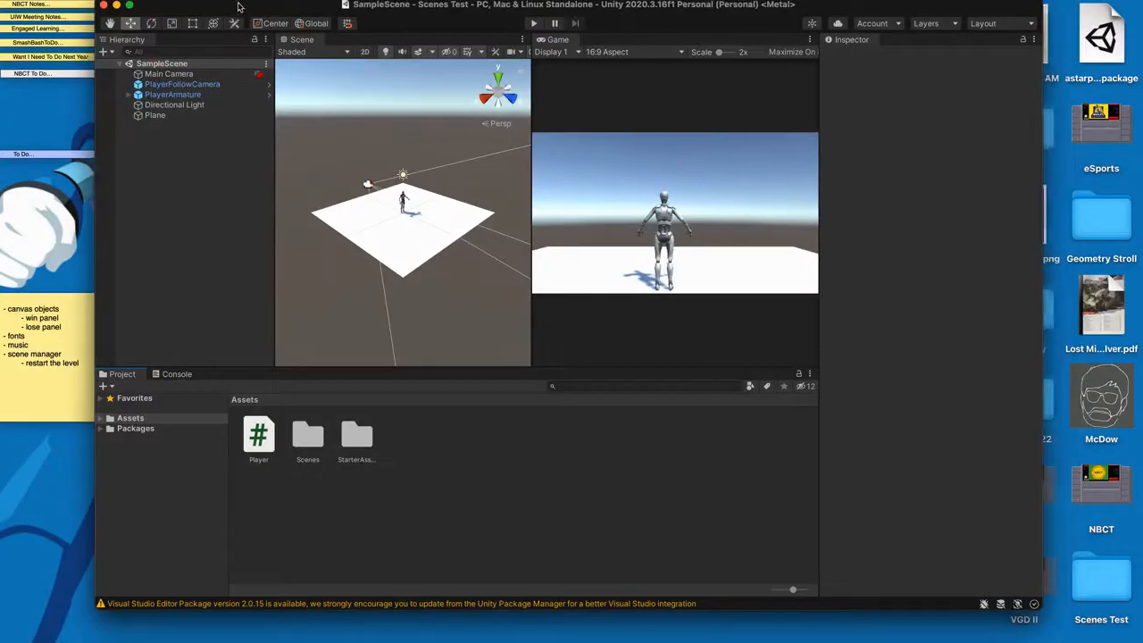
# Create an empty game object in the scene and name it MusicManager
pyautogui.click(104, 51)
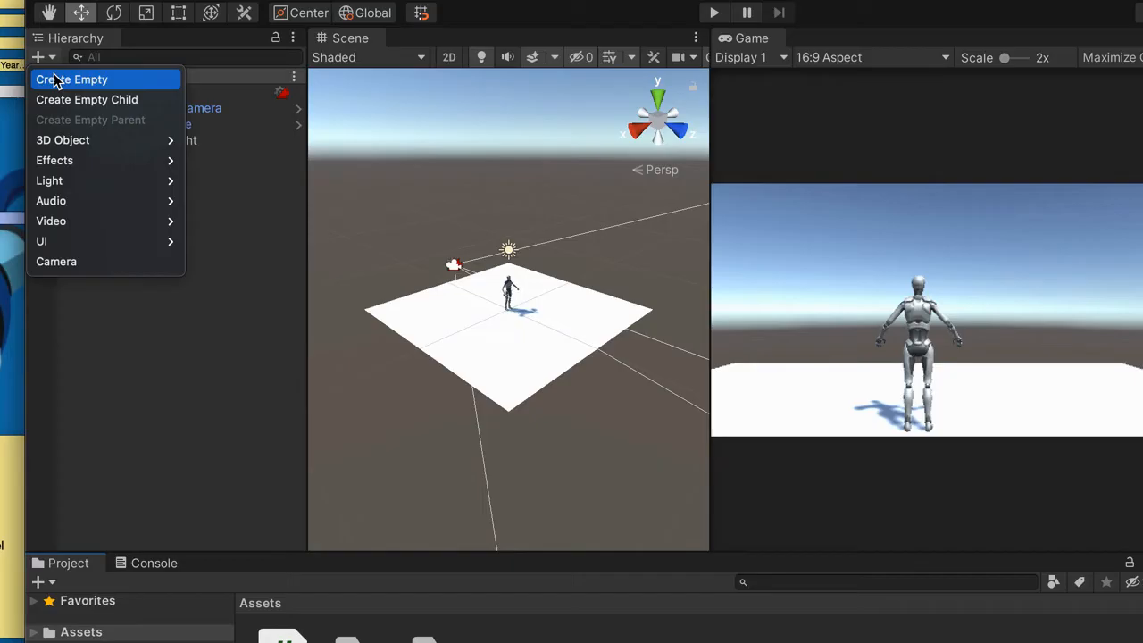
pyautogui.click(56, 81)
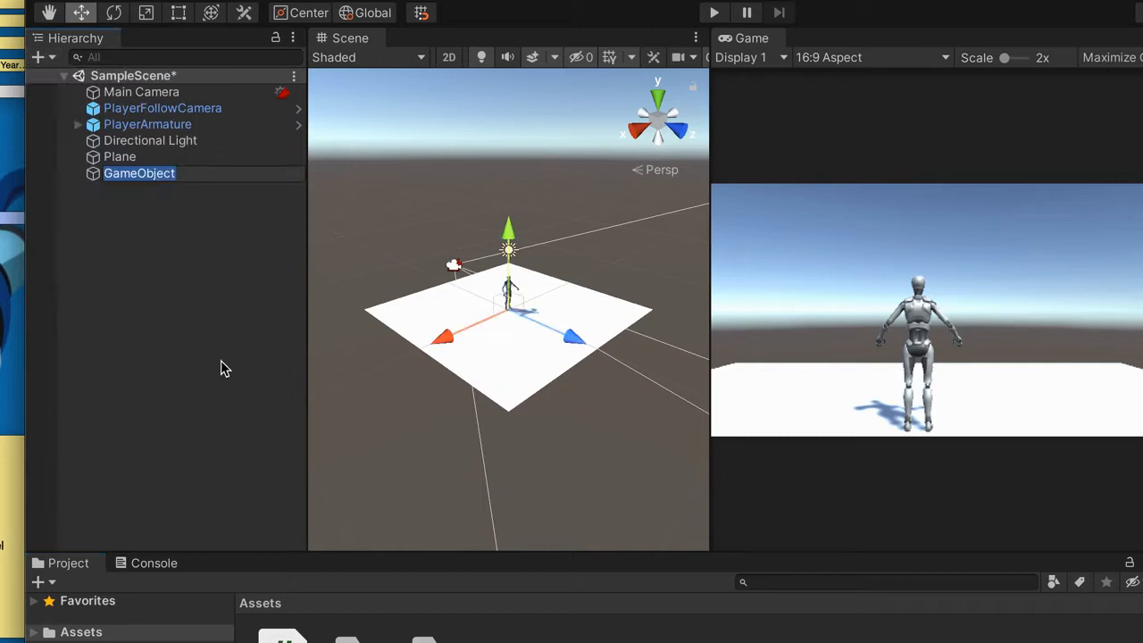
pyautogui.write('A')
pyautogui.write('Musi')
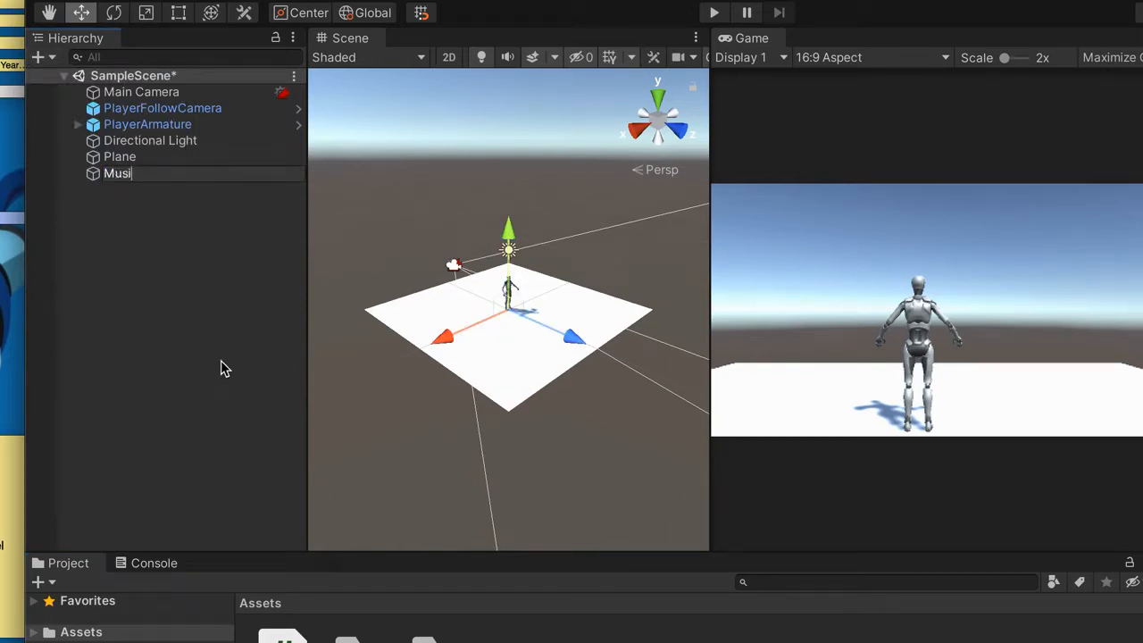
pyautogui.write('cManager')
pyautogui.press('Return')
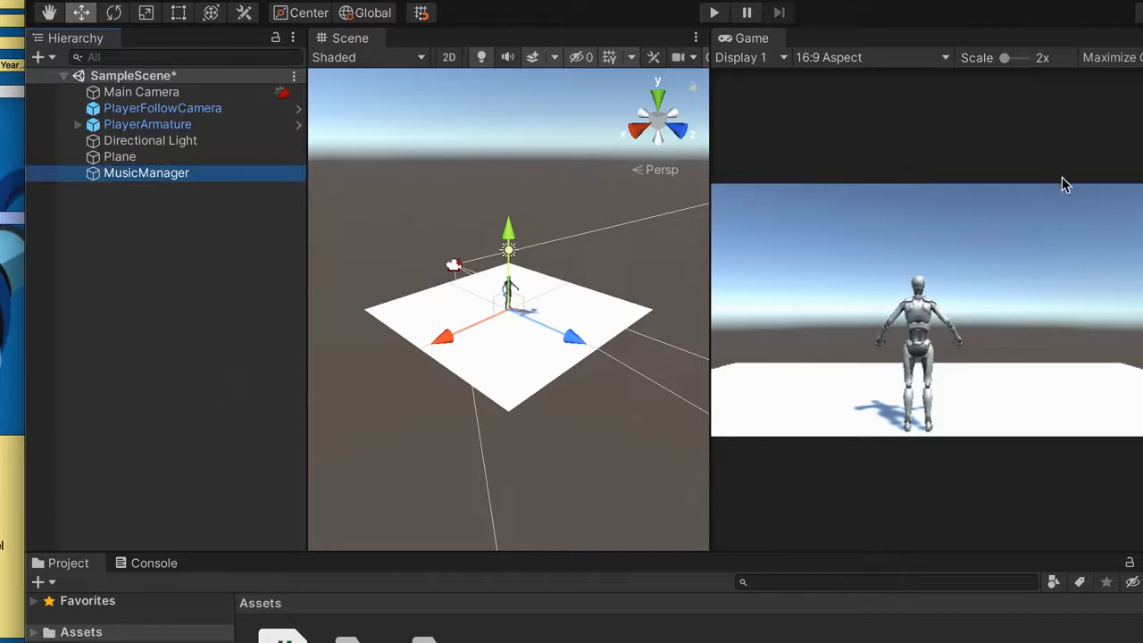
# Add an Audio Source component to the MusicManager object
pyautogui.click(746, 202)
pyautogui.write('audio')
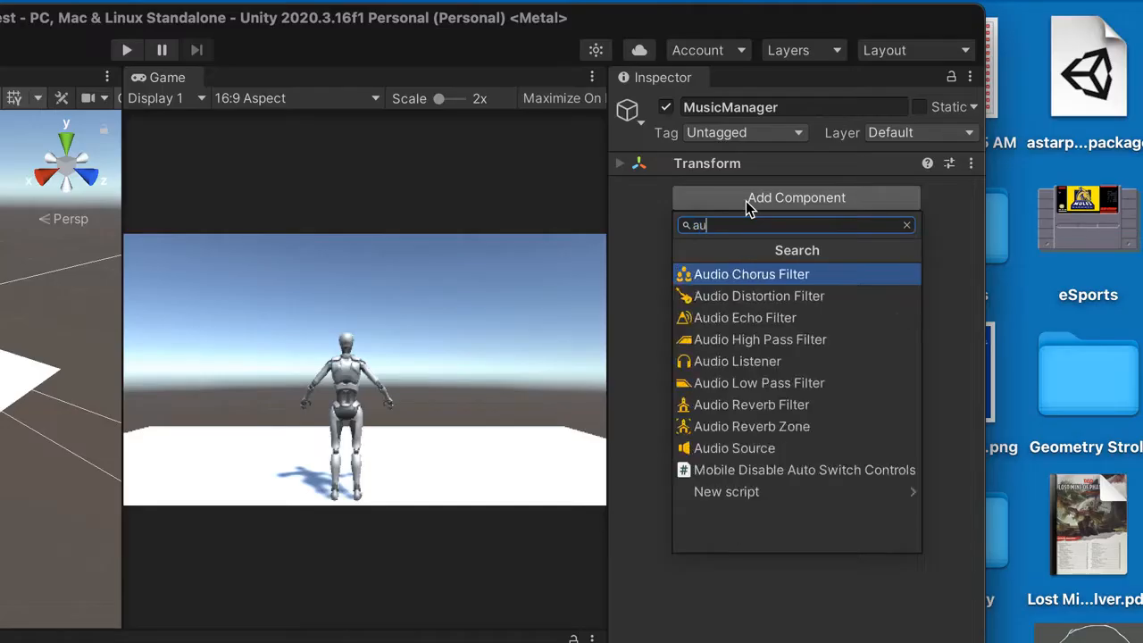
pyautogui.click(749, 448)
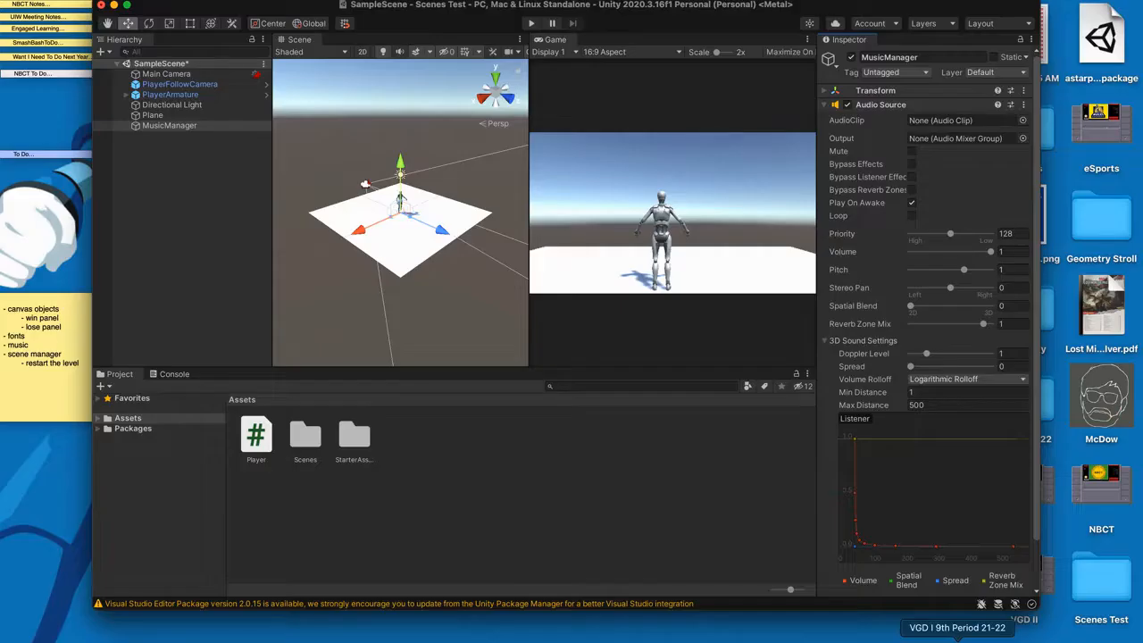
# Switch to the Chrome browser and bring up the PlayOnLoop music website
pyautogui.click(957, 641)
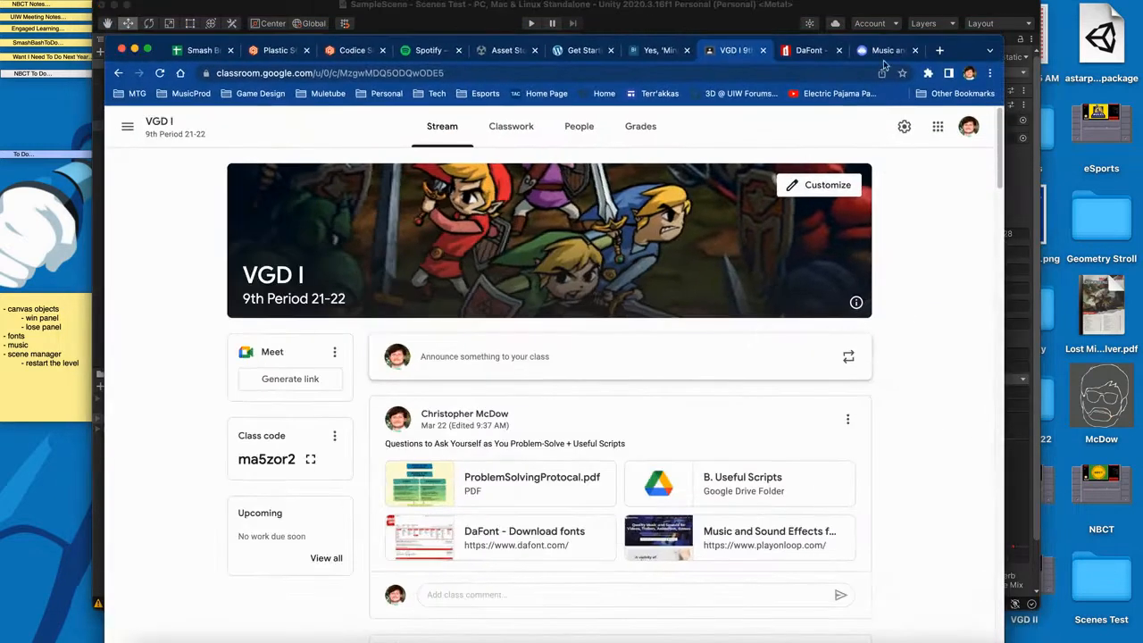
pyautogui.click(883, 51)
pyautogui.click(741, 51)
pyautogui.click(886, 51)
pyautogui.moveTo(962, 60); pyautogui.dragTo(967, 19)
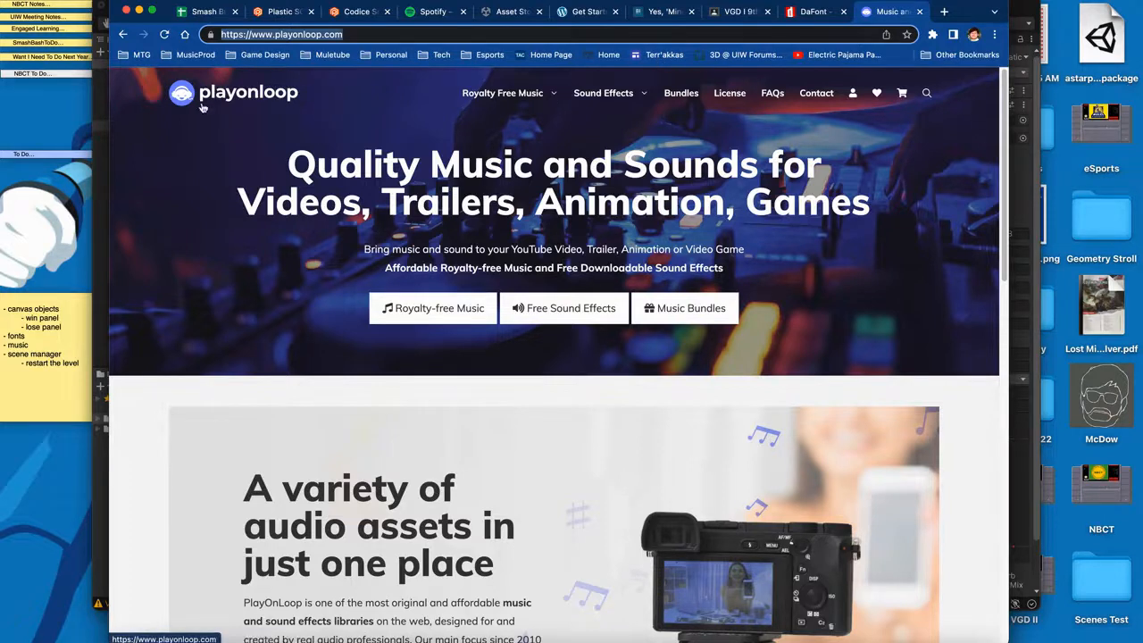
# Open PlayOnLoop's royalty-free Video Game / Chiptune Music category and browse its tracks
pyautogui.click(505, 95)
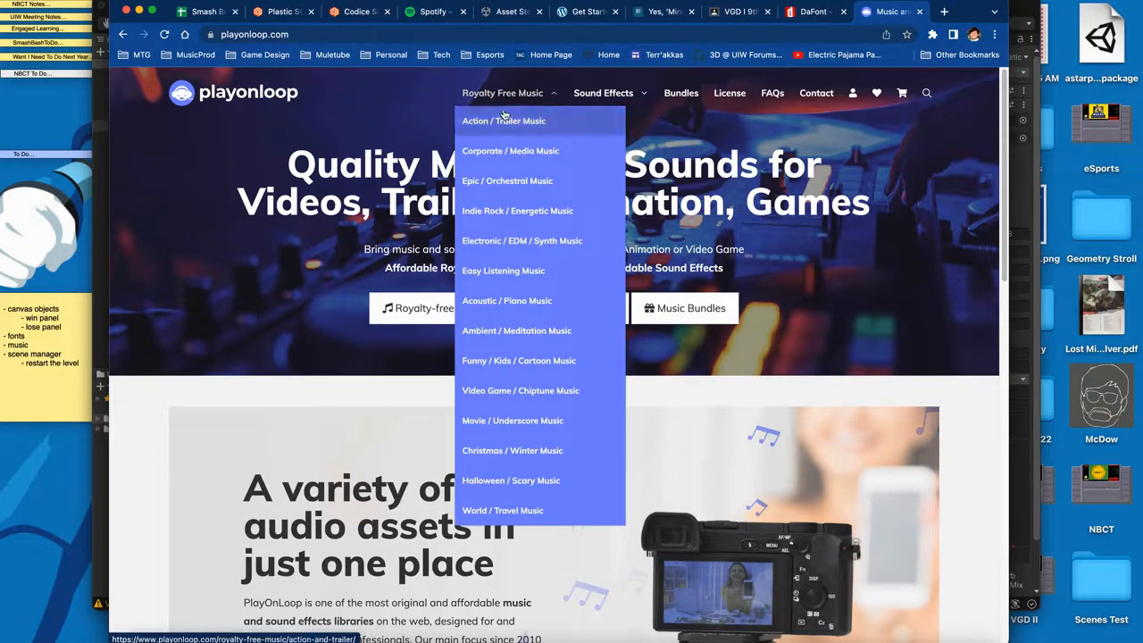
pyautogui.click(503, 393)
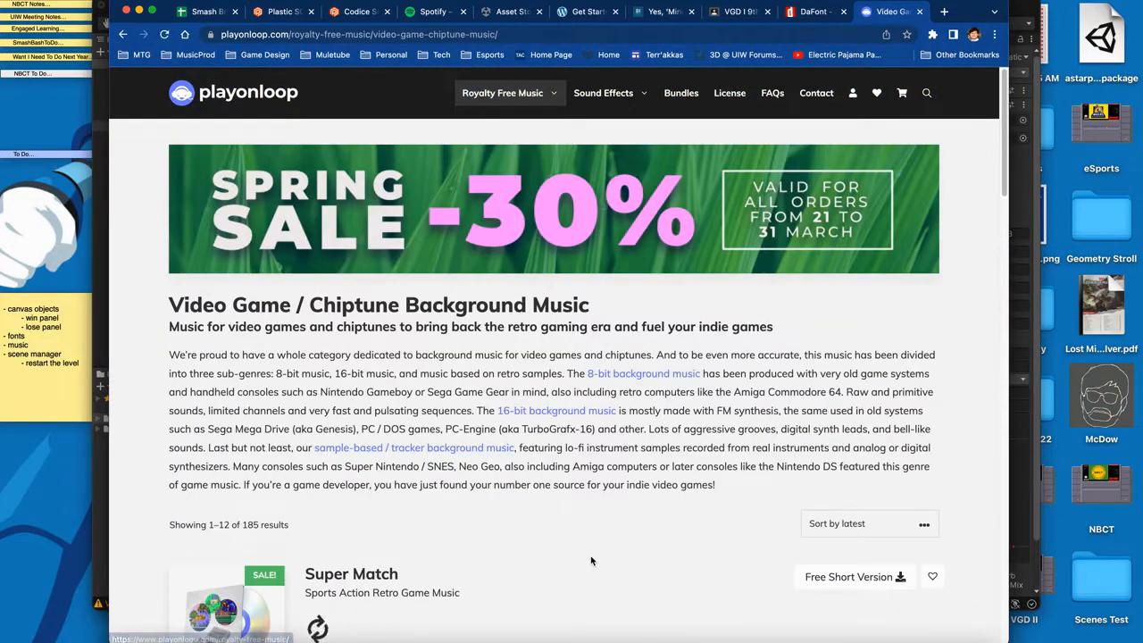
pyautogui.scroll(-10, 590, 561)
pyautogui.scroll(-9, 590, 560)
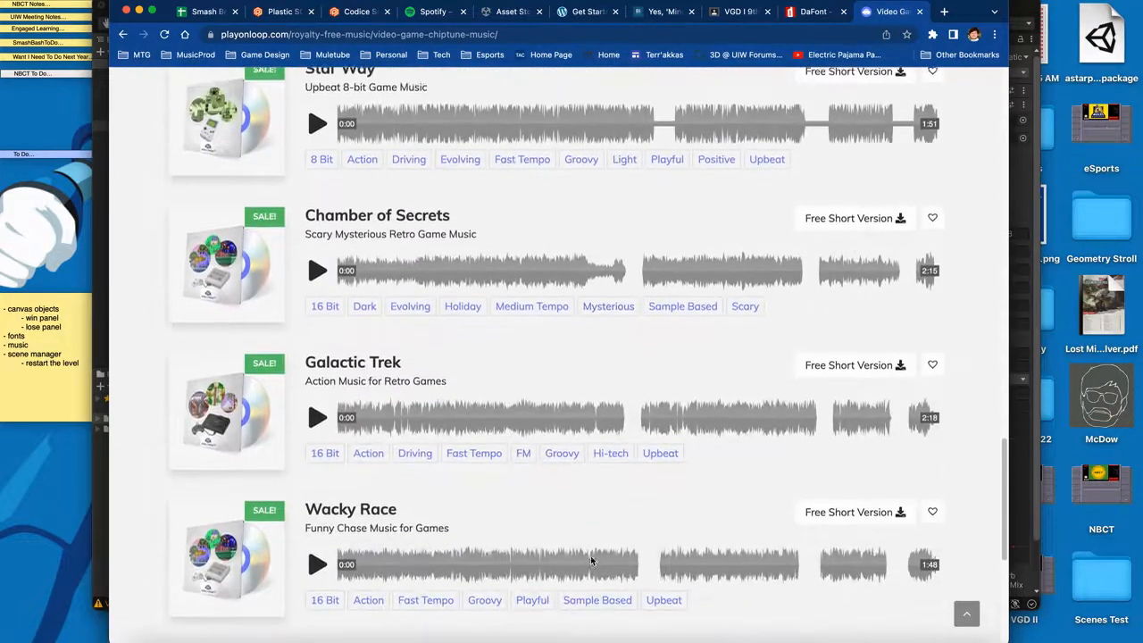
# List the tracks tagged 16 Bit and download the free short version of "Galactic Trek" as a zip
pyautogui.click(325, 305)
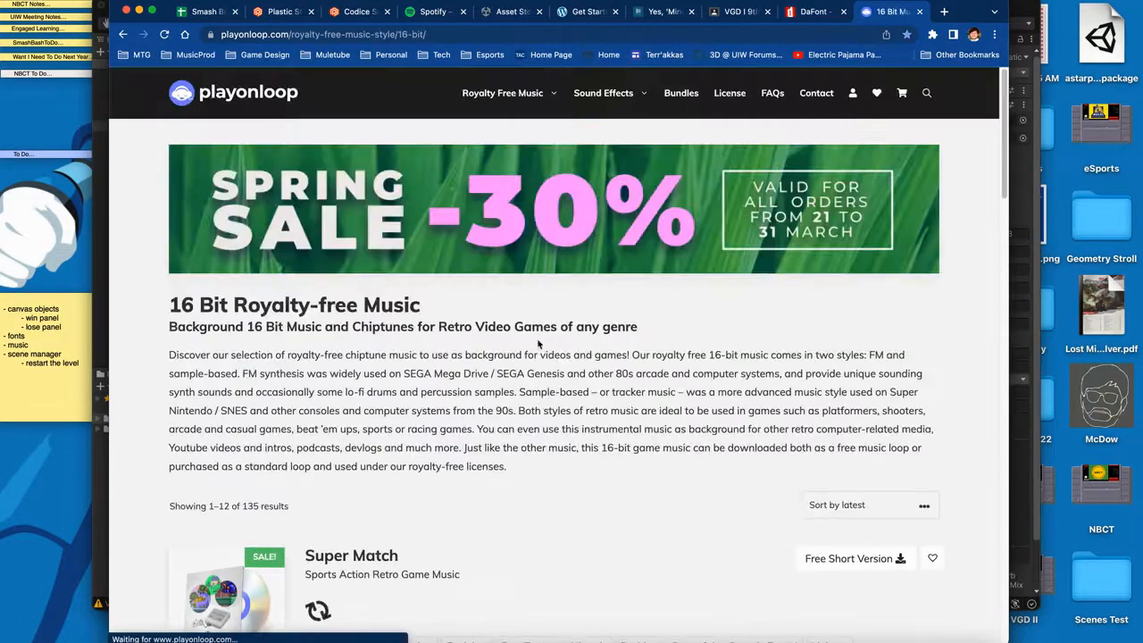
pyautogui.scroll(-15, 544, 478)
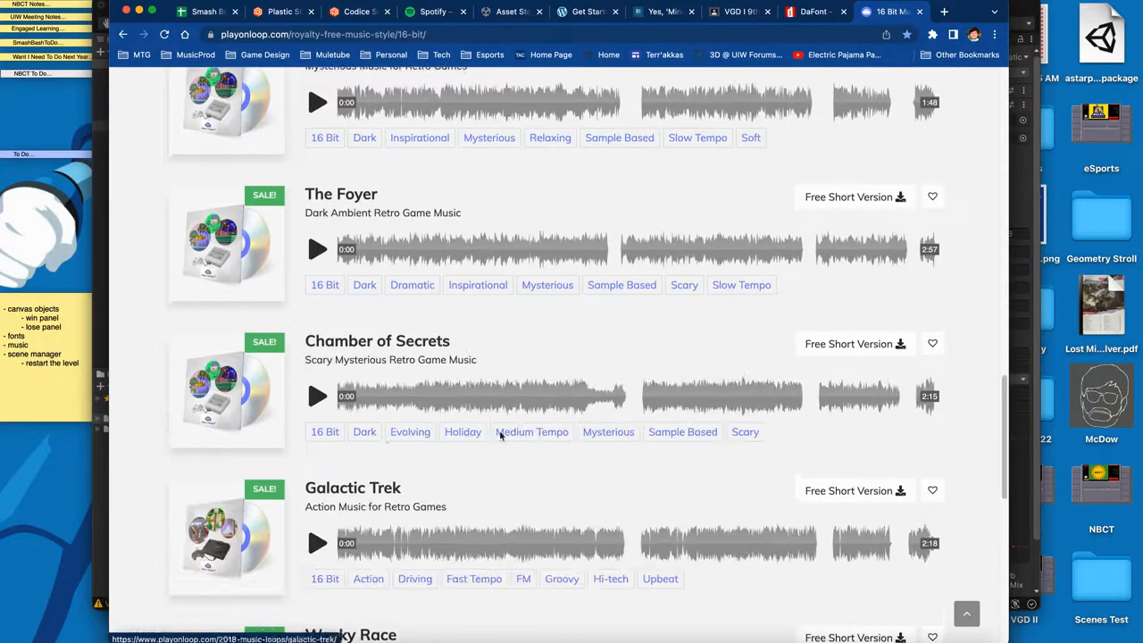
pyautogui.scroll(-1, 463, 453)
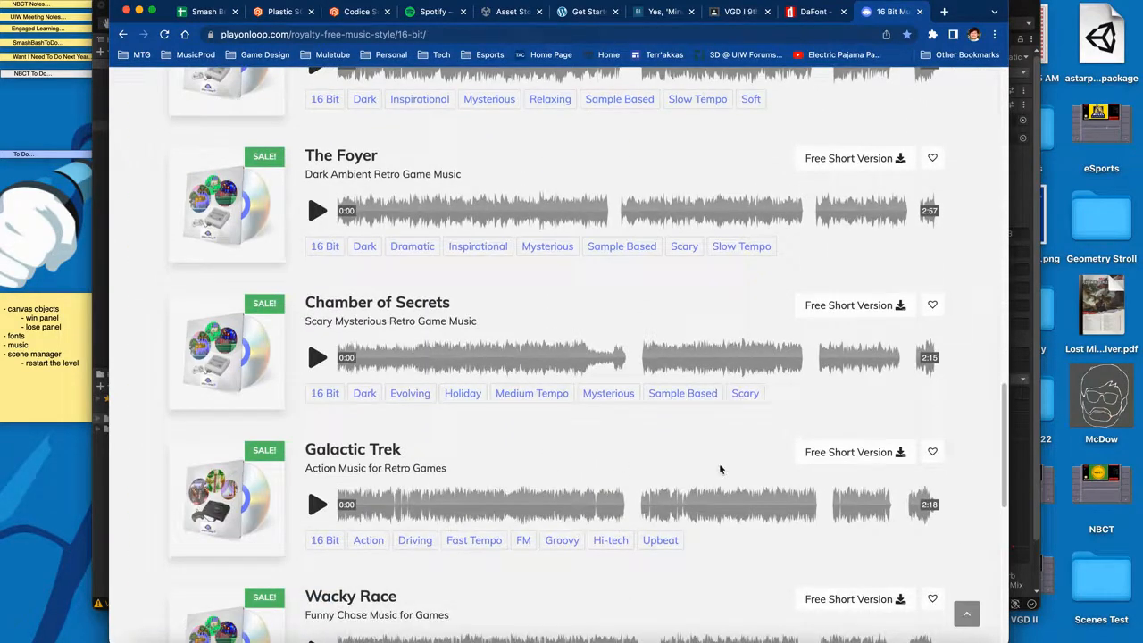
pyautogui.scroll(-1, 720, 469)
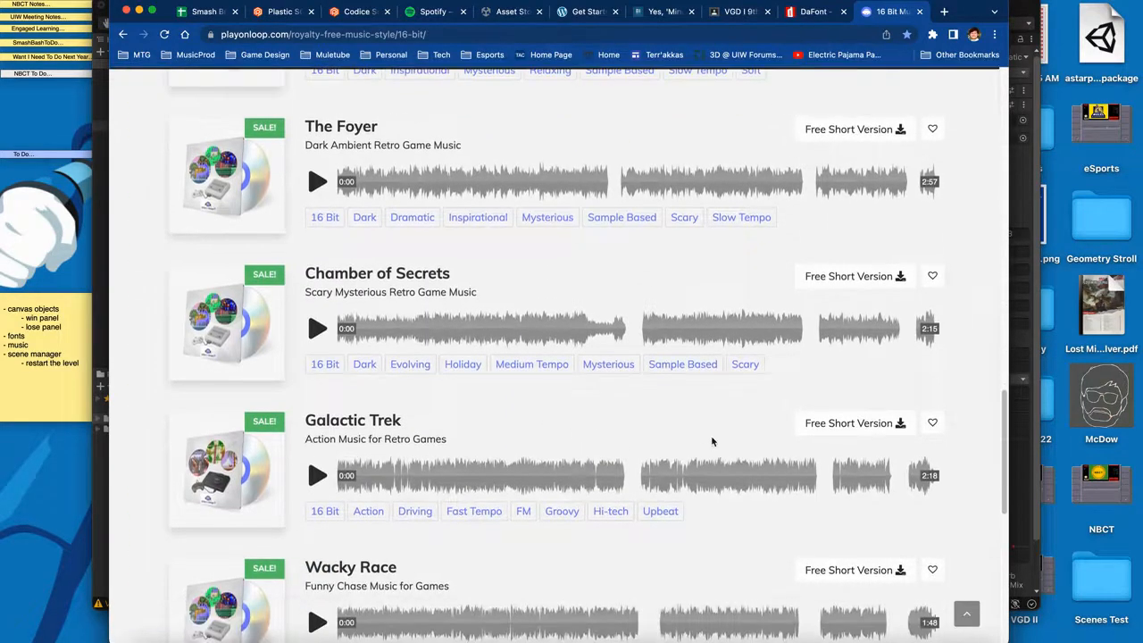
pyautogui.click(849, 430)
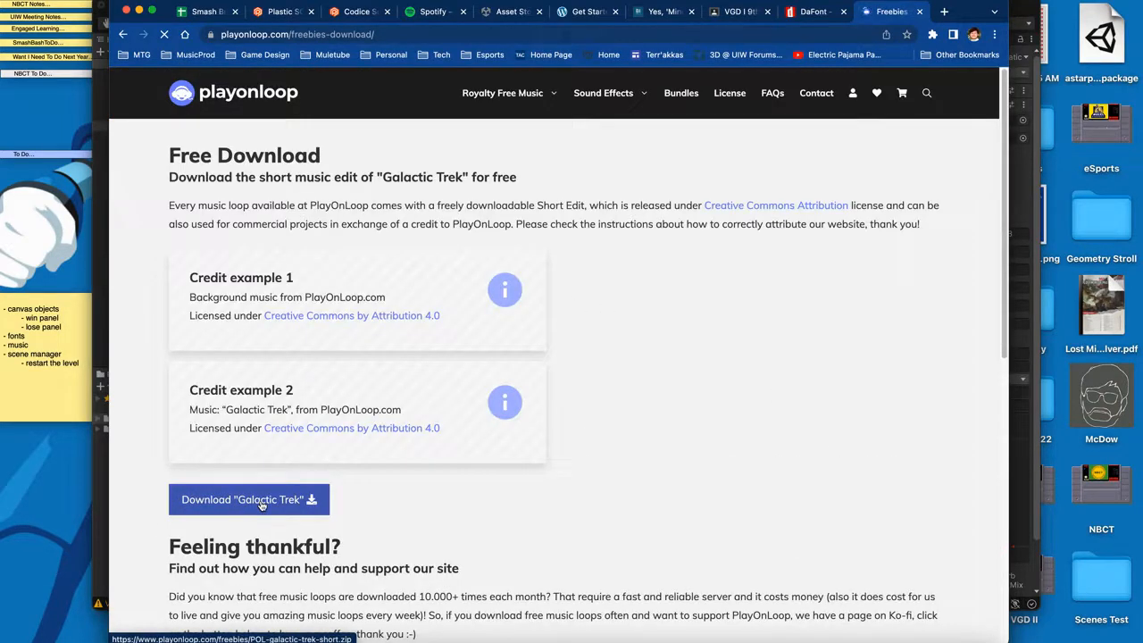
pyautogui.click(261, 502)
pyautogui.moveTo(193, 633); pyautogui.dragTo(60, 495)
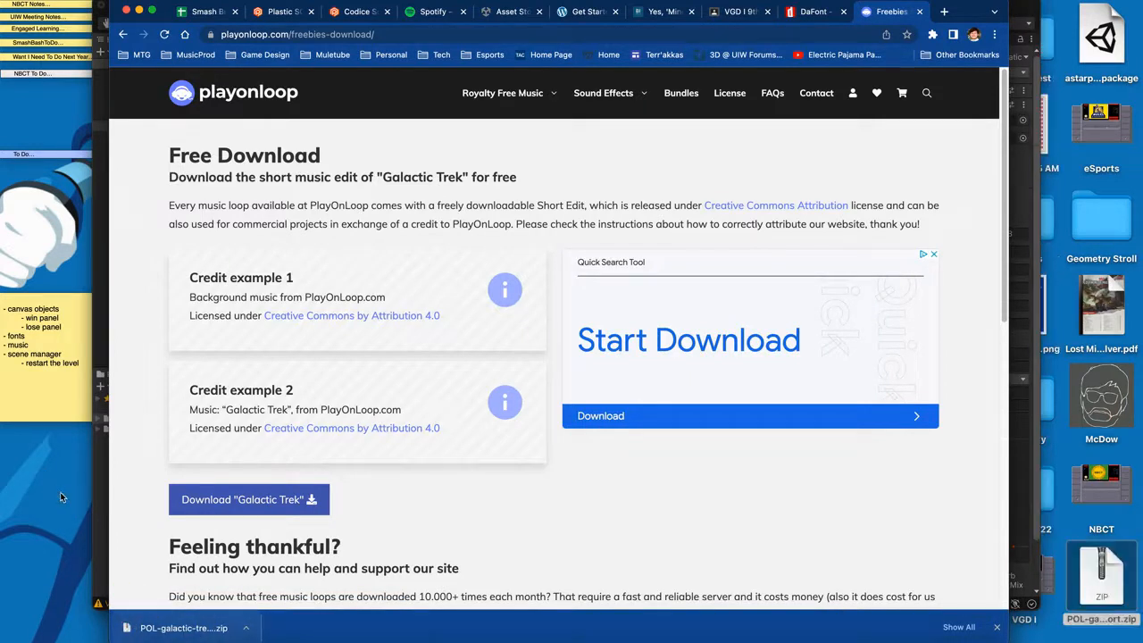
# Switch back to Unity, extract the Galactic Trek zip on the desktop and import its WAV file into the Assets folder
pyautogui.click(139, 11)
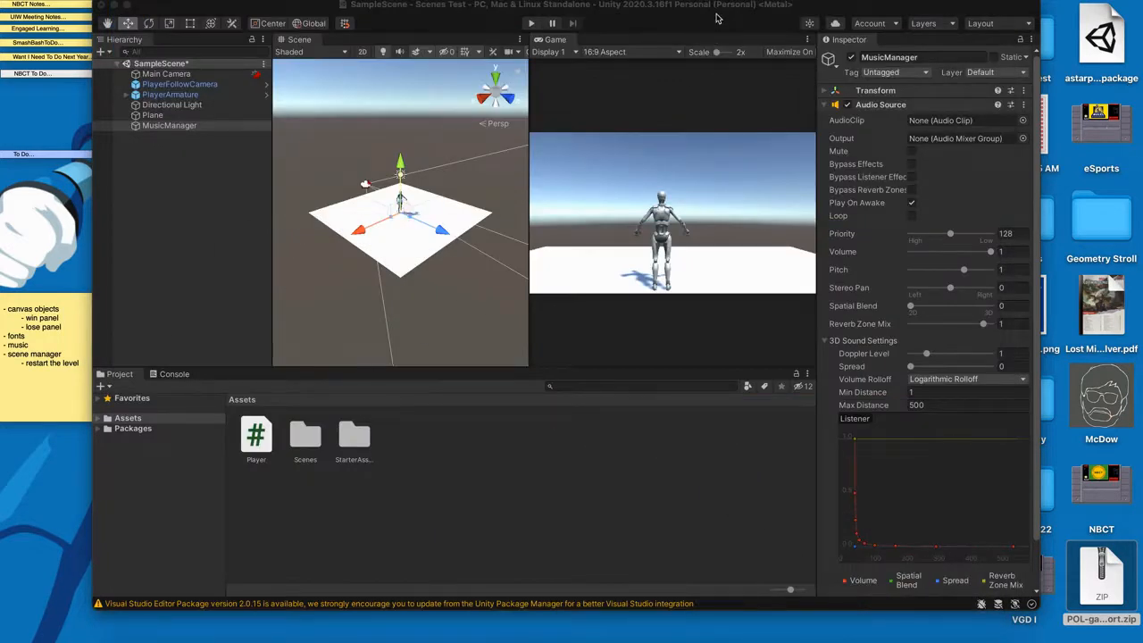
pyautogui.moveTo(900, 11); pyautogui.dragTo(784, 4)
pyautogui.doubleClick(1103, 571)
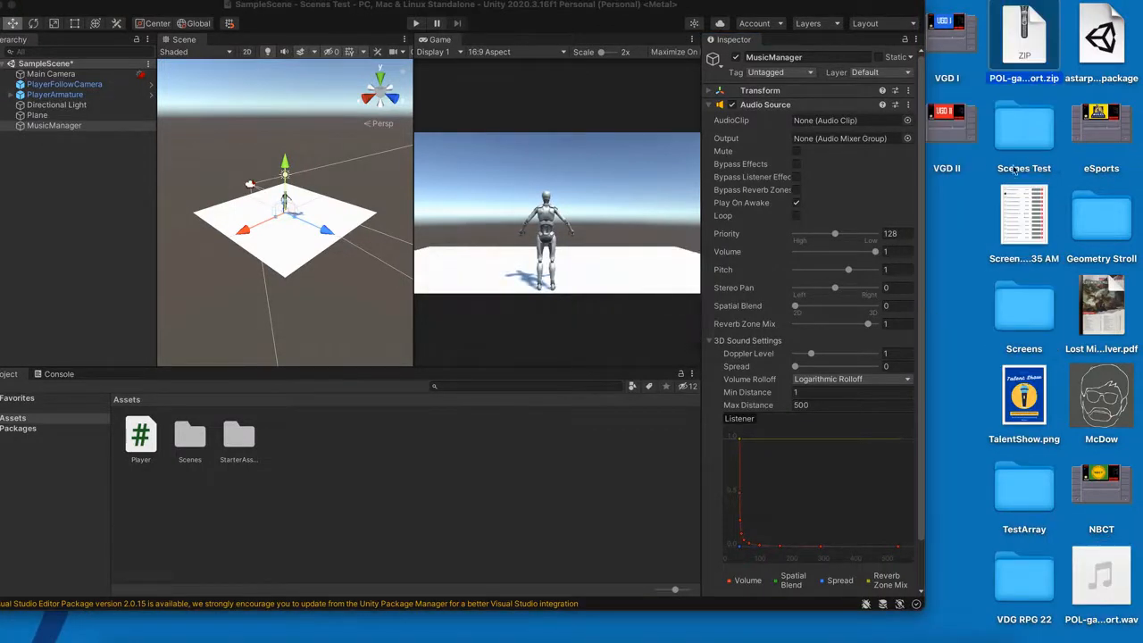
pyautogui.moveTo(1121, 558)
pyautogui.moveTo(1121, 558); pyautogui.dragTo(437, 467)
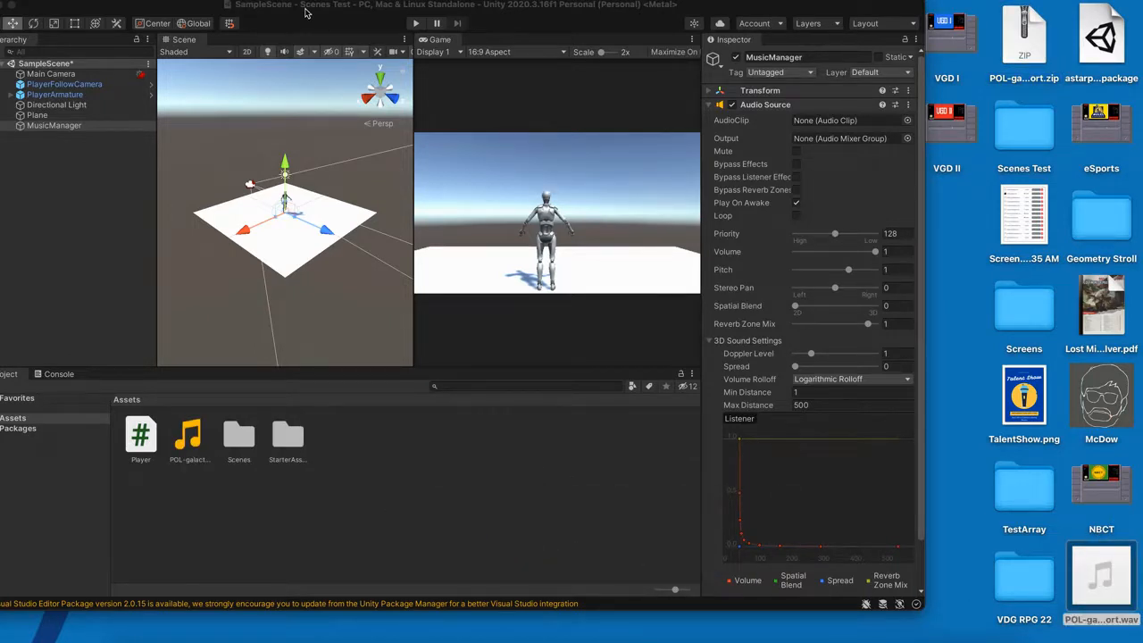
pyautogui.moveTo(304, 12); pyautogui.dragTo(430, 11)
# Examine the imported POL-galactic-trek-short clip's import settings and waveform preview
pyautogui.click(300, 446)
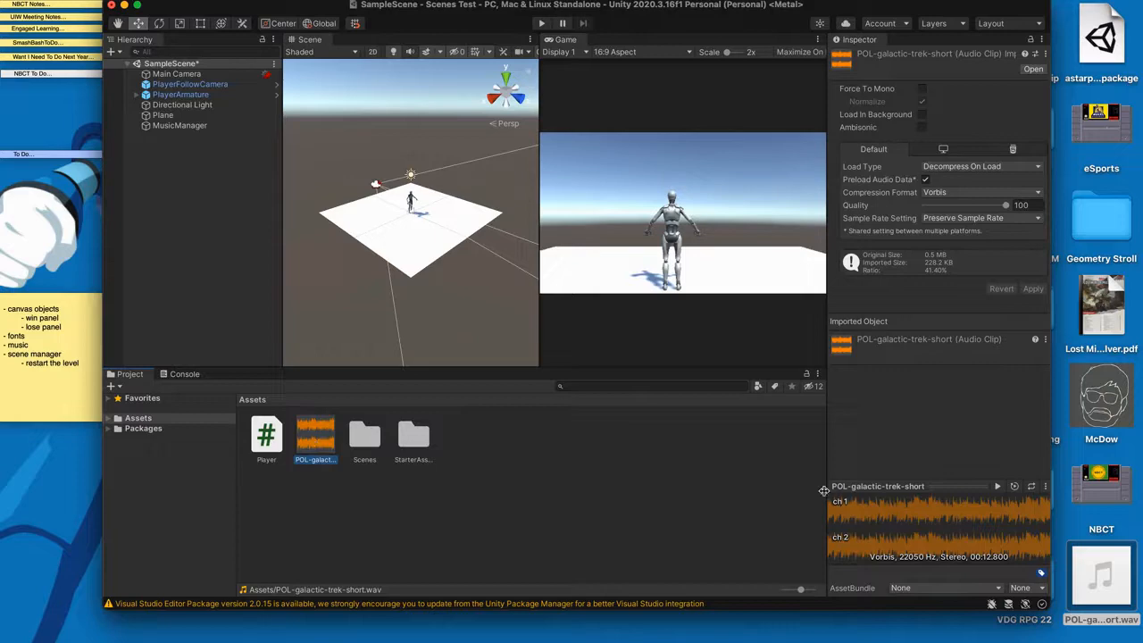
pyautogui.moveTo(931, 484); pyautogui.dragTo(933, 592)
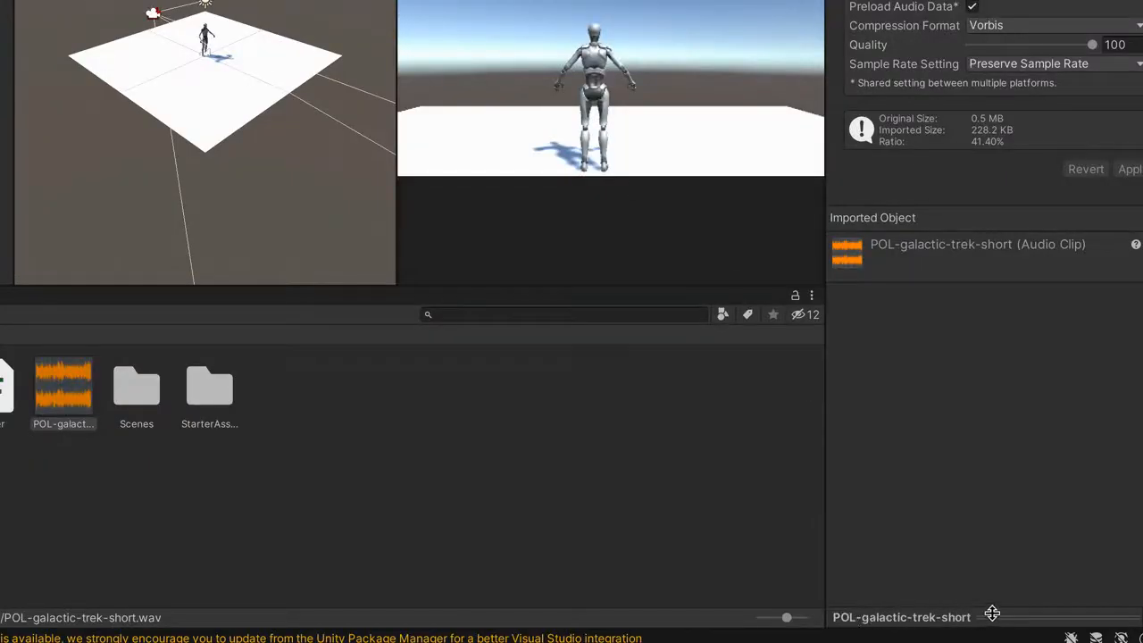
pyautogui.moveTo(978, 611); pyautogui.dragTo(977, 365)
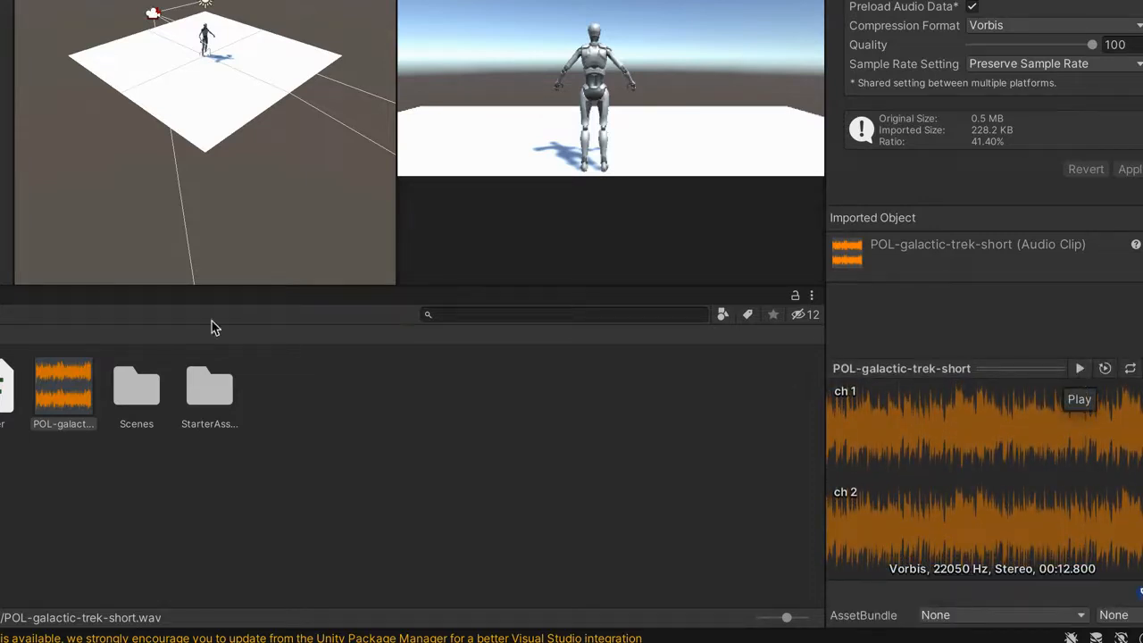
# Assign POL-galactic-trek-short as the AudioClip of MusicManager's Audio Source and enable Loop
pyautogui.click(186, 128)
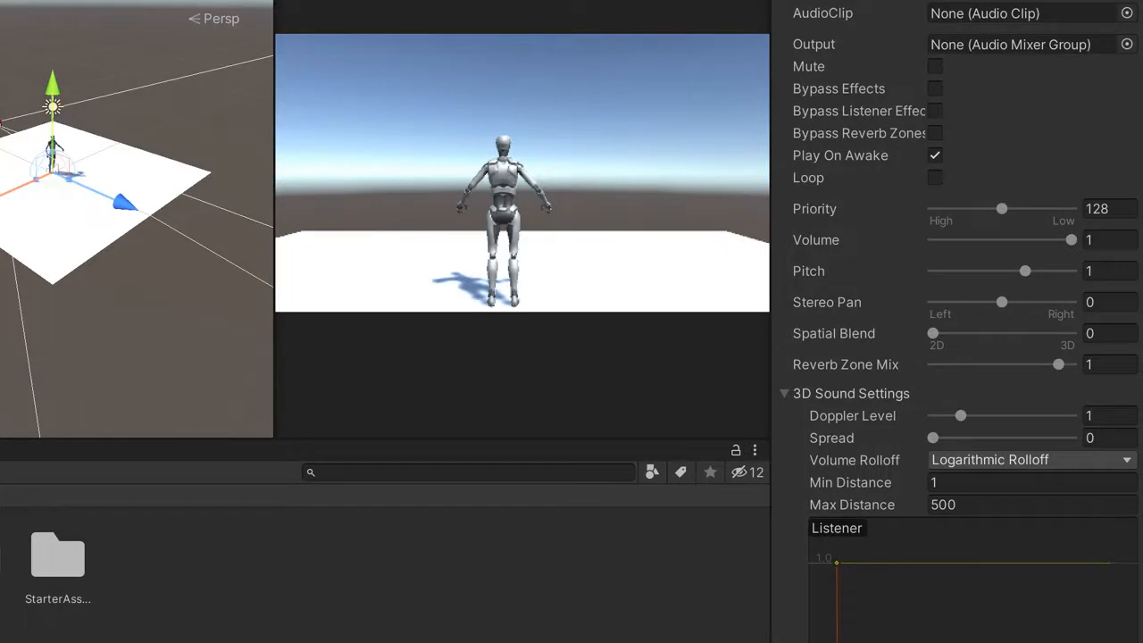
pyautogui.moveTo(759, 217); pyautogui.dragTo(973, 16)
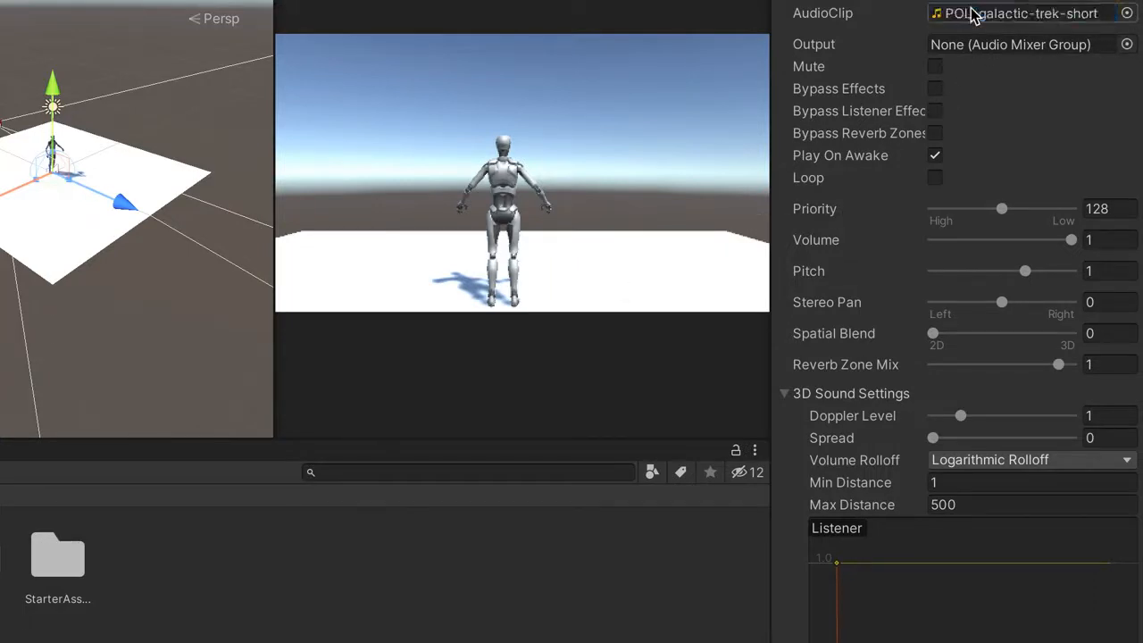
pyautogui.click(935, 179)
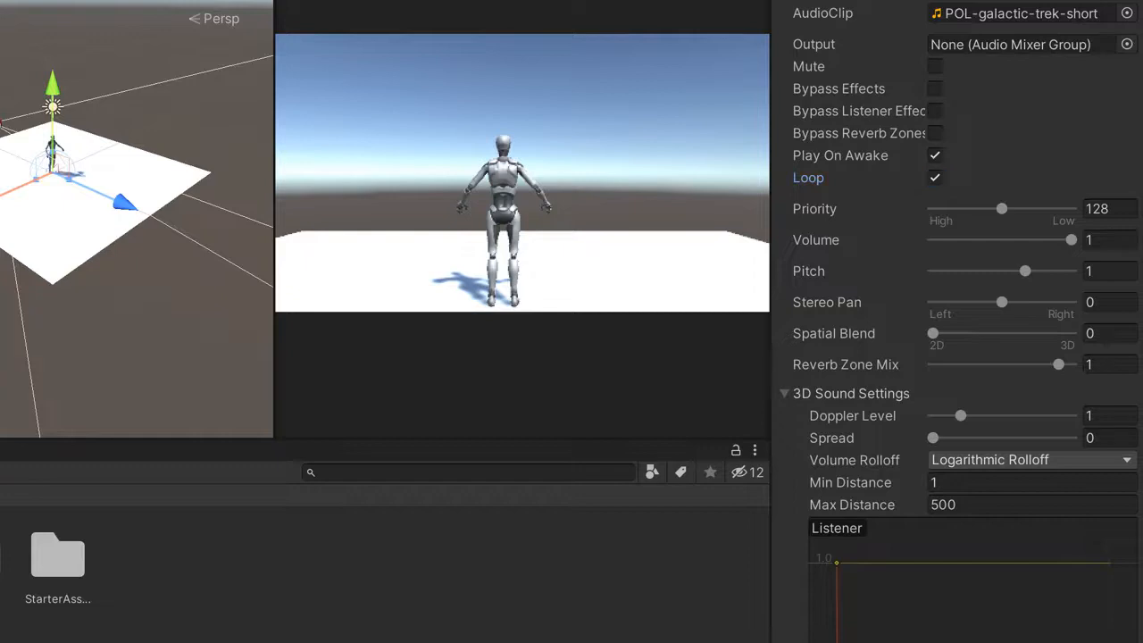
# Run the game with the system volume raised to hear the background music, and stop it again
pyautogui.hotkey('ctrl', 'p')
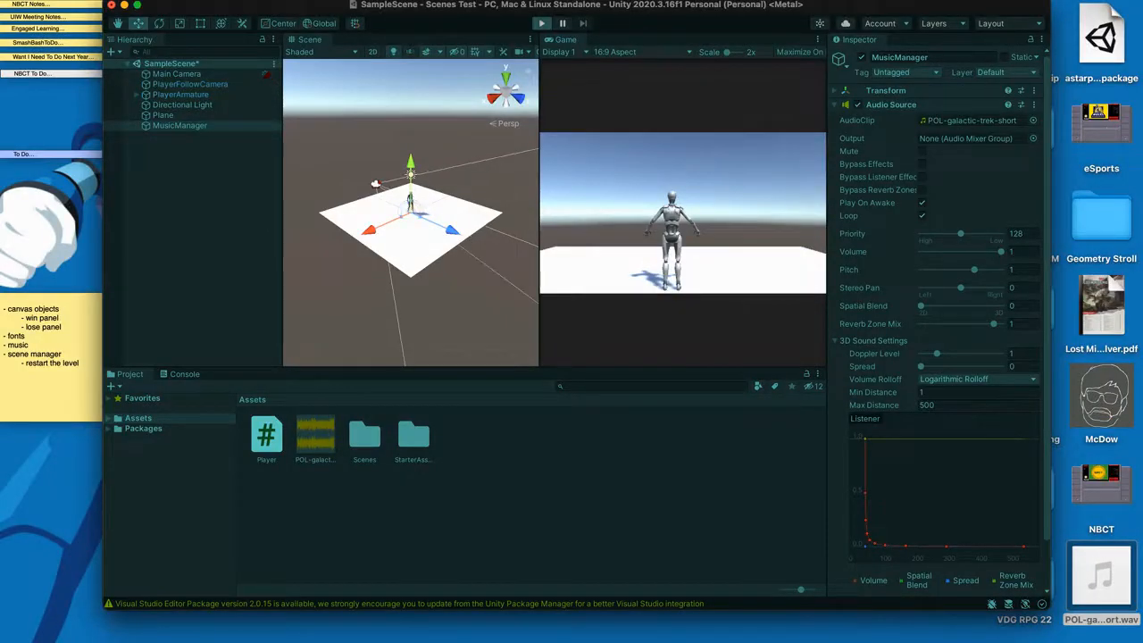
pyautogui.press('XF86AudioRaiseVolume')
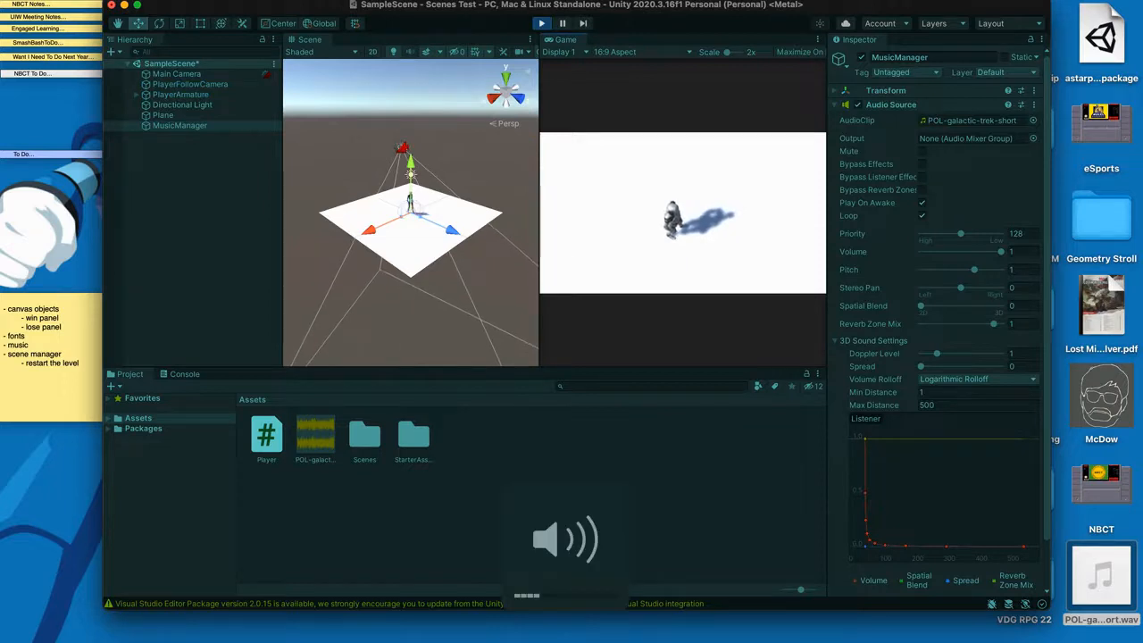
pyautogui.hotkey('ctrl', 'p')
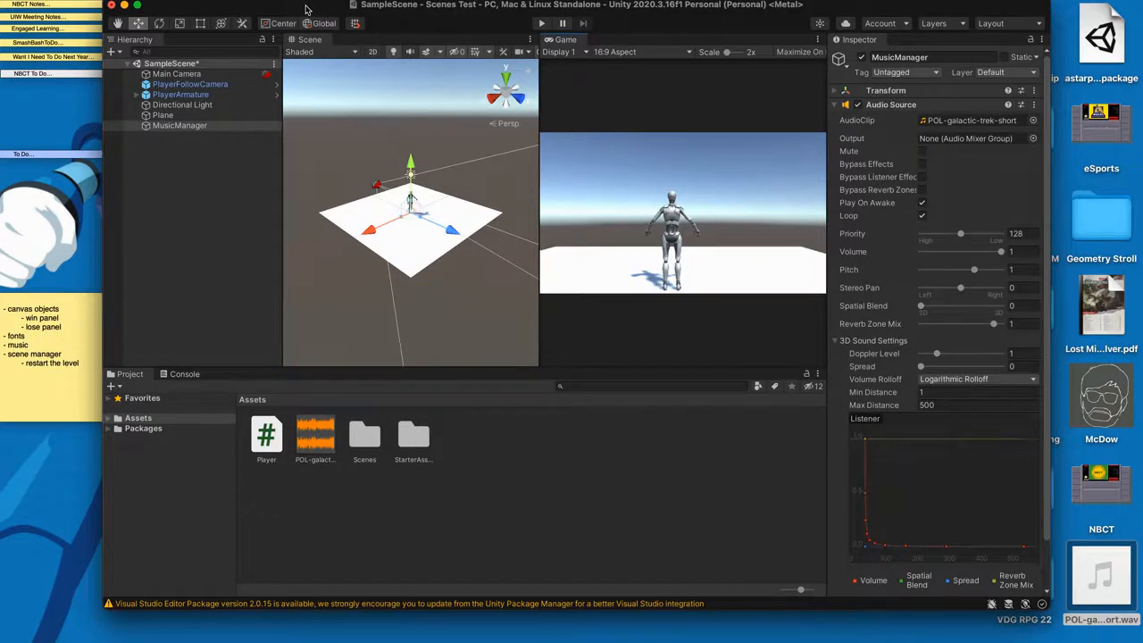
# Add a UI Canvas to the scene
pyautogui.moveTo(313, 8); pyautogui.dragTo(315, 7)
pyautogui.click(115, 52)
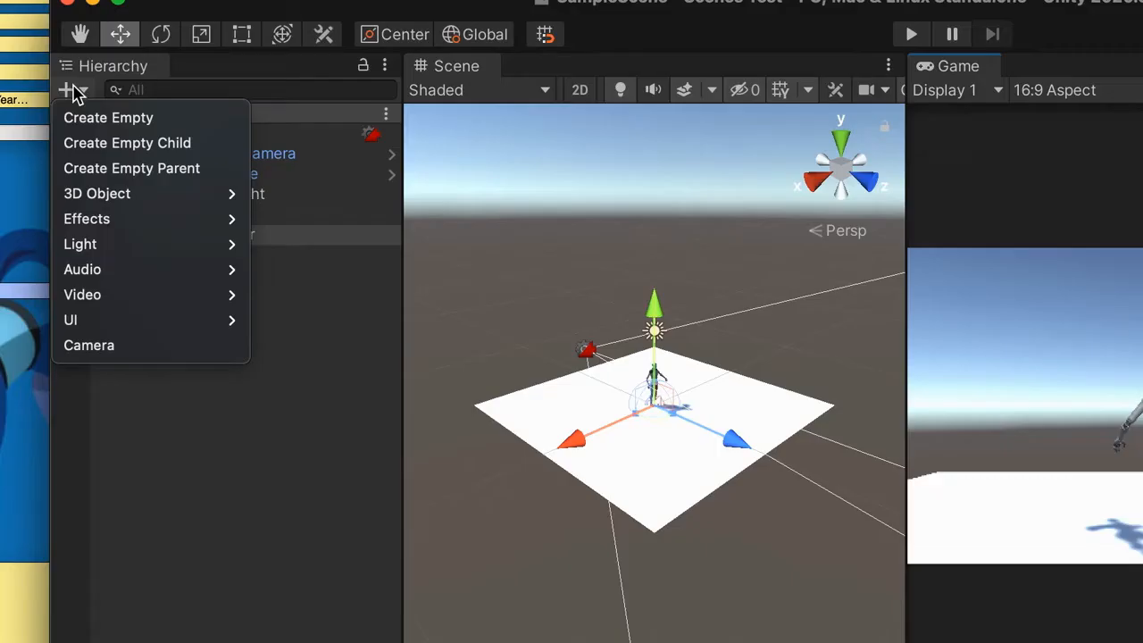
pyautogui.moveTo(121, 322)
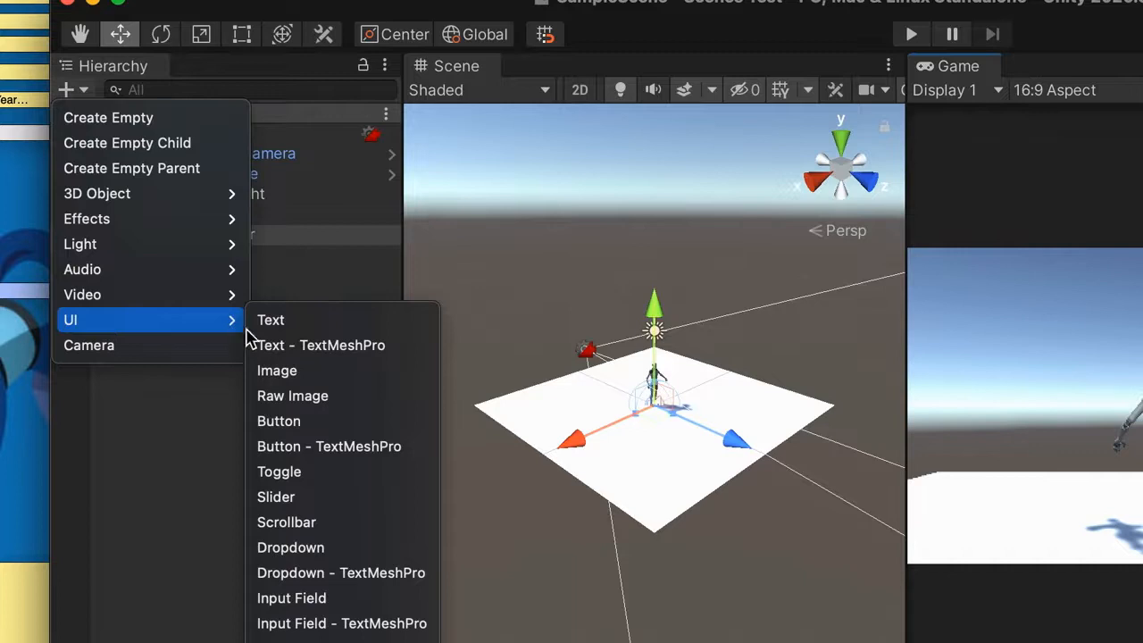
pyautogui.click(327, 641)
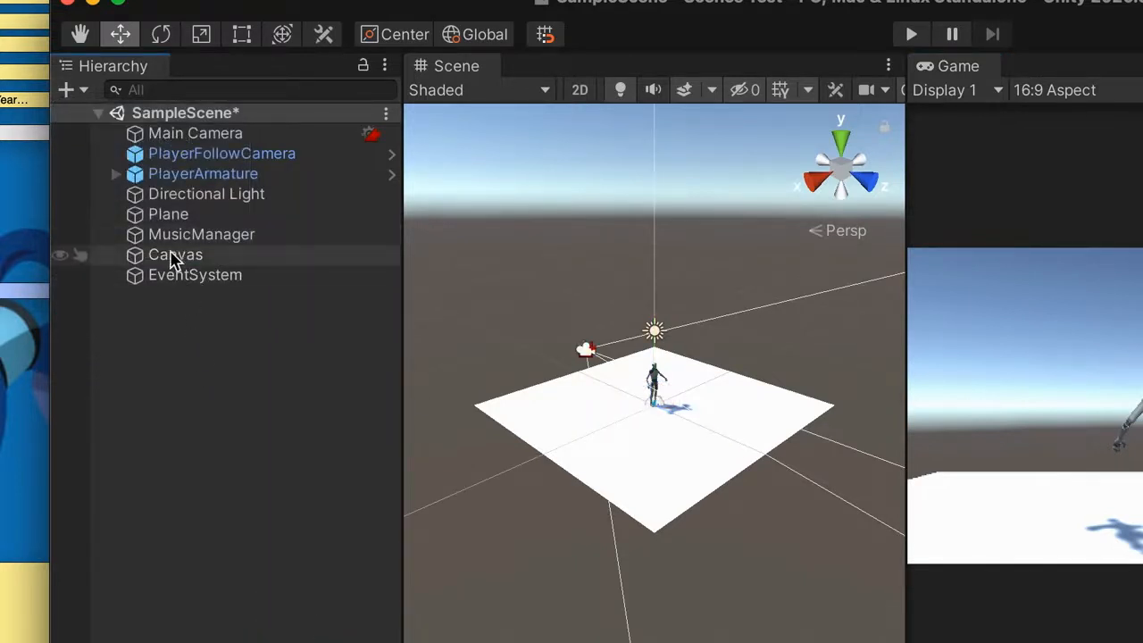
# Set the Canvas's UI Scale Mode to Scale With Screen Size and widen the Scene view
pyautogui.click(171, 257)
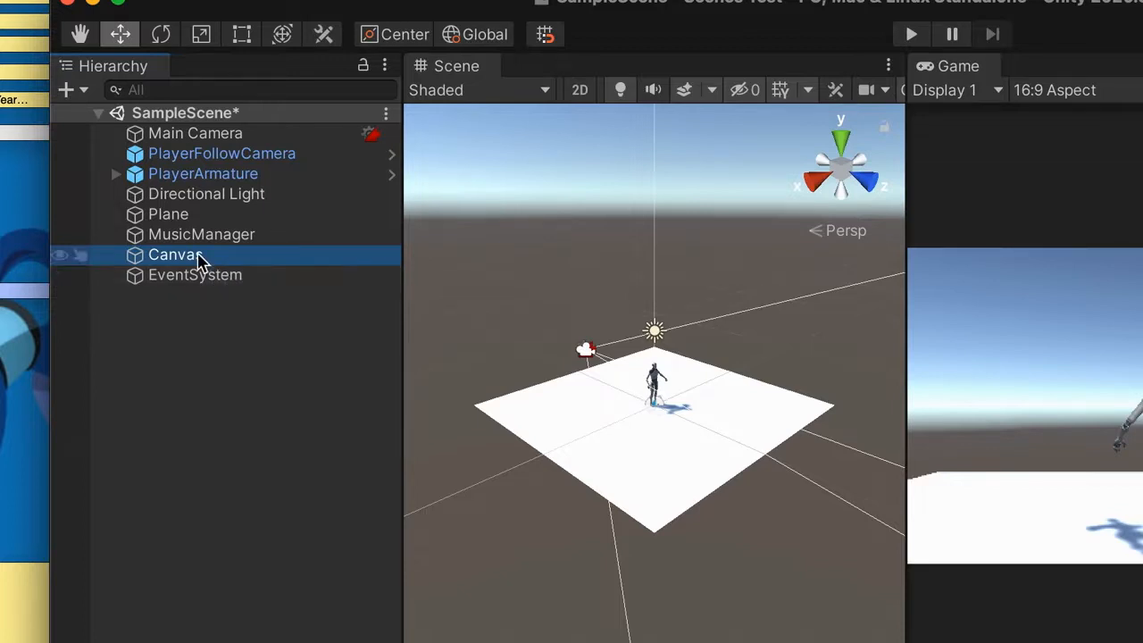
pyautogui.click(198, 255)
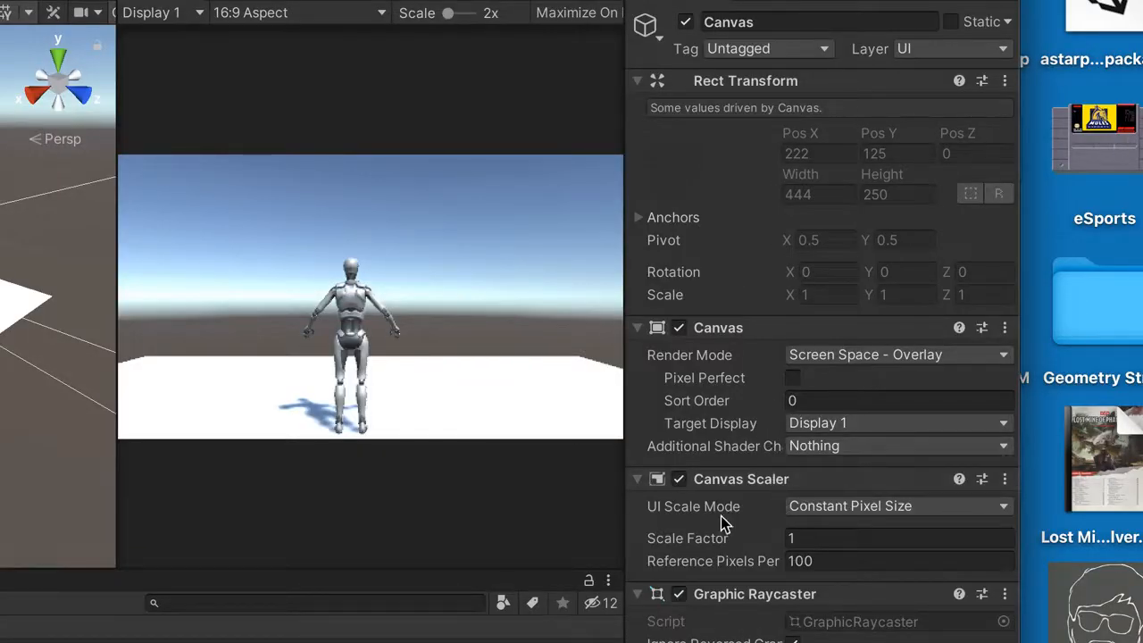
pyautogui.click(839, 509)
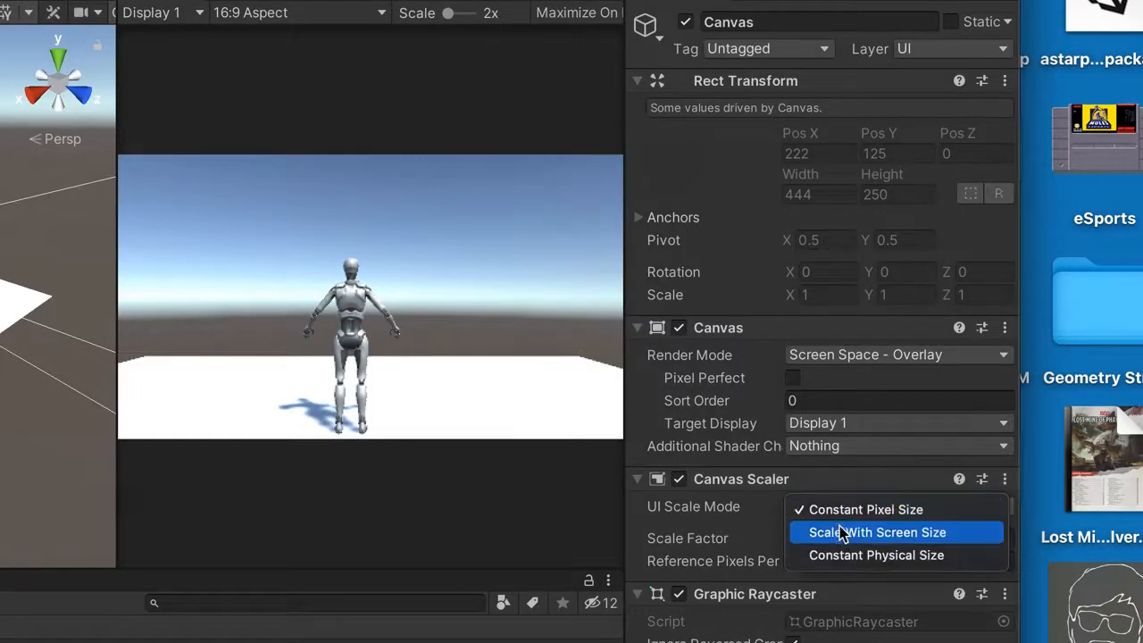
pyautogui.click(840, 531)
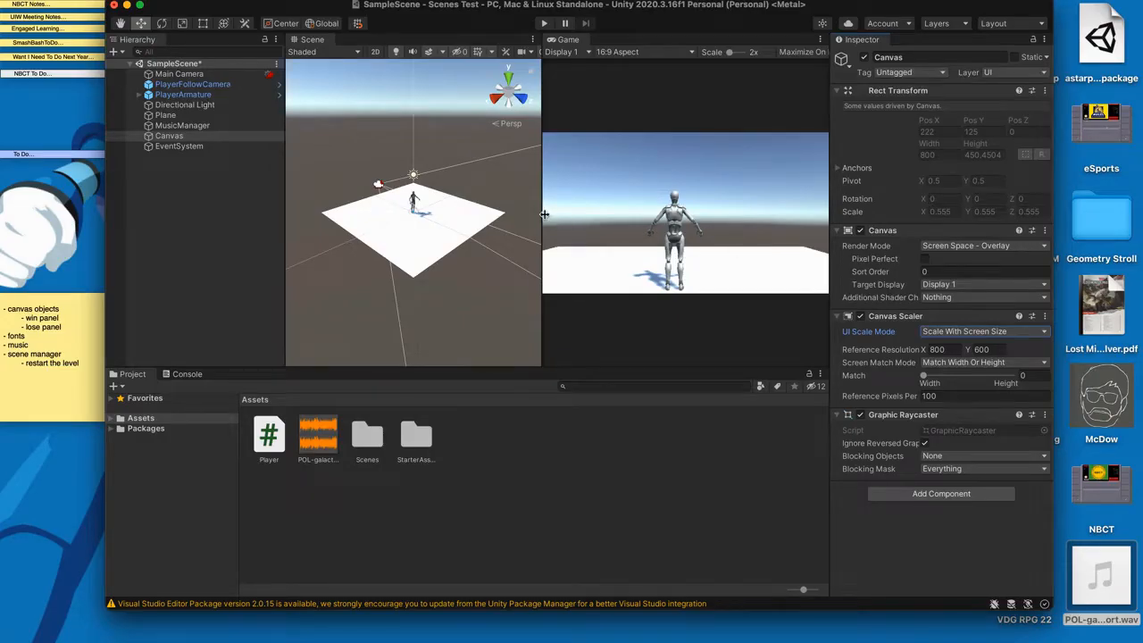
pyautogui.moveTo(541, 214); pyautogui.dragTo(582, 203)
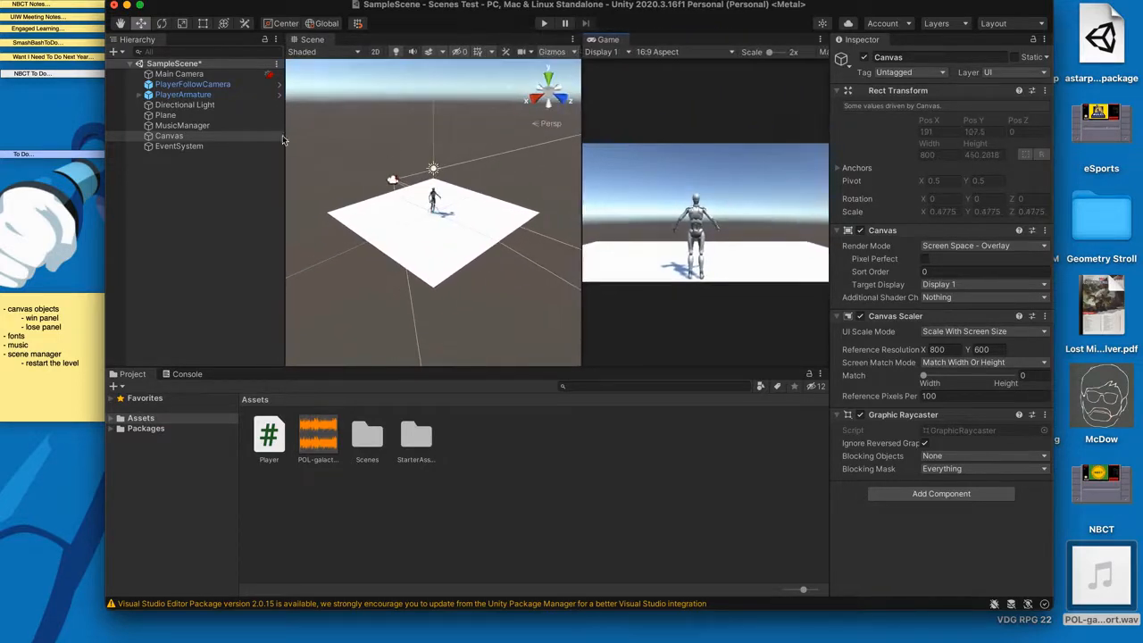
# Add a UI Panel as a child of the Canvas
pyautogui.click(170, 136)
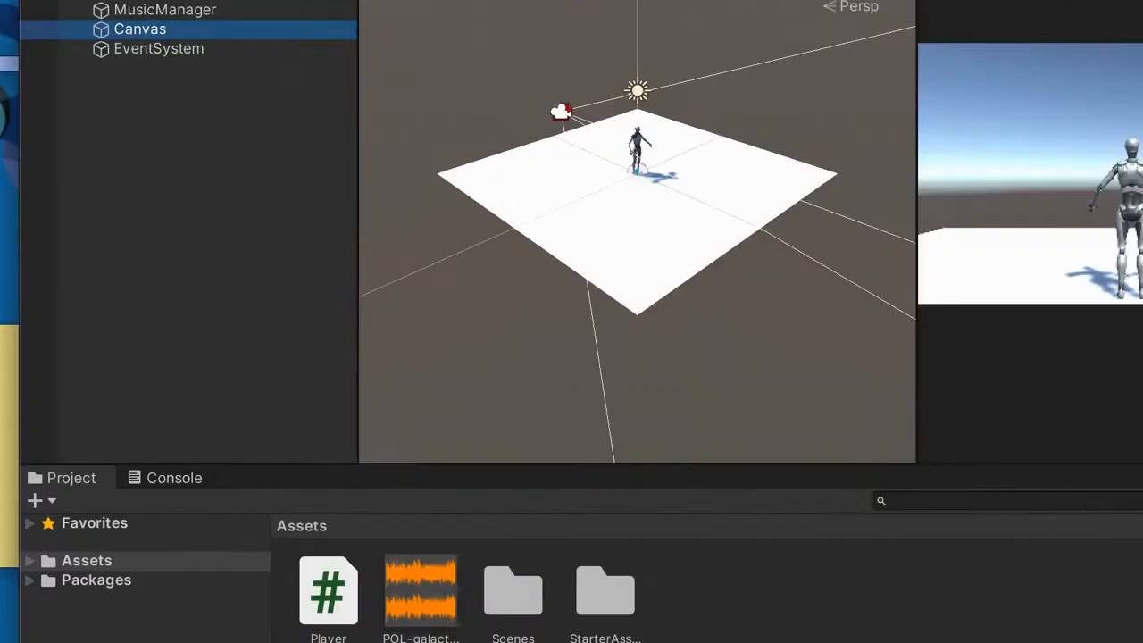
pyautogui.rightClick(148, 39)
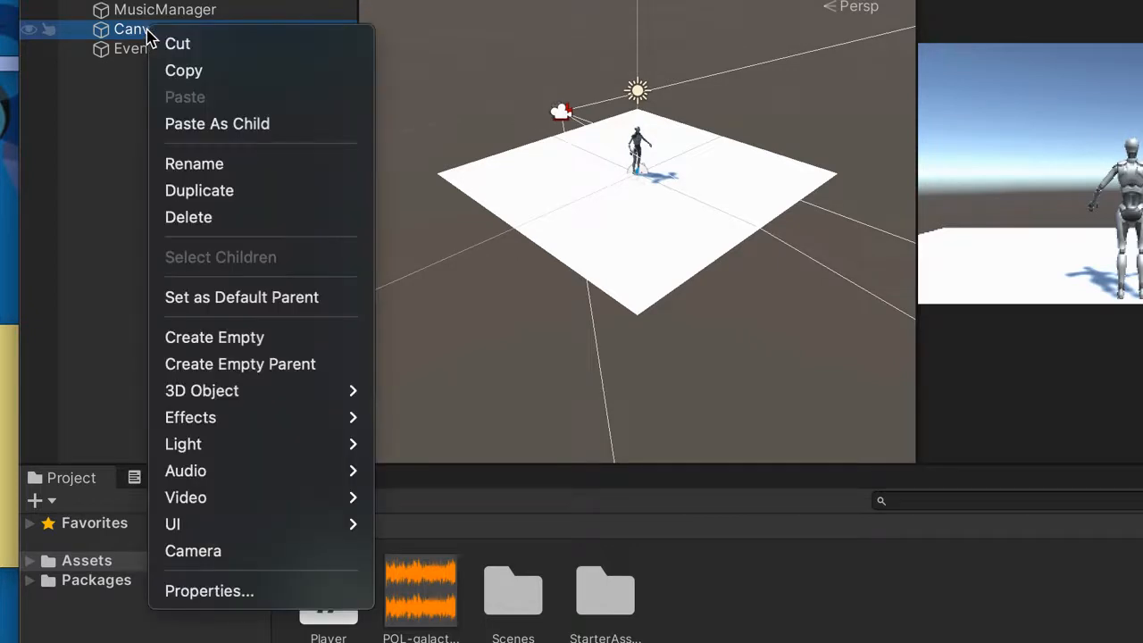
pyautogui.moveTo(219, 534)
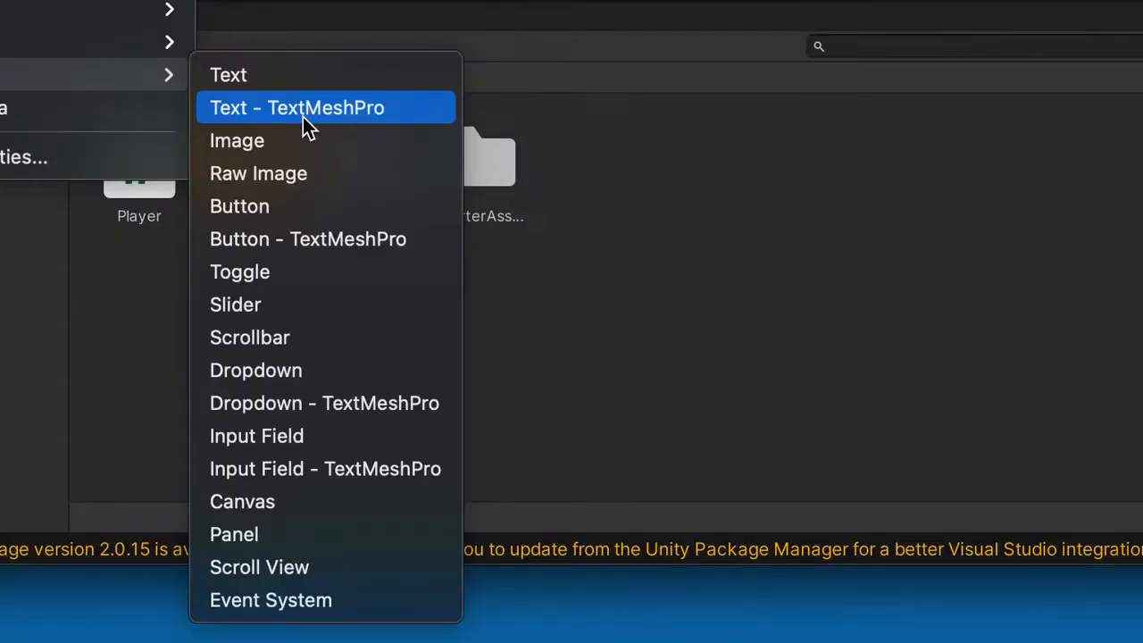
pyautogui.click(280, 534)
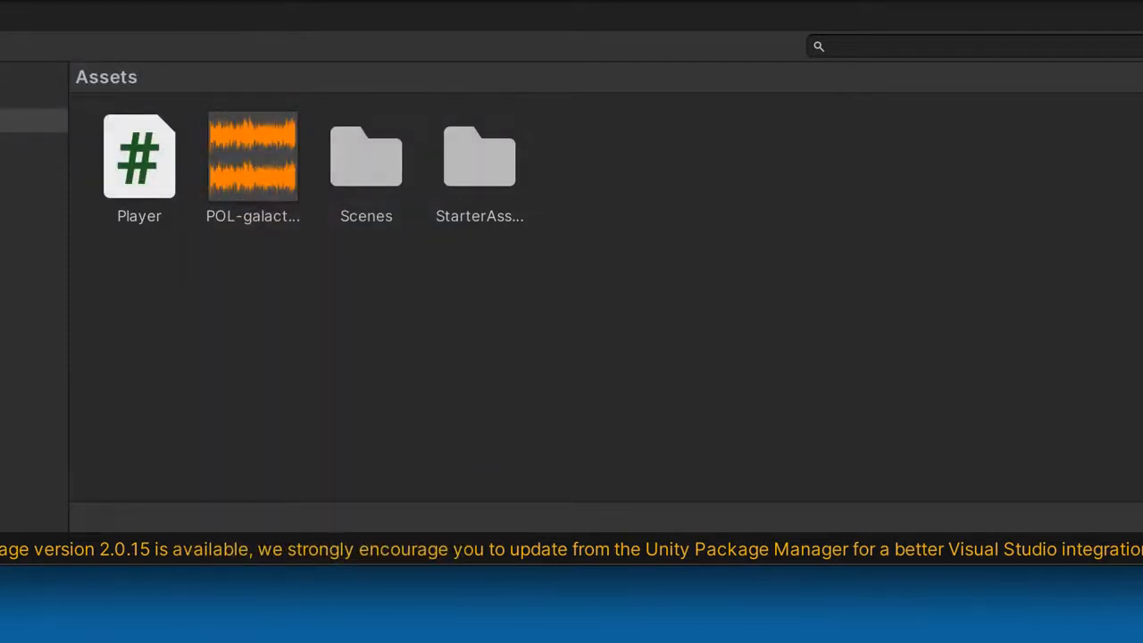
# Switch the Scene view to 2D and examine the anchor presets of the Panel
pyautogui.scroll(-15, 455, 225)
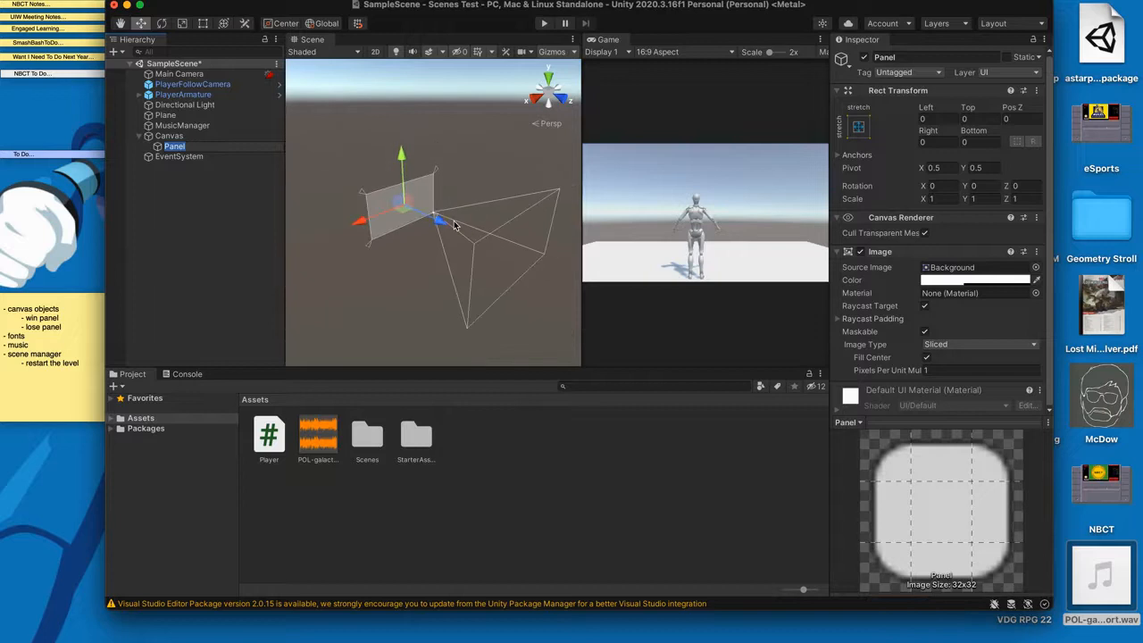
pyautogui.scroll(2, 454, 225)
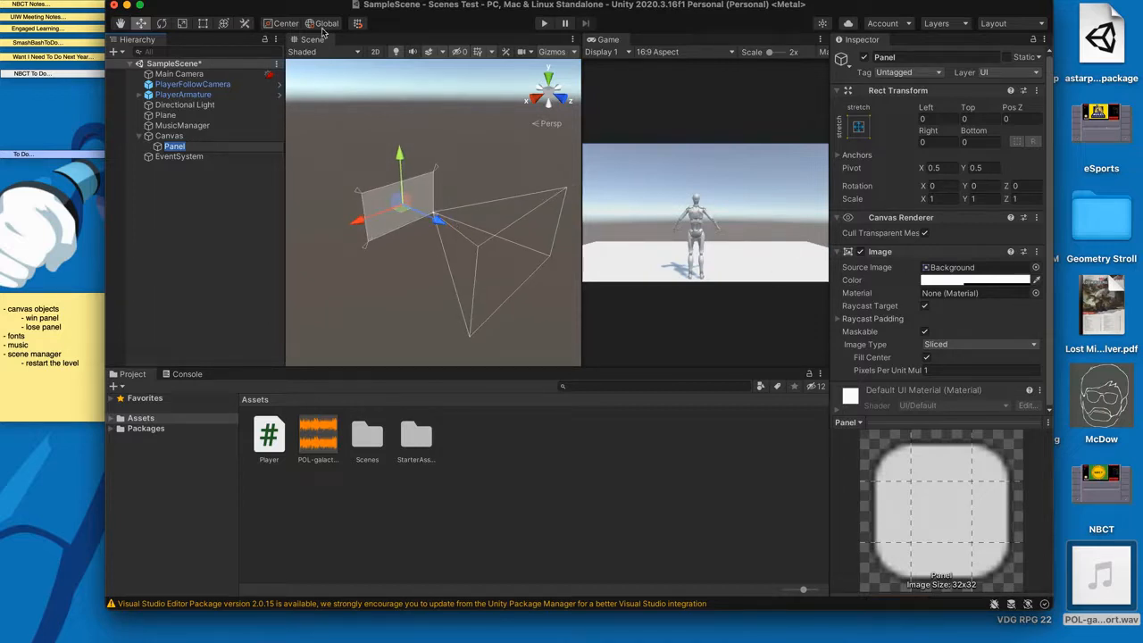
pyautogui.click(375, 52)
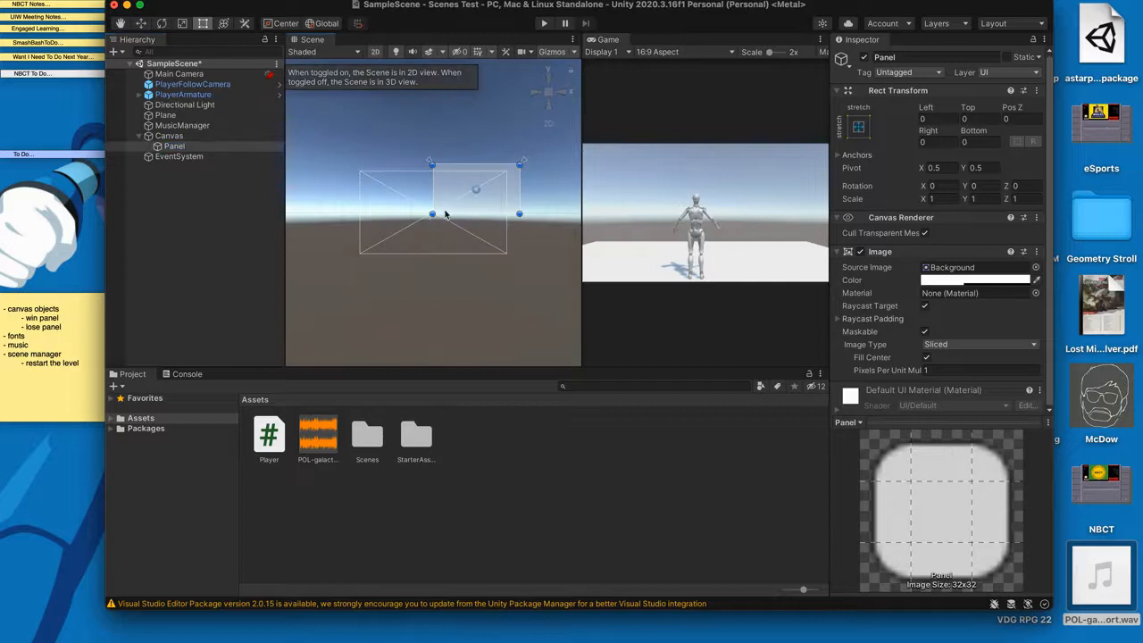
pyautogui.click(175, 146)
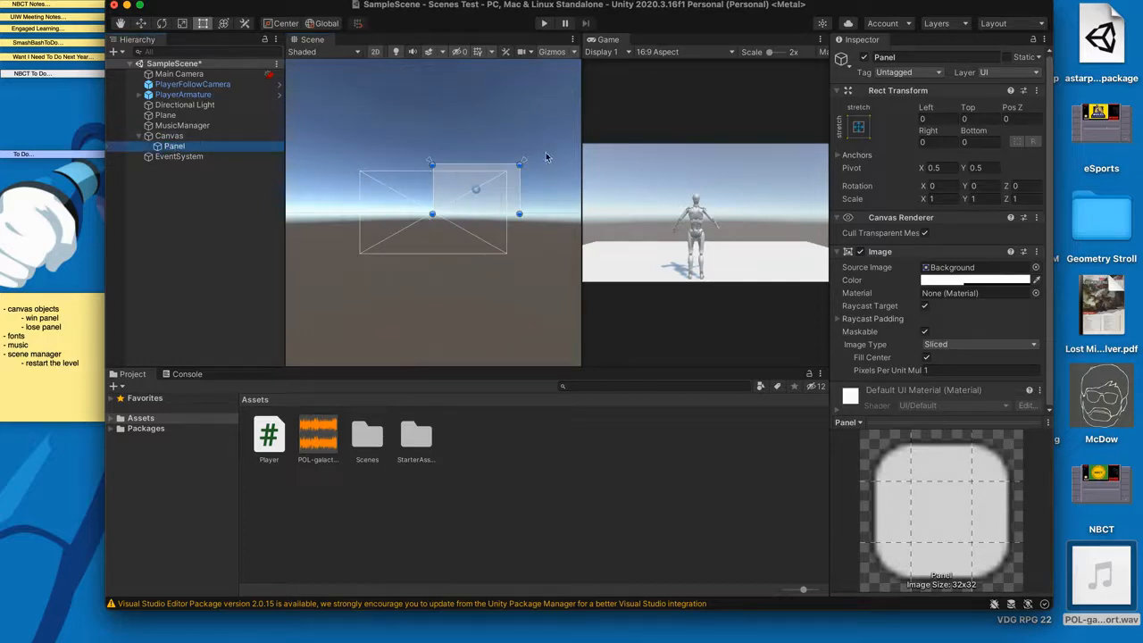
pyautogui.click(860, 128)
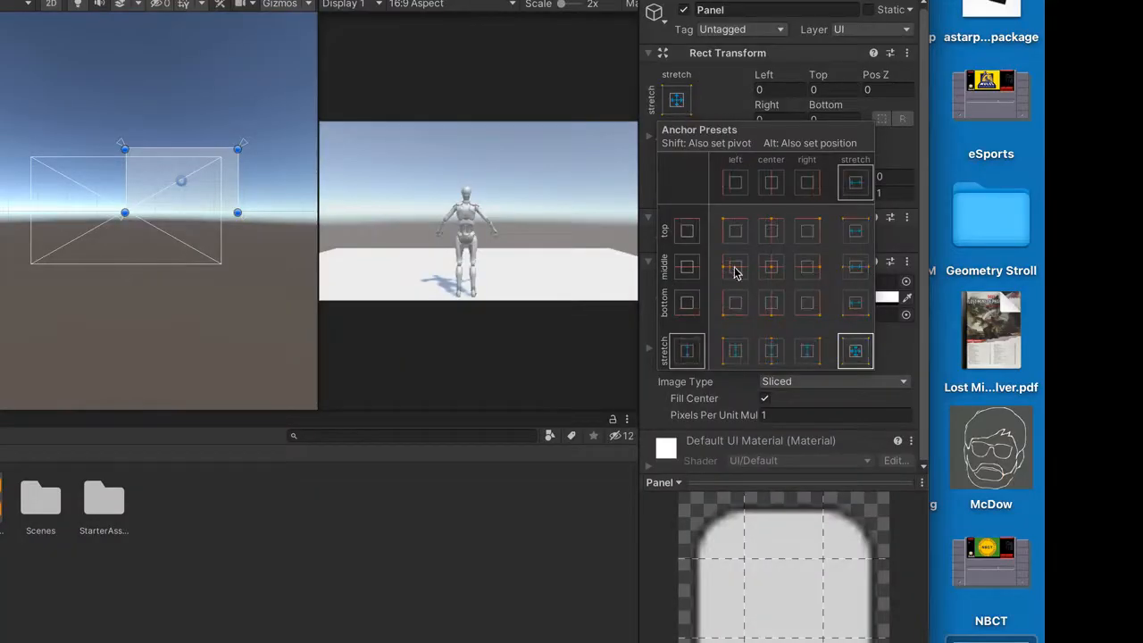
pyautogui.click(676, 97)
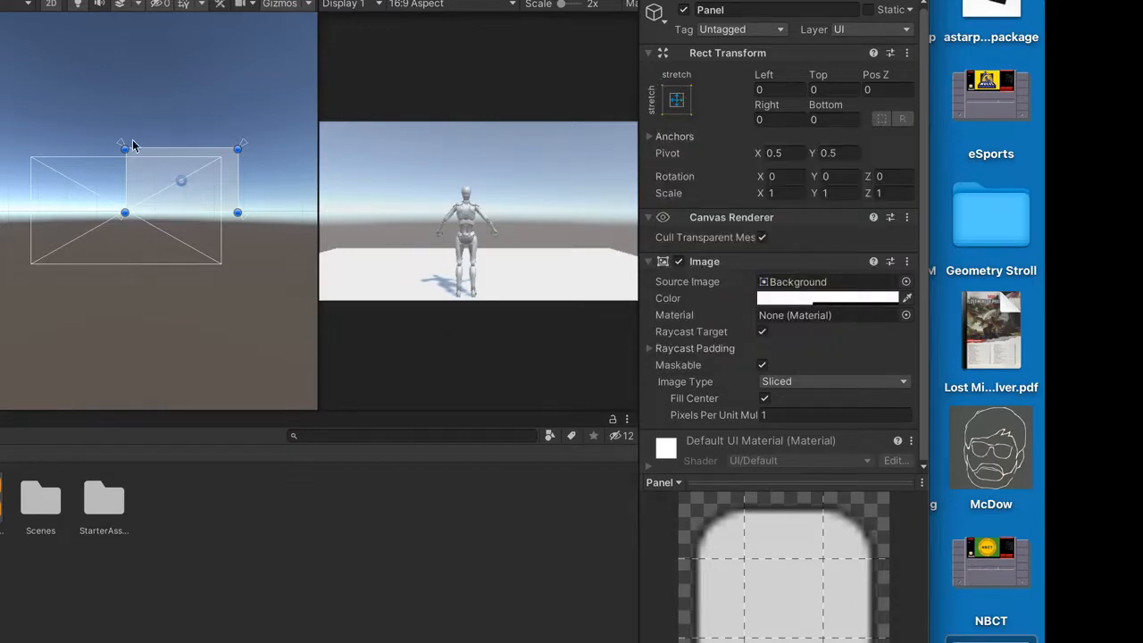
pyautogui.scroll(5, 56, 143)
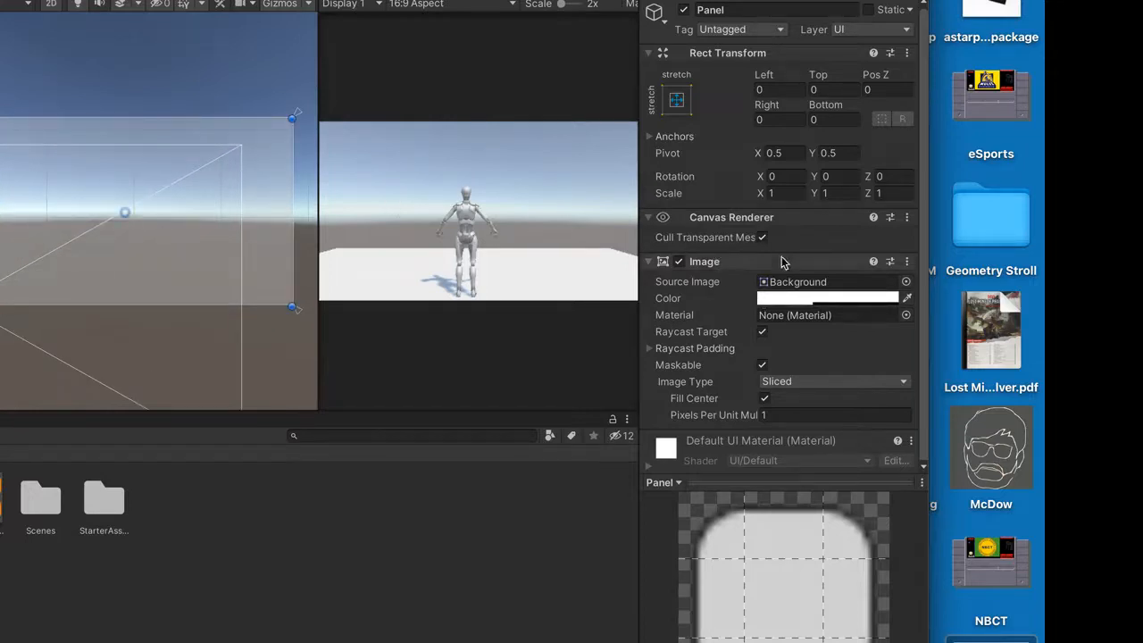
# Make the Panel's Image color fully opaque with an alpha of 255
pyautogui.click(817, 300)
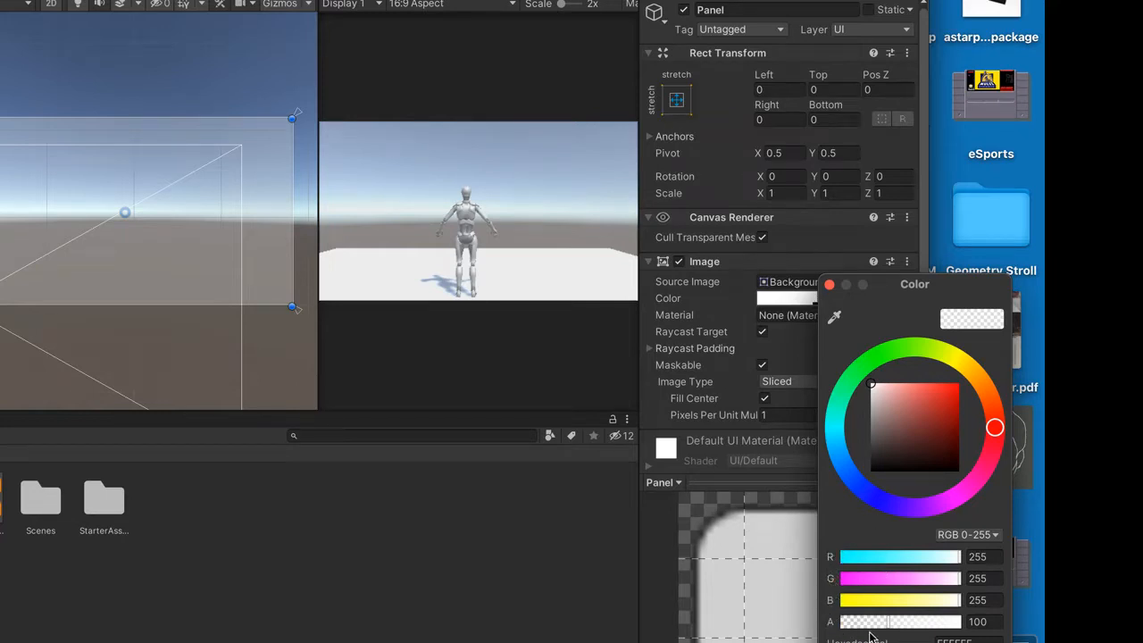
pyautogui.click(983, 622)
pyautogui.write('255')
pyautogui.press('Return')
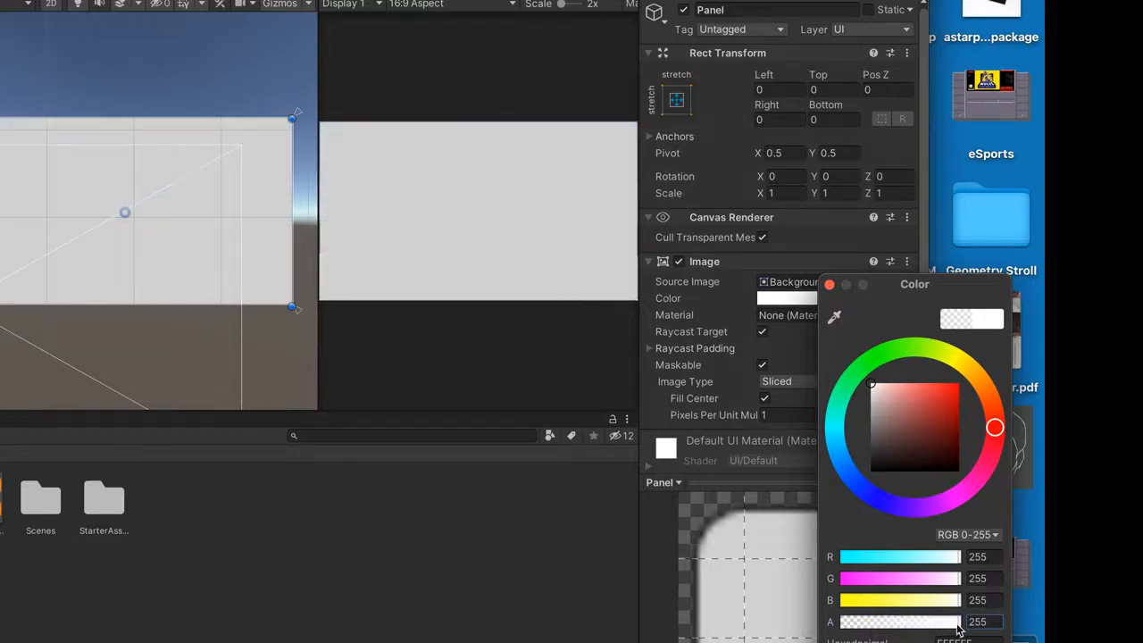
pyautogui.moveTo(960, 625)
pyautogui.mouseDown()
pyautogui.moveTo(947, 618)
pyautogui.moveTo(973, 624)
pyautogui.mouseUp()
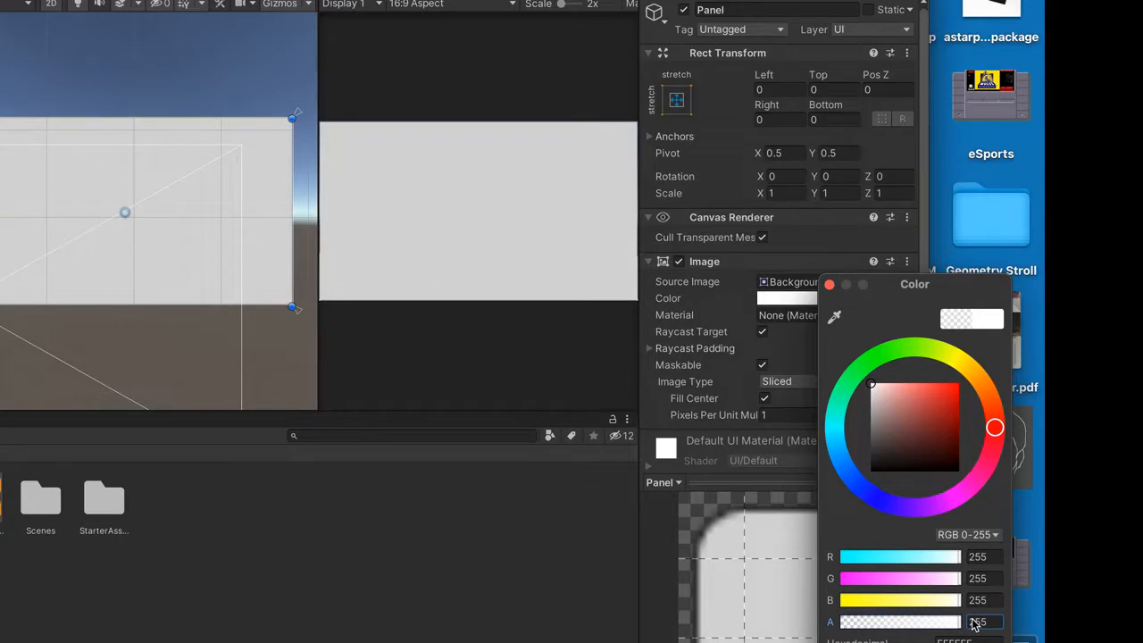
pyautogui.click(829, 284)
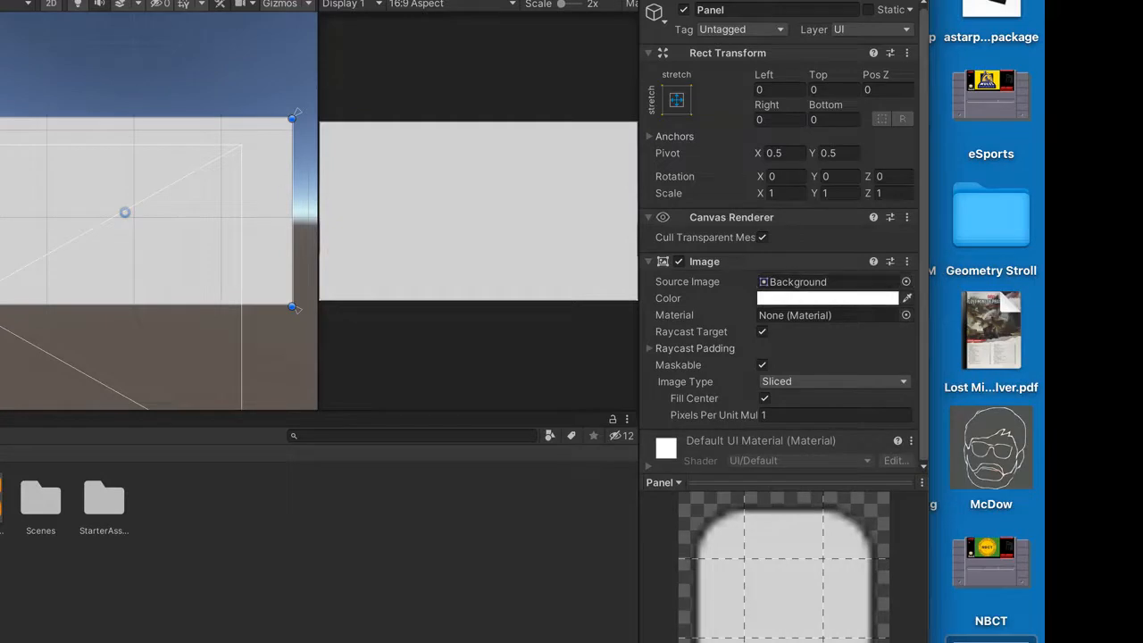
# Rename the Panel as LosePanel
pyautogui.click(735, 10)
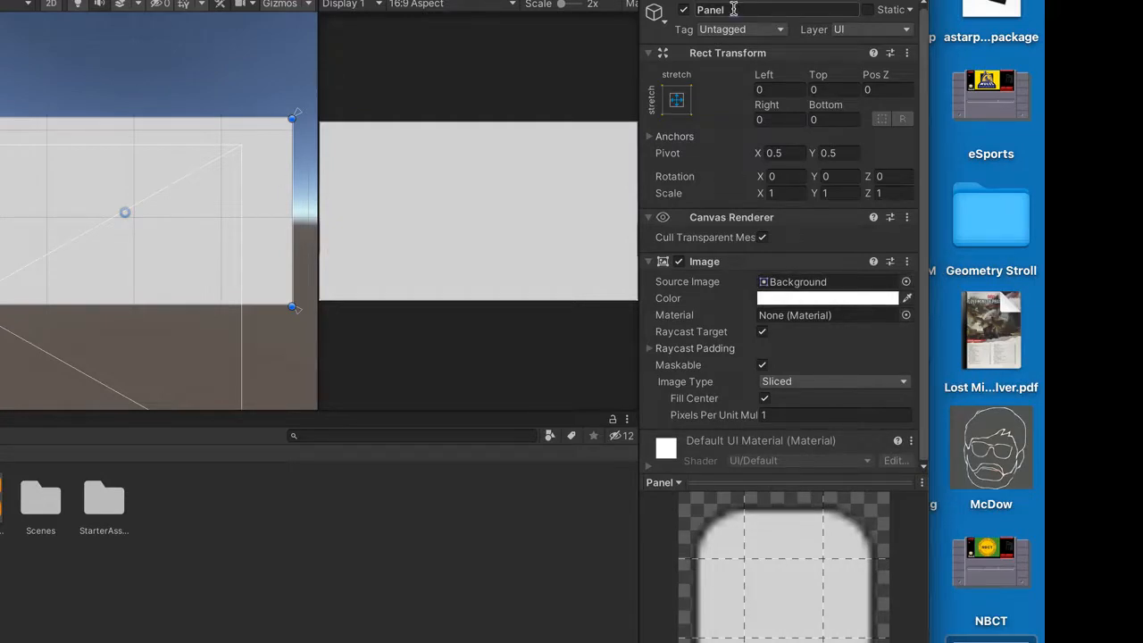
pyautogui.write('LoseGame')
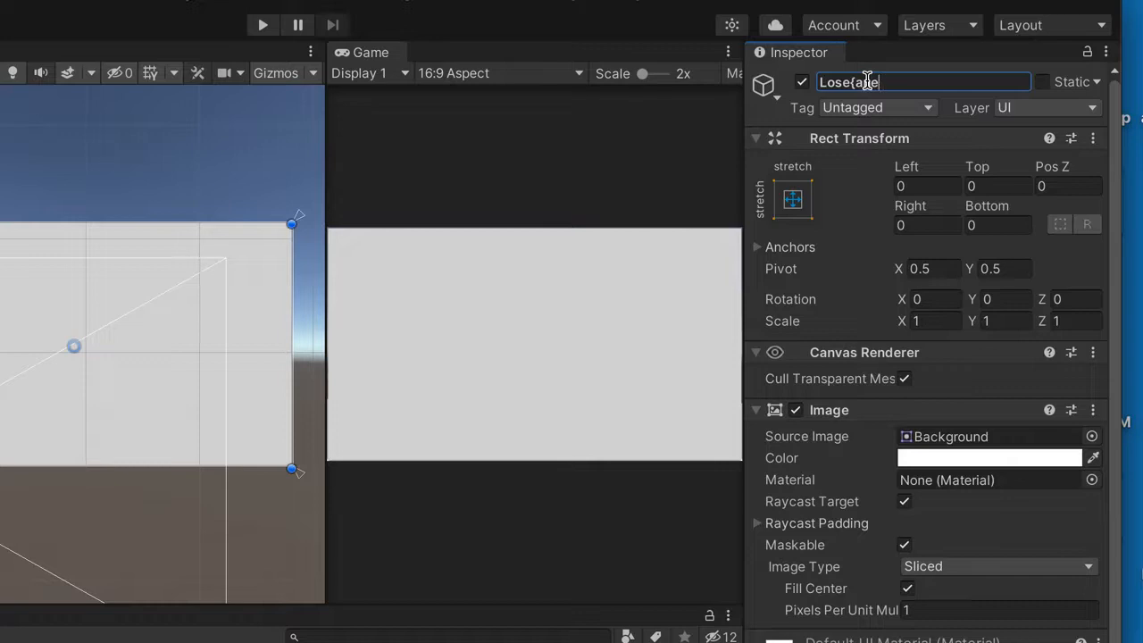
pyautogui.press('BackSpace')
pyautogui.press('BackSpace')
pyautogui.press('BackSpace')
pyautogui.press('Return')
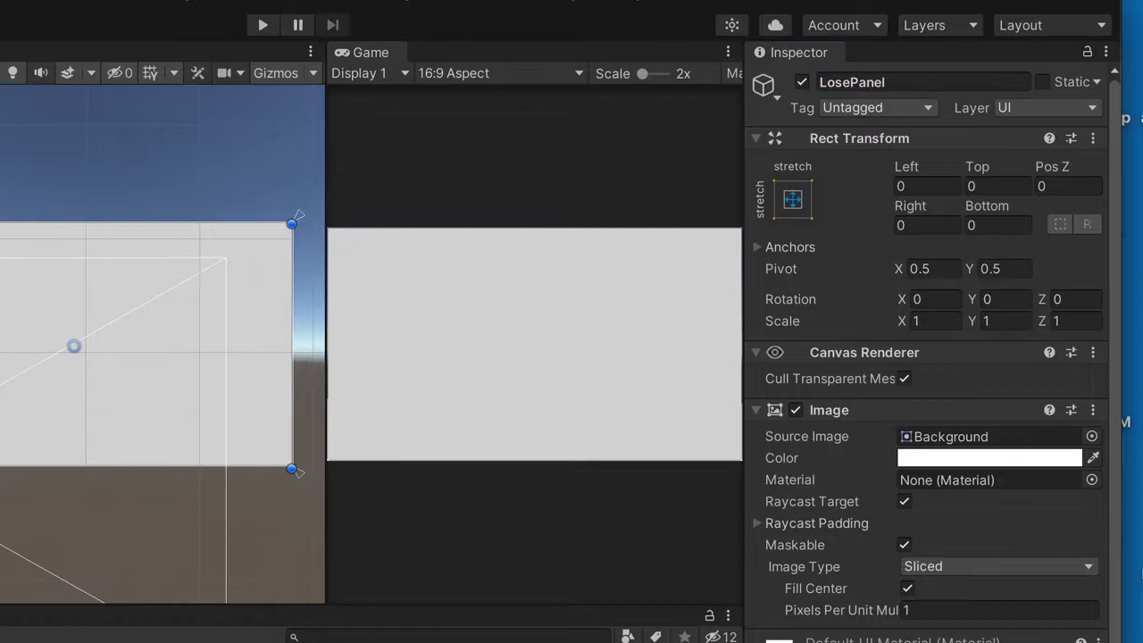
# Add a Text - TextMeshPro object under LosePanel and import the TMP Essentials resources
pyautogui.rightClick(217, 109)
pyautogui.moveTo(298, 406)
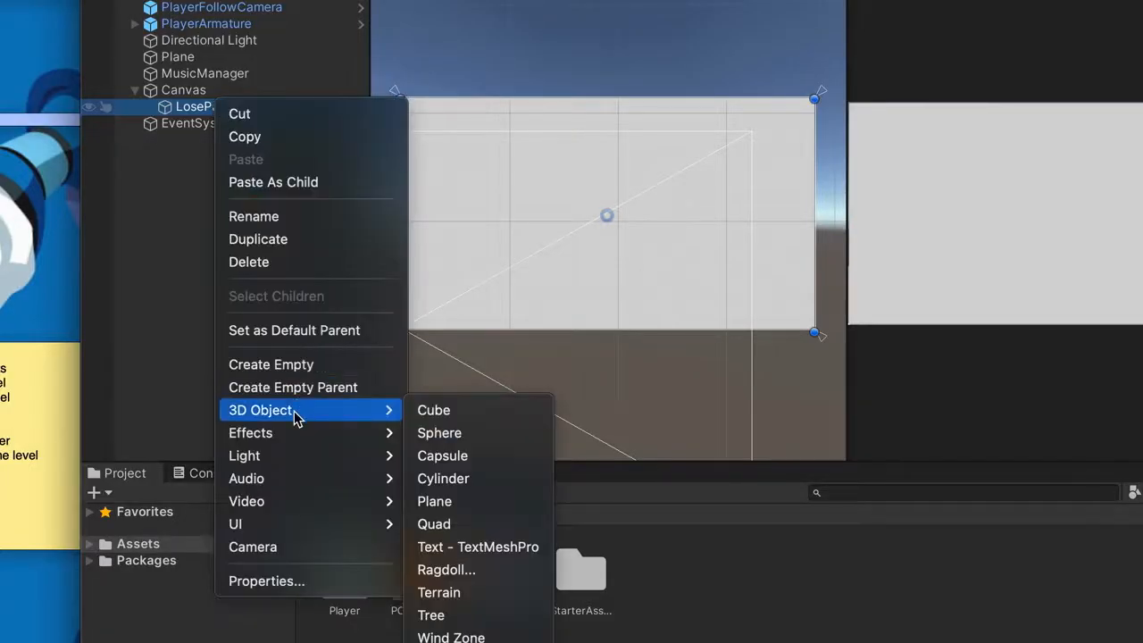
pyautogui.moveTo(296, 524)
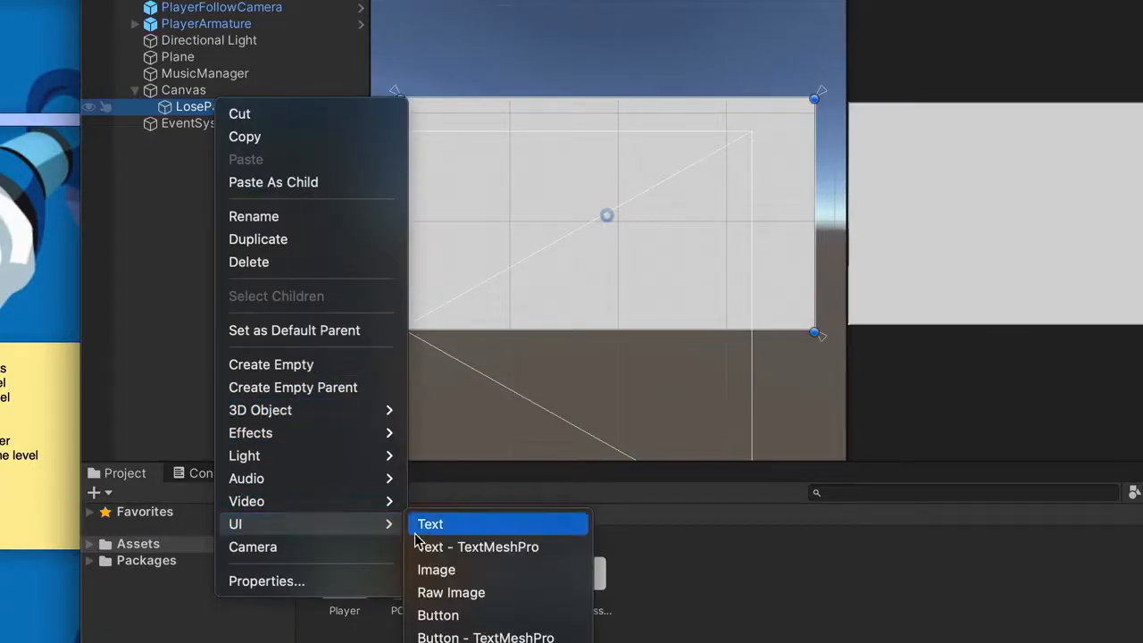
pyautogui.click(440, 546)
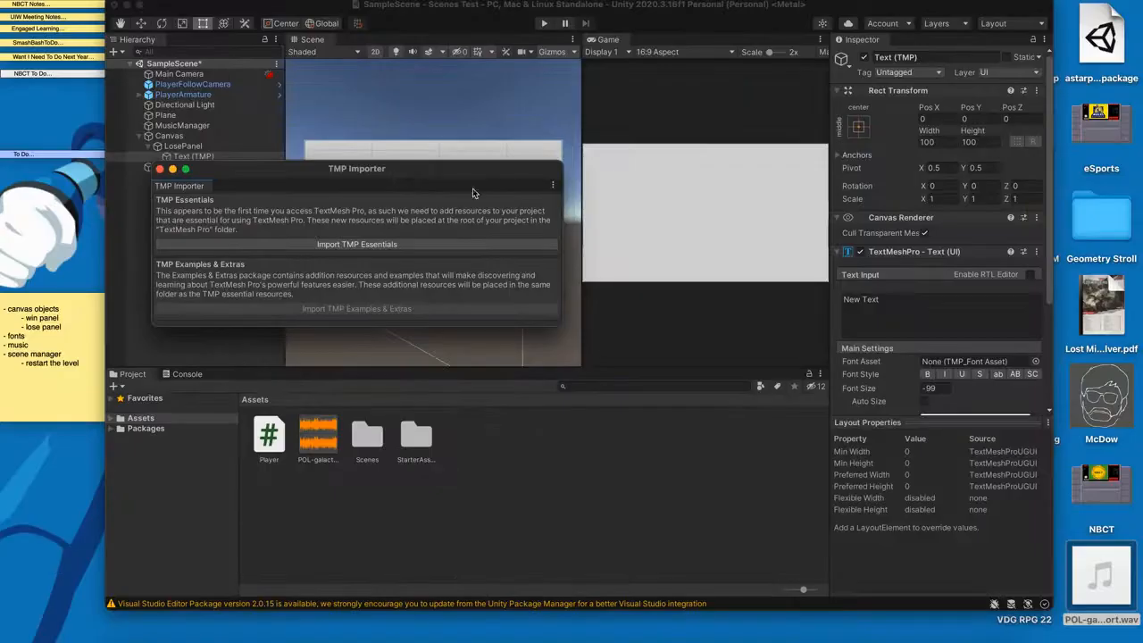
pyautogui.click(478, 247)
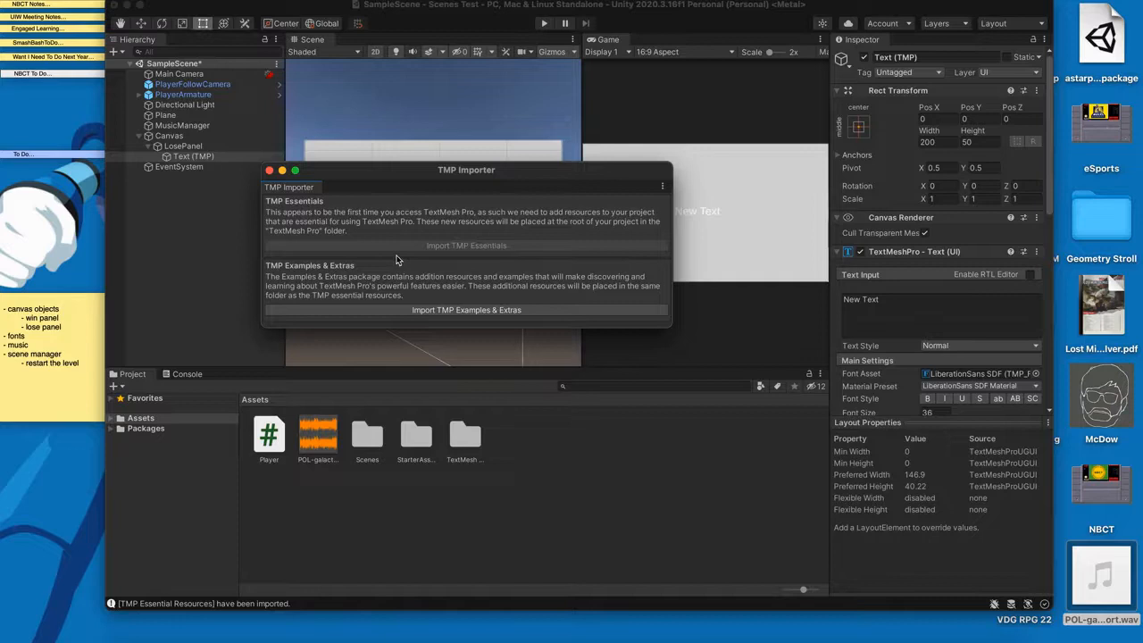
pyautogui.click(269, 171)
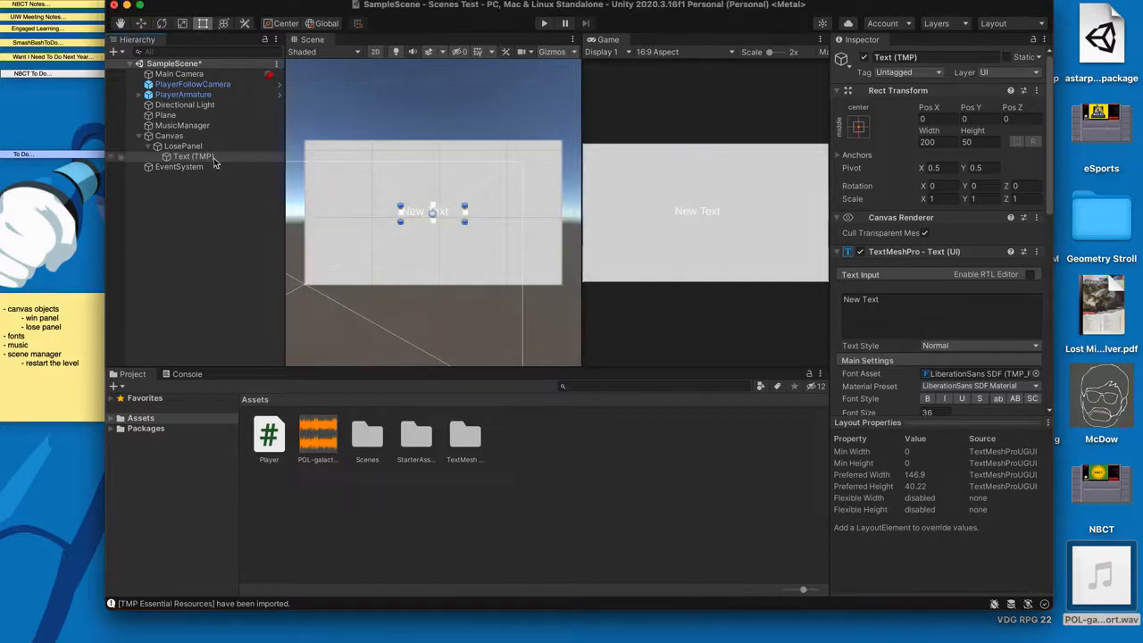
# Rename the new TextMeshPro object under LosePanel as LoseText
pyautogui.click(923, 58)
pyautogui.write('LoseT')
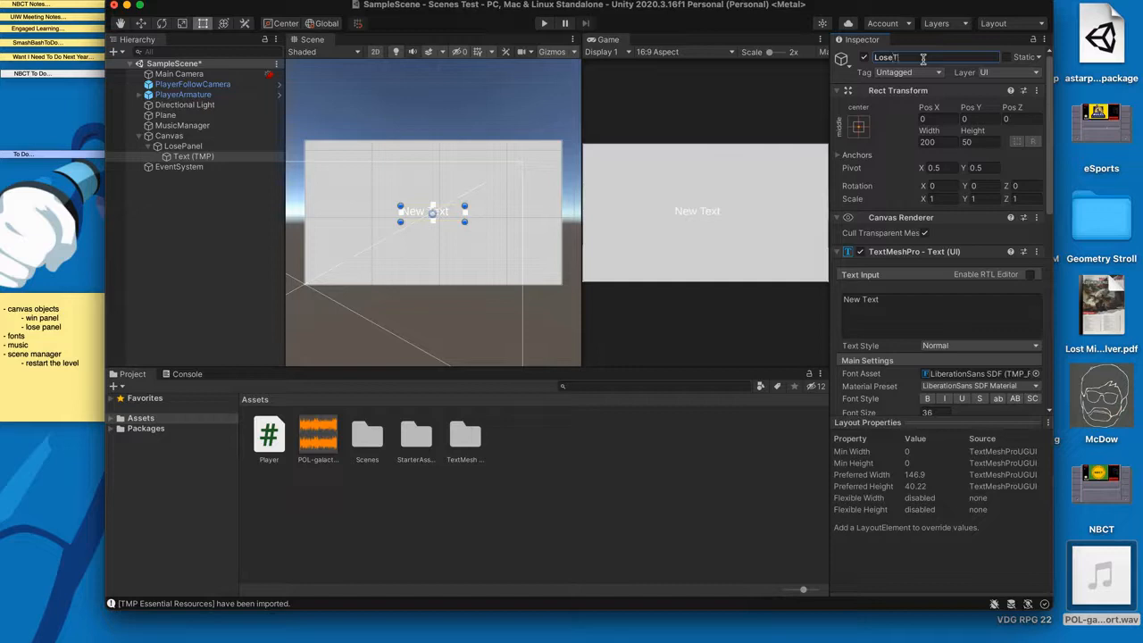
pyautogui.write('ext')
pyautogui.press('Return')
# Align LoseText to the center horizontally and to the middle vertically, and set its text to "You Lose"
pyautogui.scroll(-5, 921, 329)
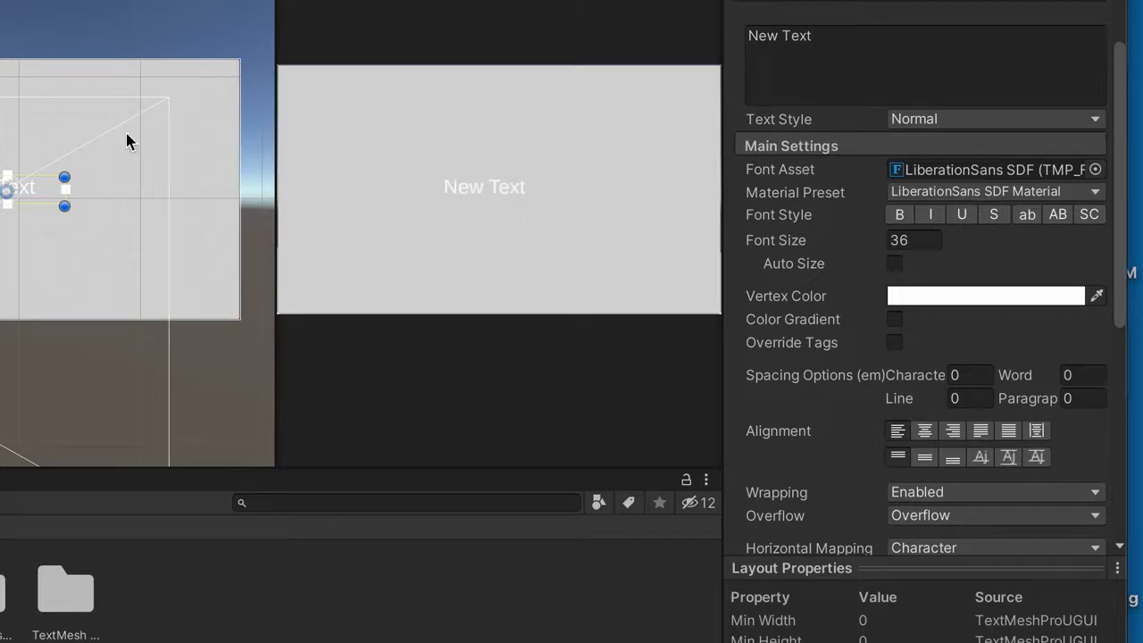
pyautogui.click(924, 432)
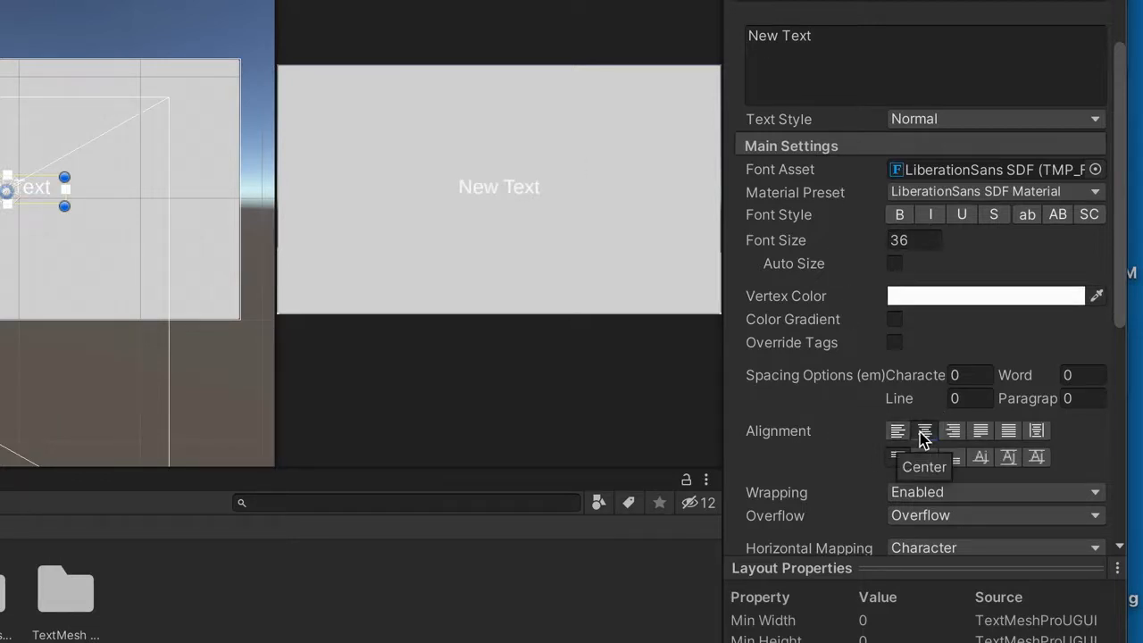
pyautogui.click(926, 457)
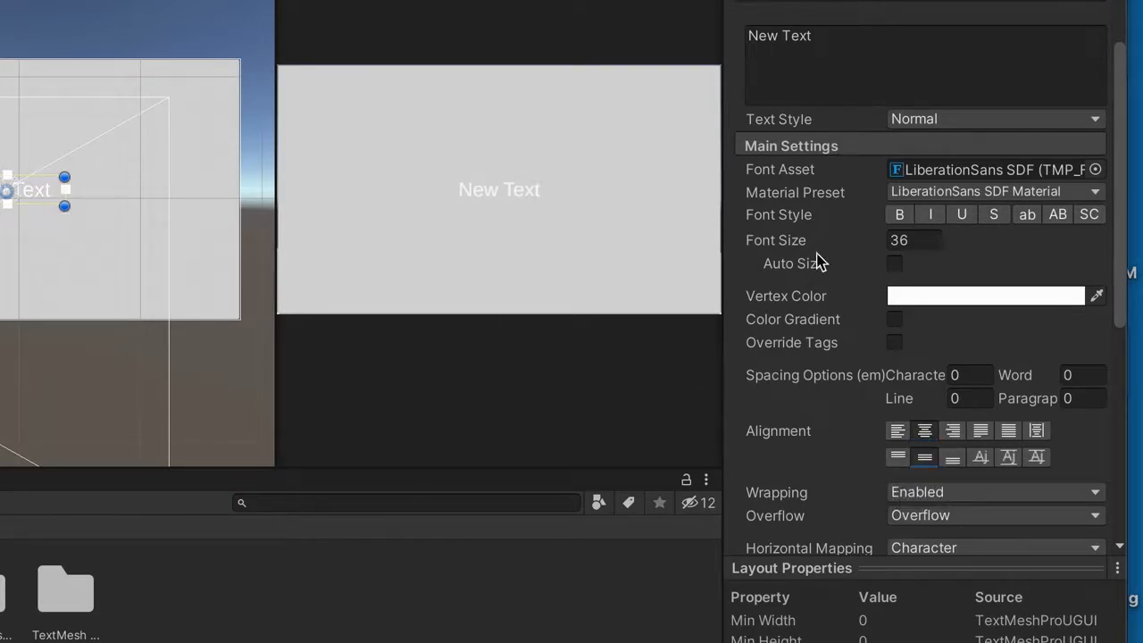
pyautogui.click(820, 37)
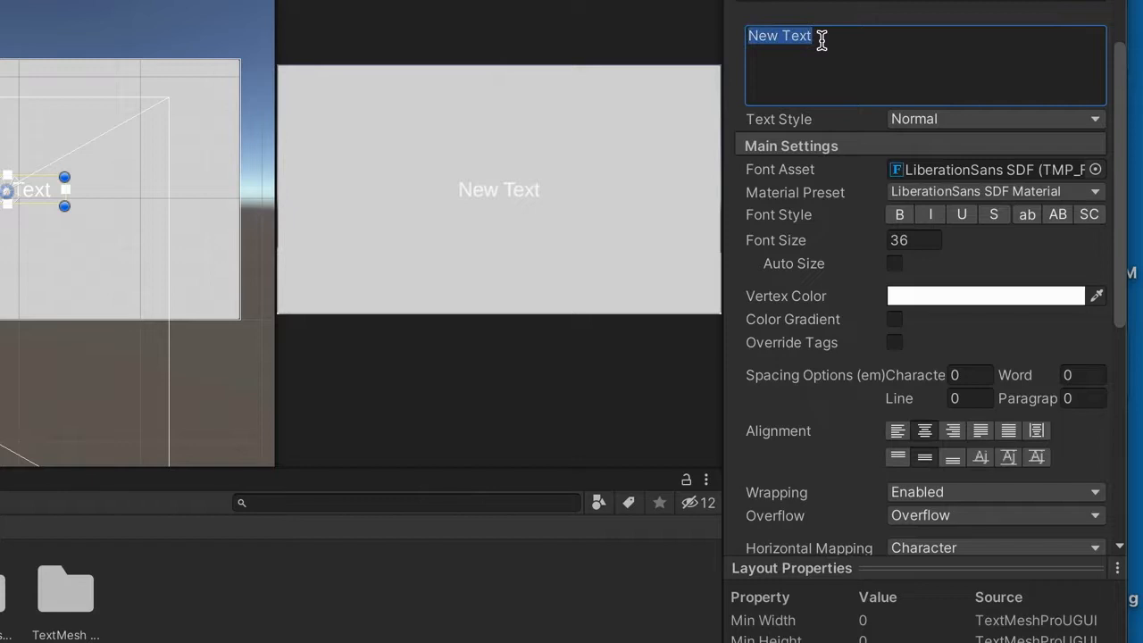
pyautogui.write('You Lose')
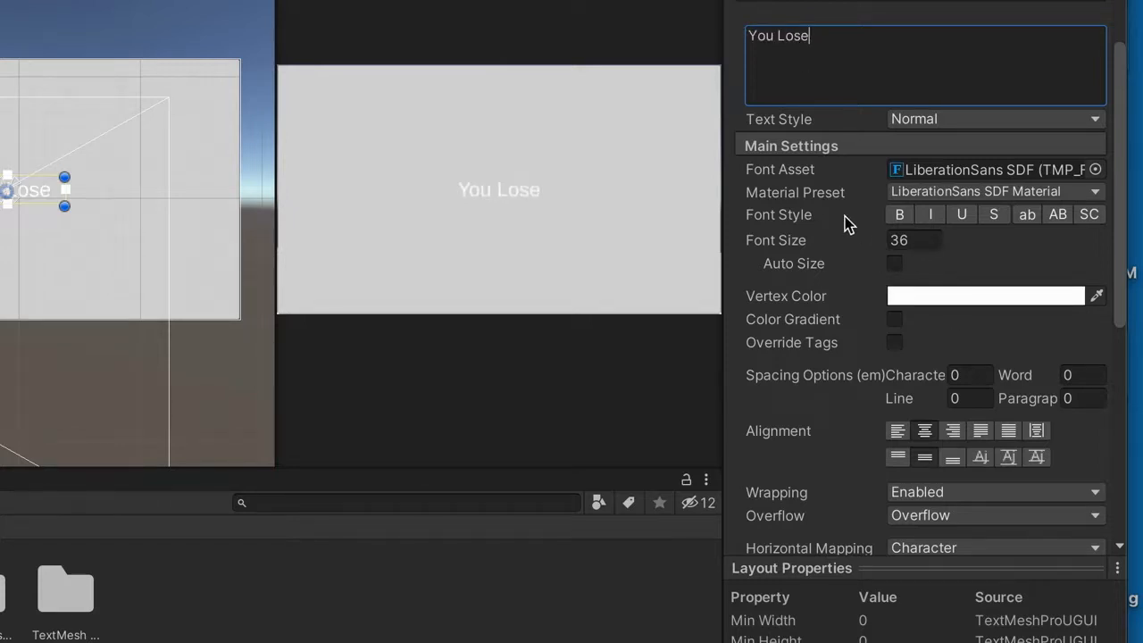
# Set the vertex color of LoseText to a bright red
pyautogui.click(929, 297)
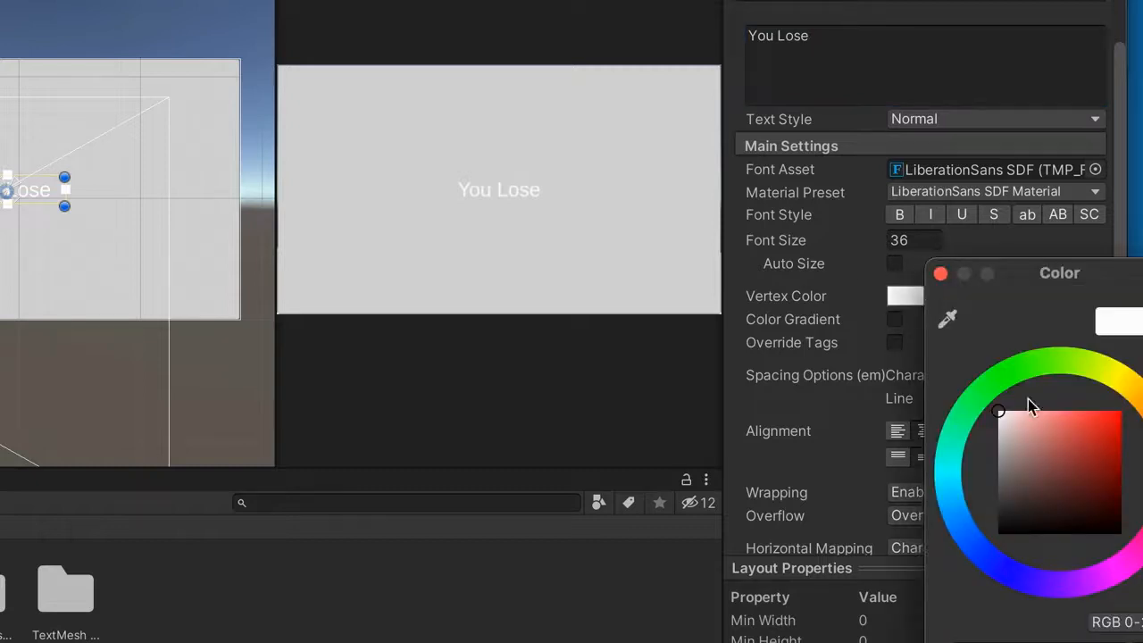
pyautogui.click(1088, 441)
pyautogui.moveTo(1090, 441); pyautogui.dragTo(1116, 425)
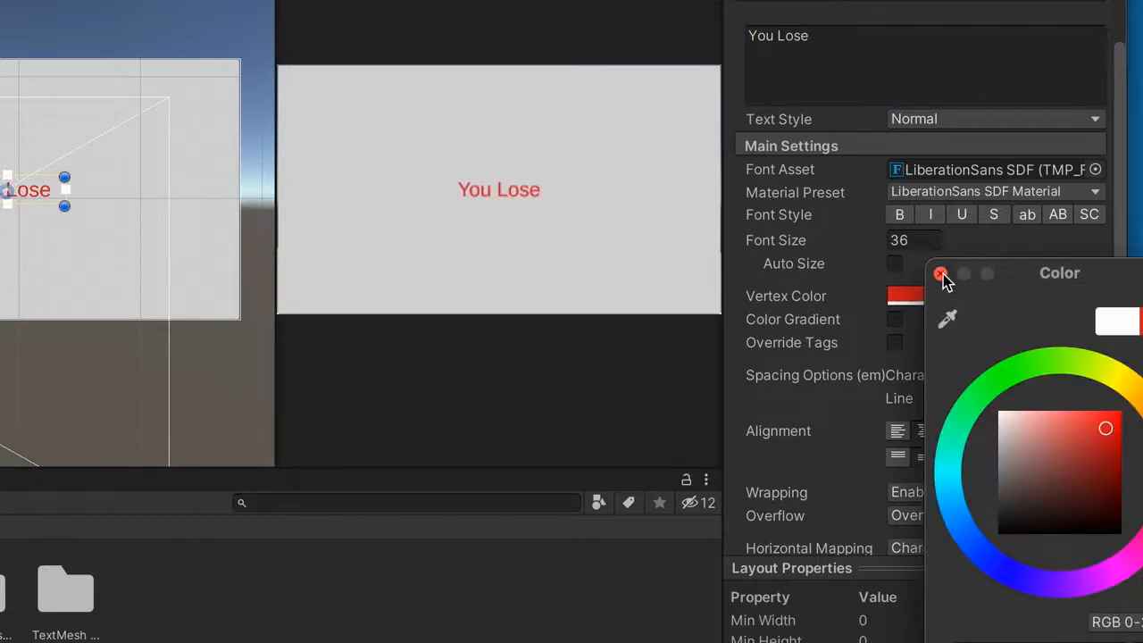
pyautogui.click(941, 274)
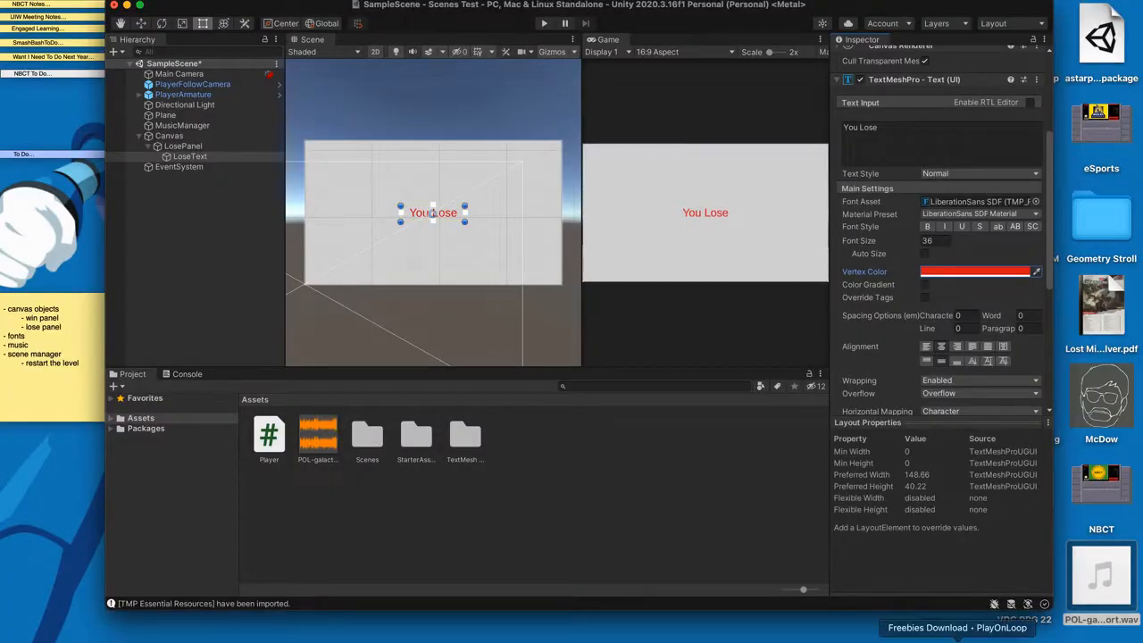
# Switch to Chrome and open the LCD category of the Techno fonts on DaFont
pyautogui.click(958, 636)
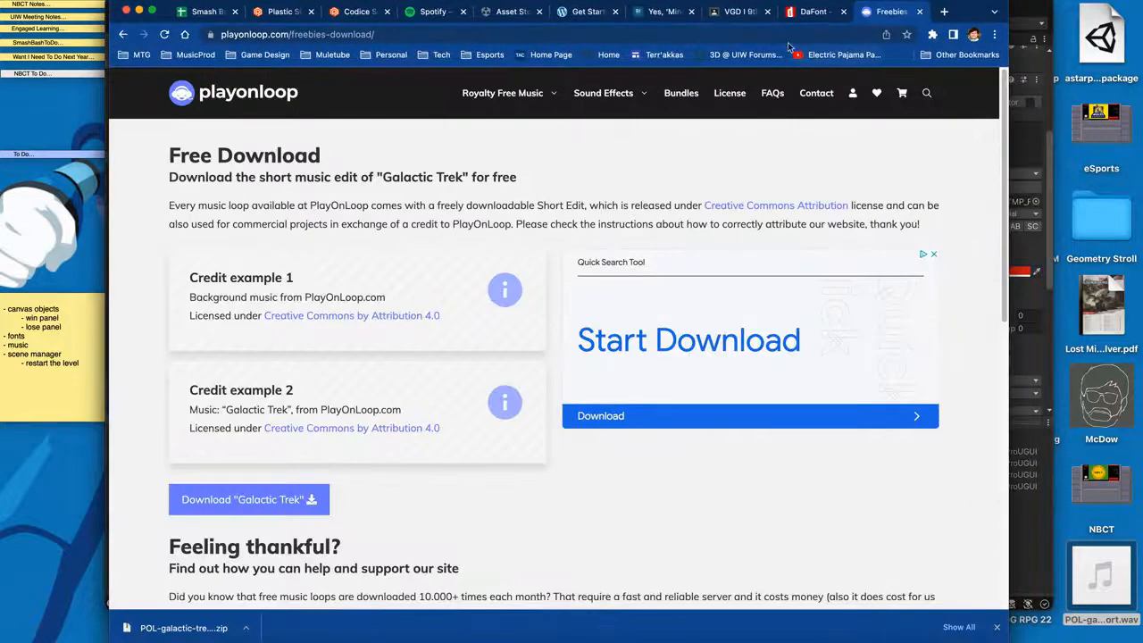
pyautogui.click(738, 11)
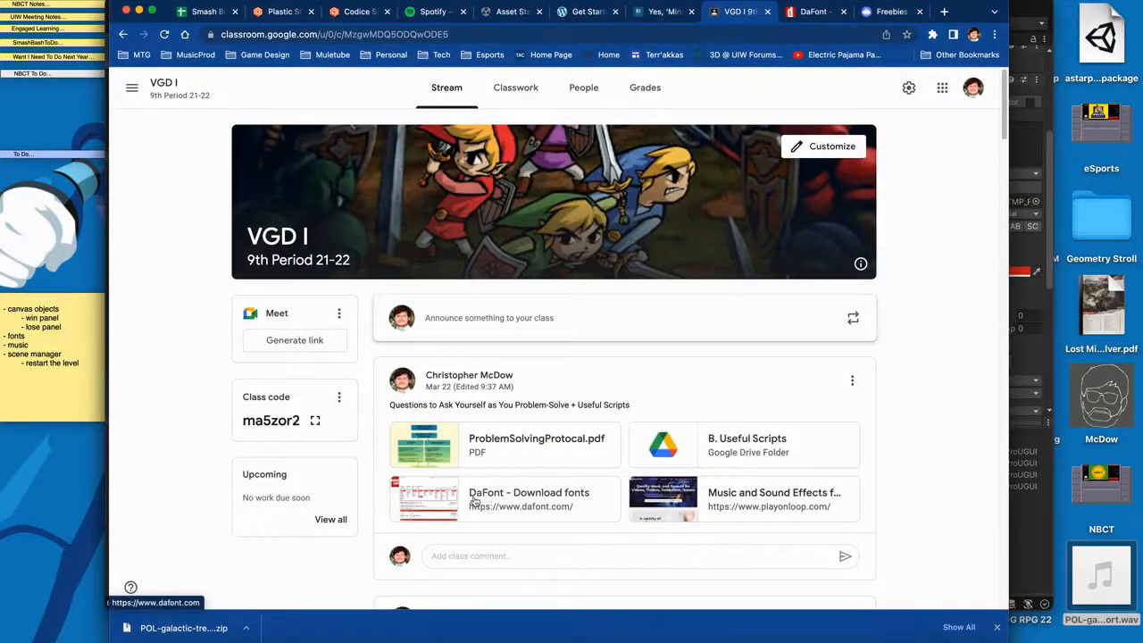
pyautogui.click(809, 12)
pyautogui.scroll(-4, 550, 461)
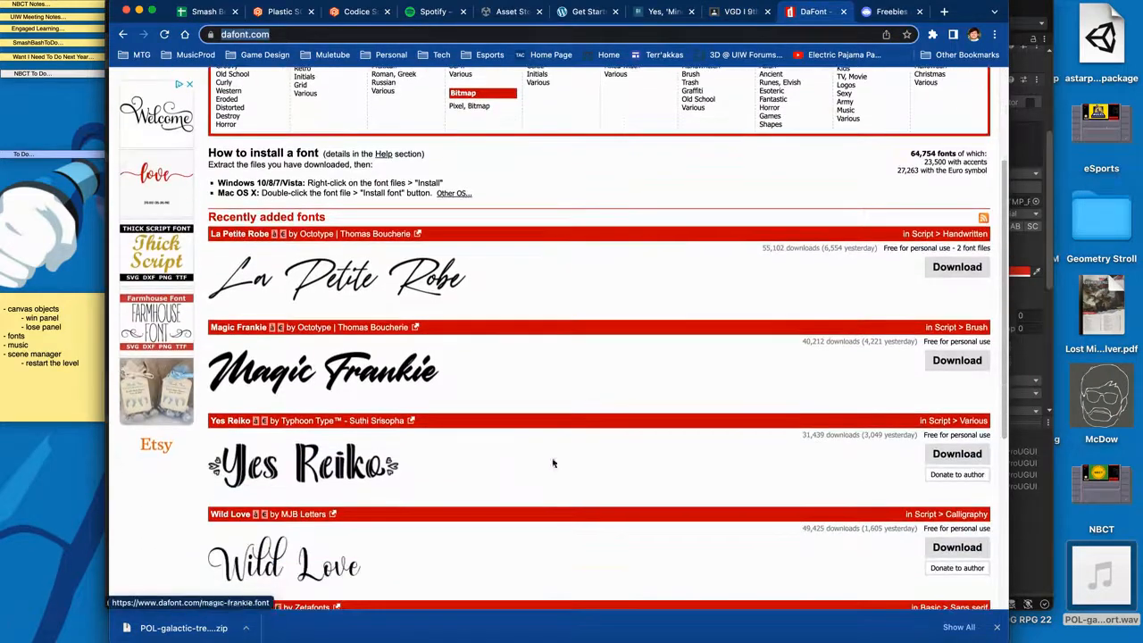
pyautogui.scroll(5, 501, 420)
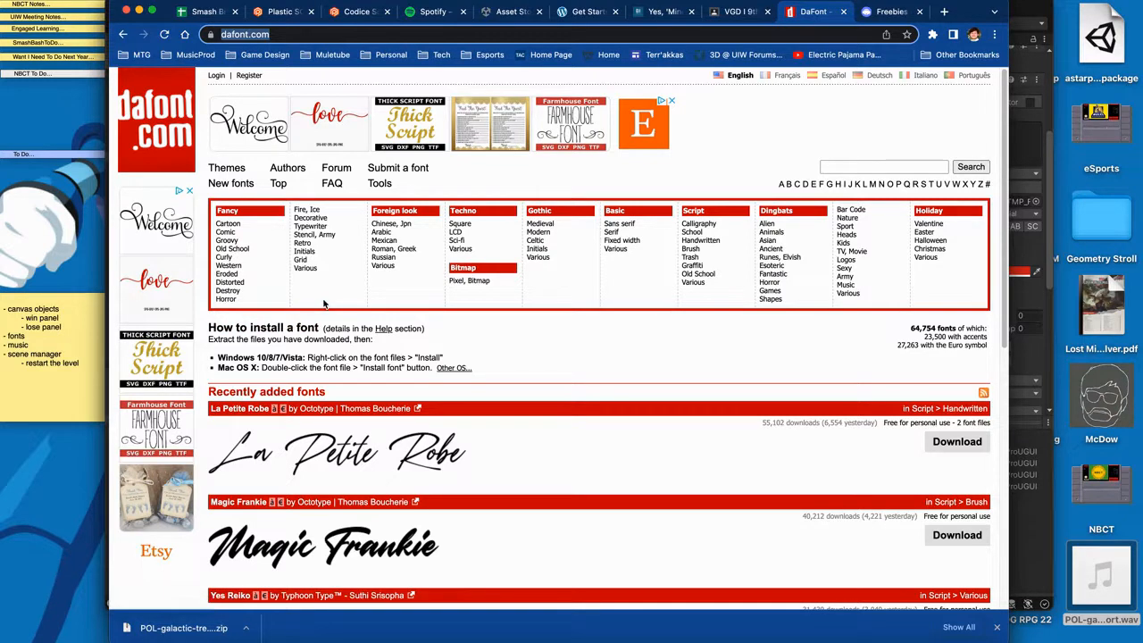
pyautogui.click(457, 232)
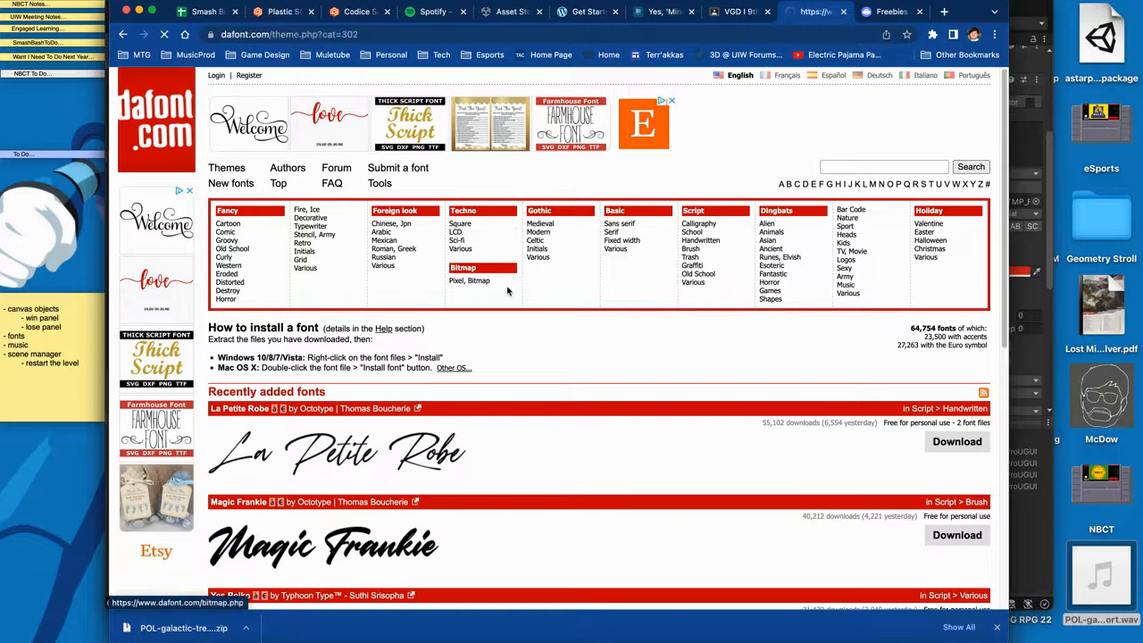
# Download the Alien Encounters font and place its zip file on the desktop
pyautogui.scroll(-10, 499, 465)
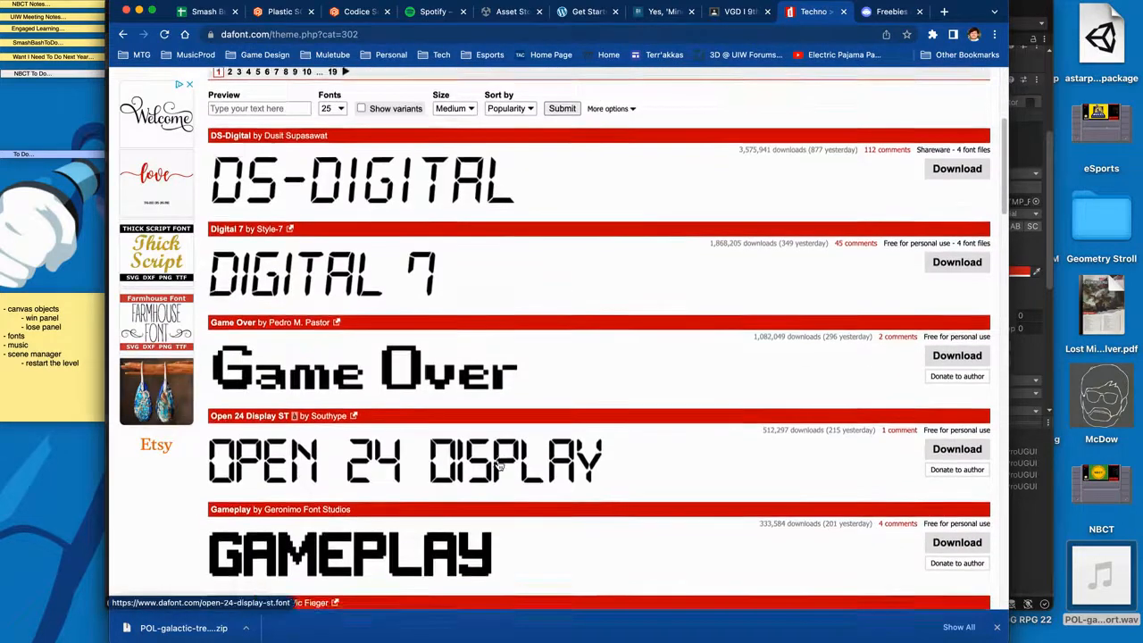
pyautogui.scroll(-6, 498, 466)
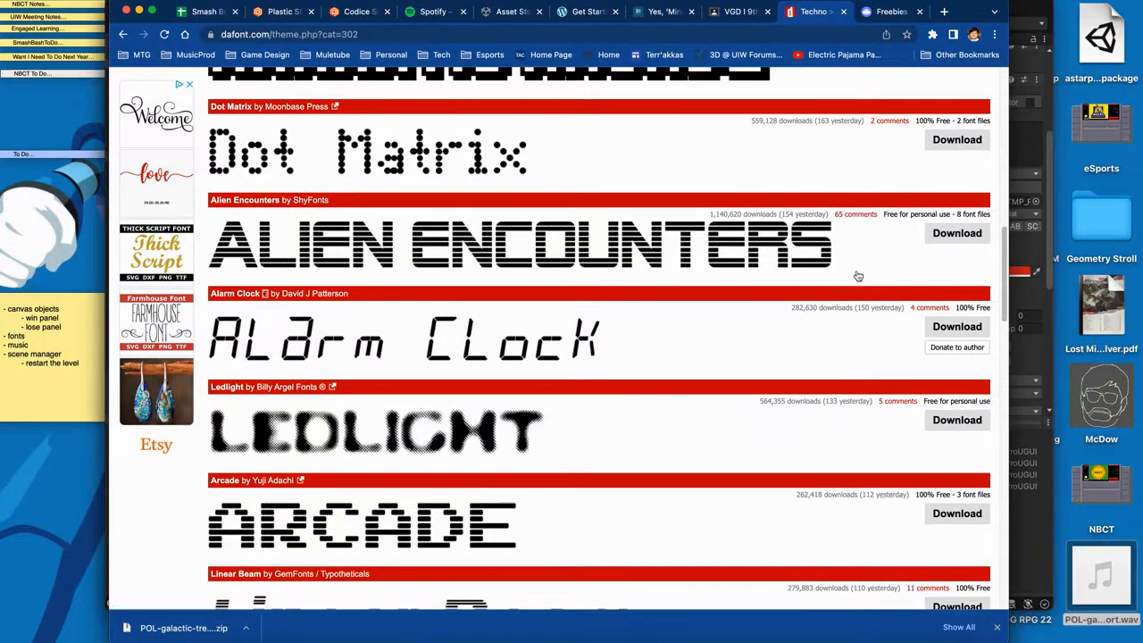
pyautogui.click(940, 232)
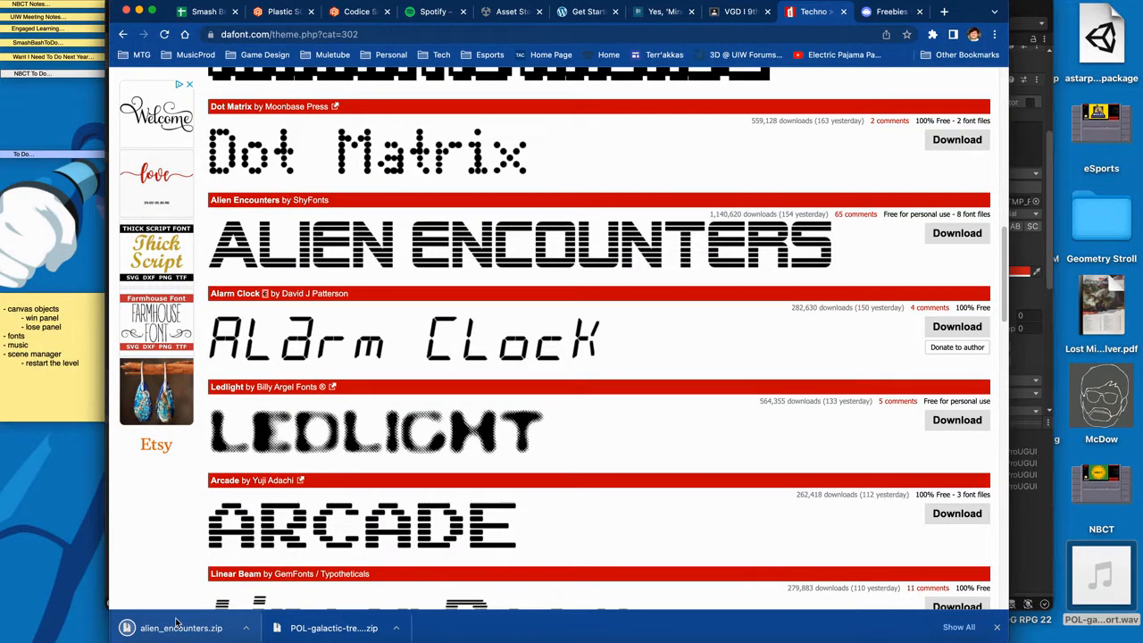
pyautogui.moveTo(177, 625); pyautogui.dragTo(77, 518)
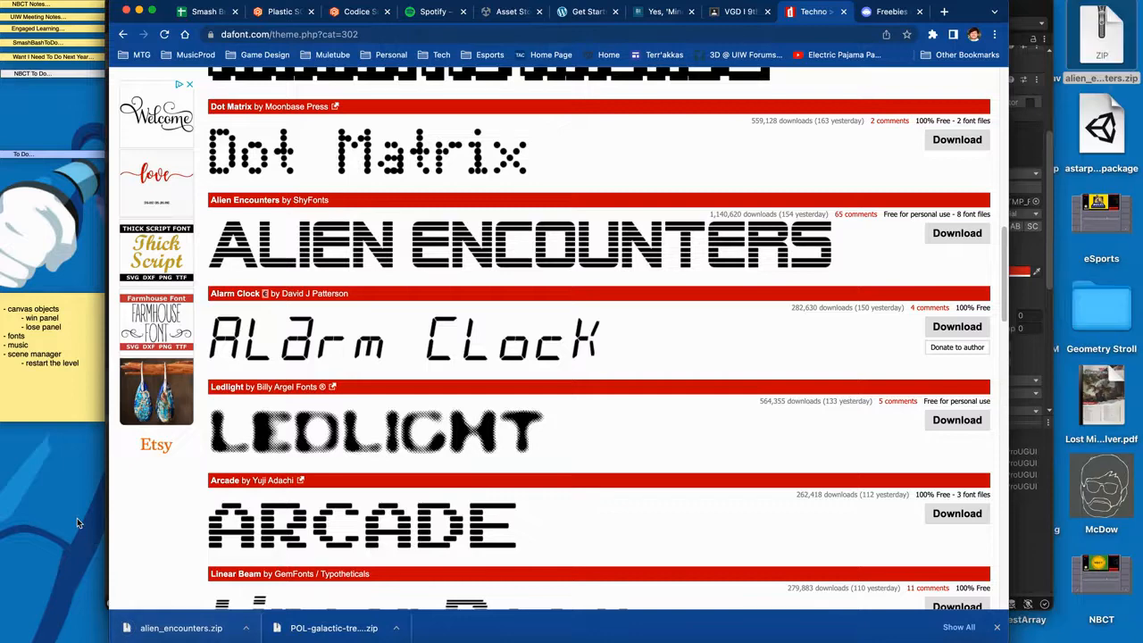
# Minimize the browser and Unity windows, then extract alien_encounters.zip on the desktop and open the extracted folder
pyautogui.doubleClick(973, 12)
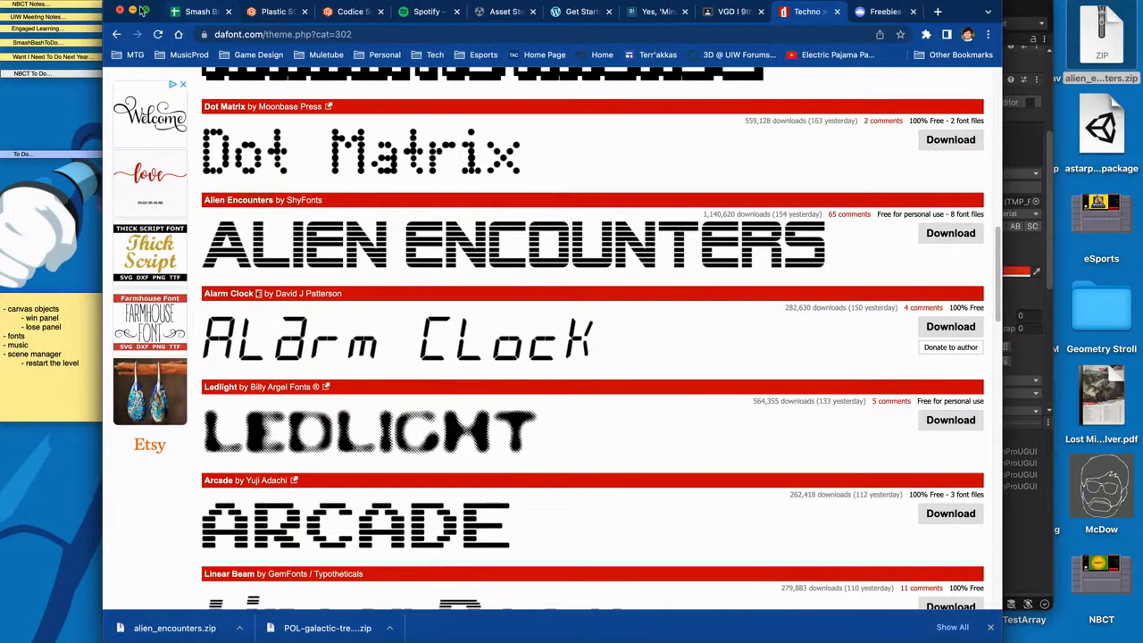
pyautogui.click(132, 10)
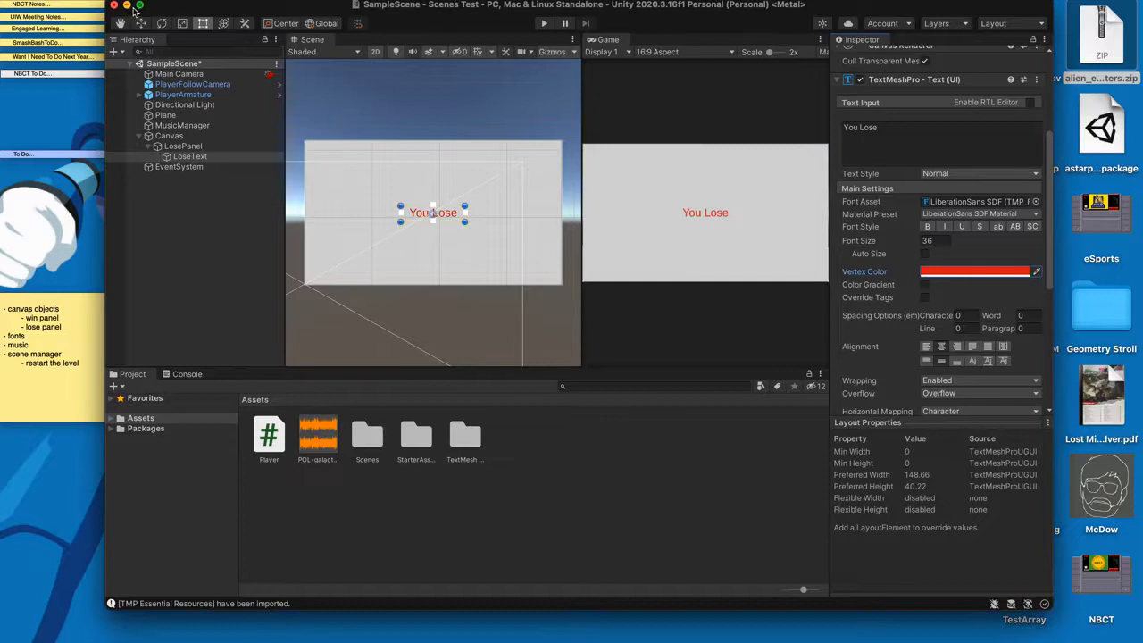
pyautogui.click(126, 5)
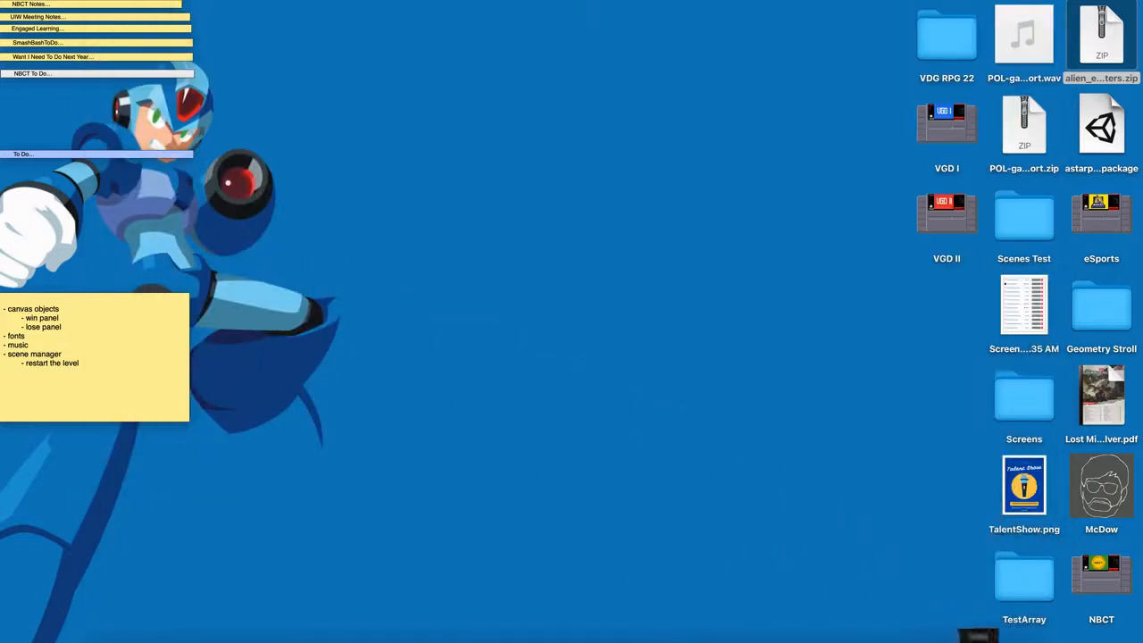
pyautogui.doubleClick(1099, 51)
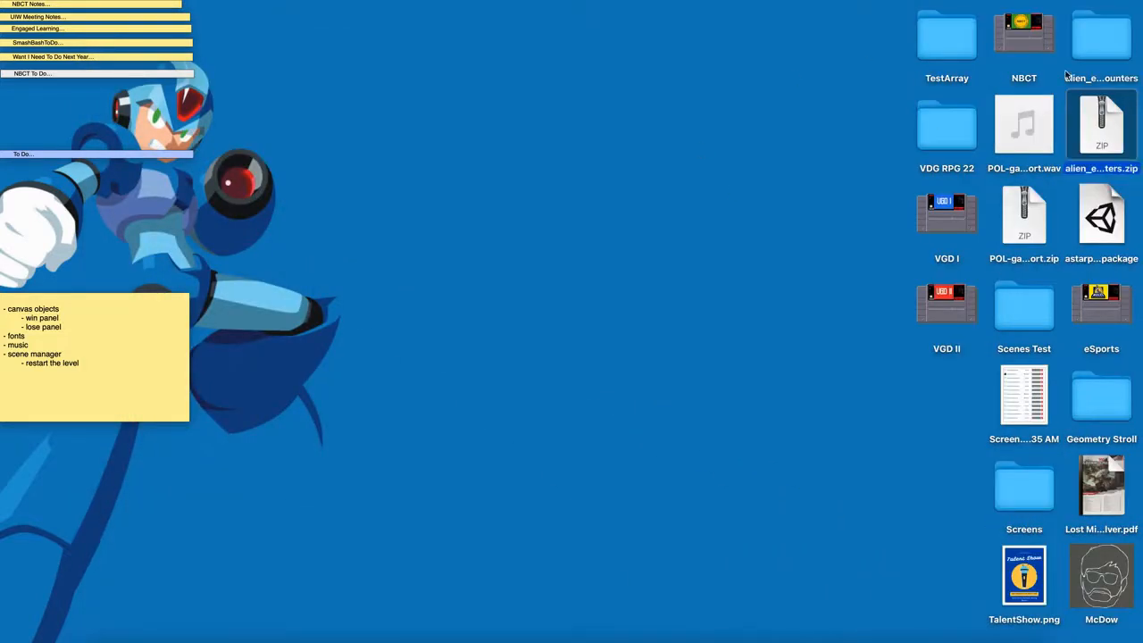
pyautogui.doubleClick(1091, 40)
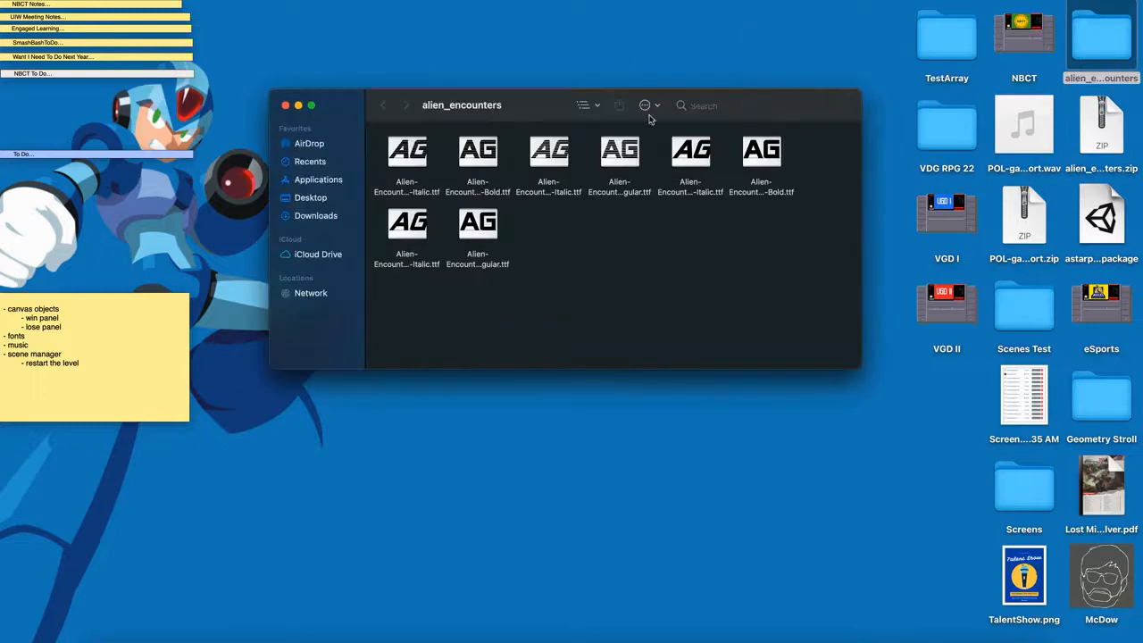
# Import the Alien-Encounters-Regular.ttf font from the alien_encounters folder into the Unity project's Assets folder
pyautogui.click(435, 189)
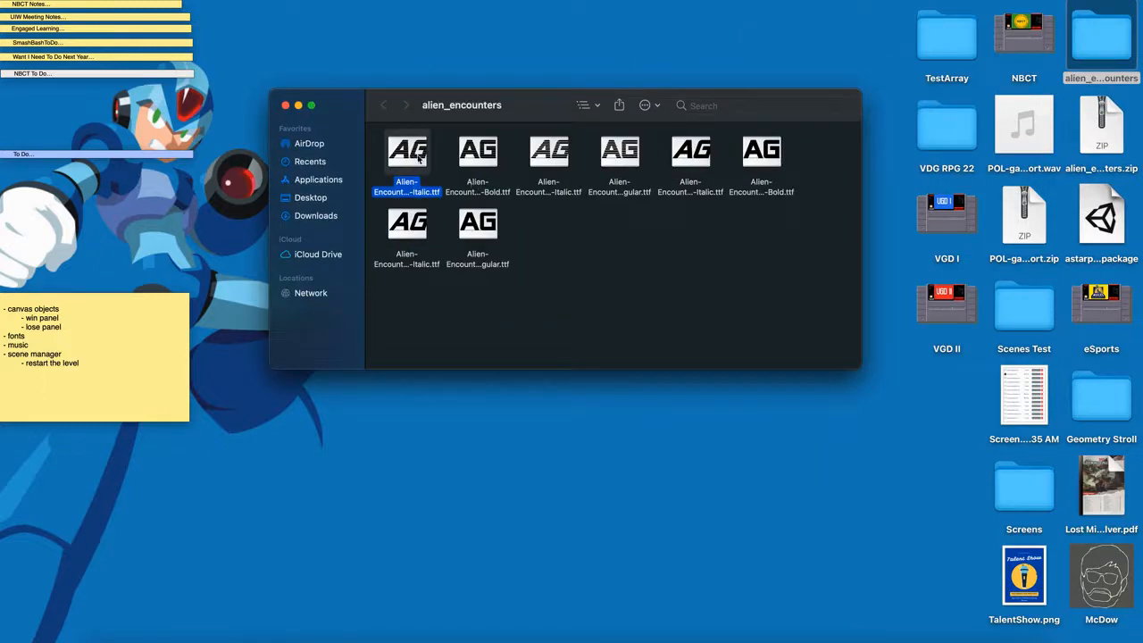
pyautogui.click(480, 184)
pyautogui.click(557, 184)
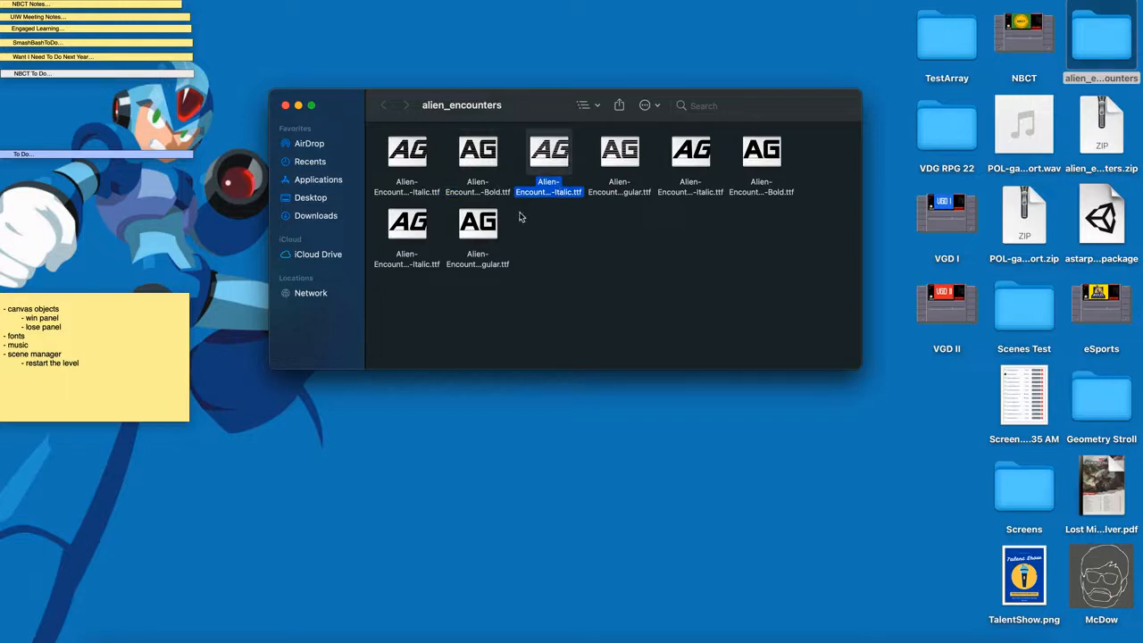
pyautogui.click(498, 234)
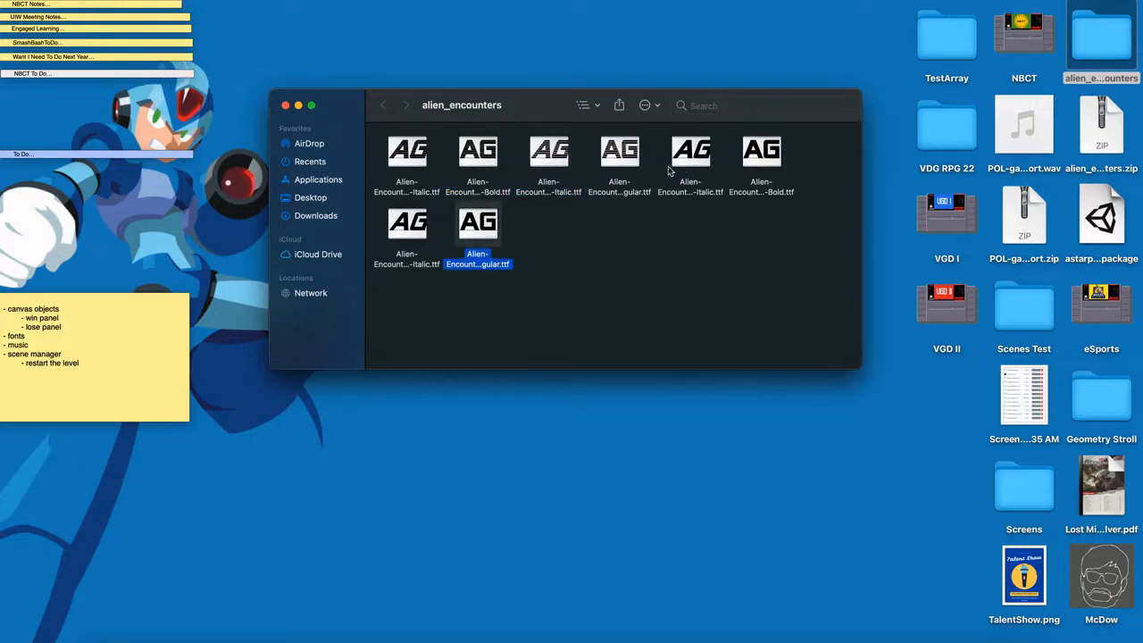
pyautogui.click(632, 165)
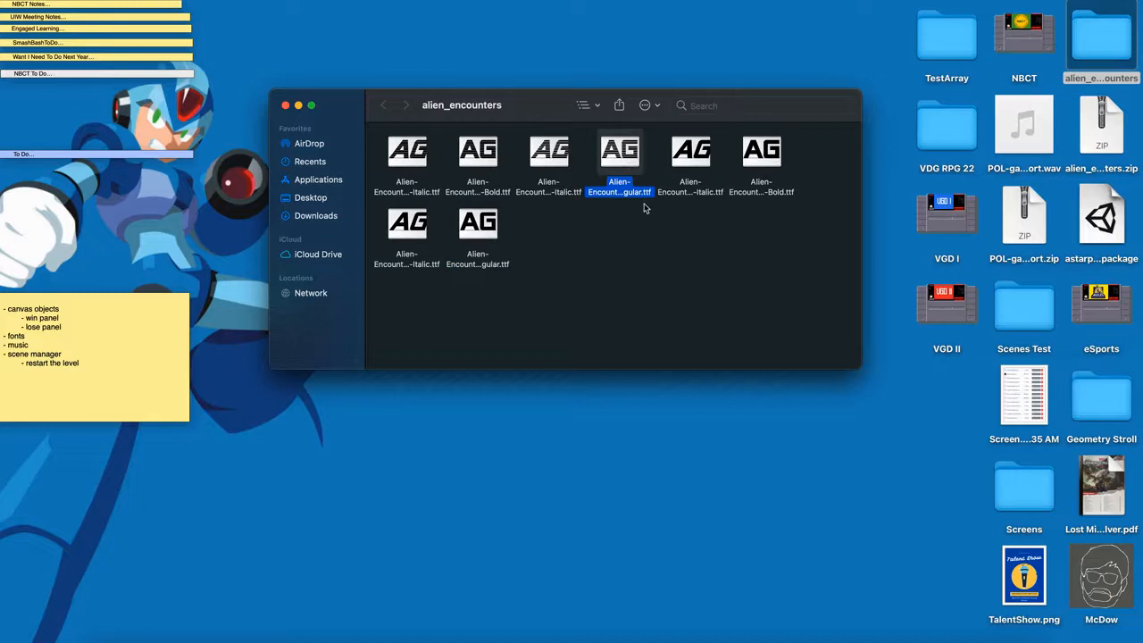
pyautogui.click(969, 640)
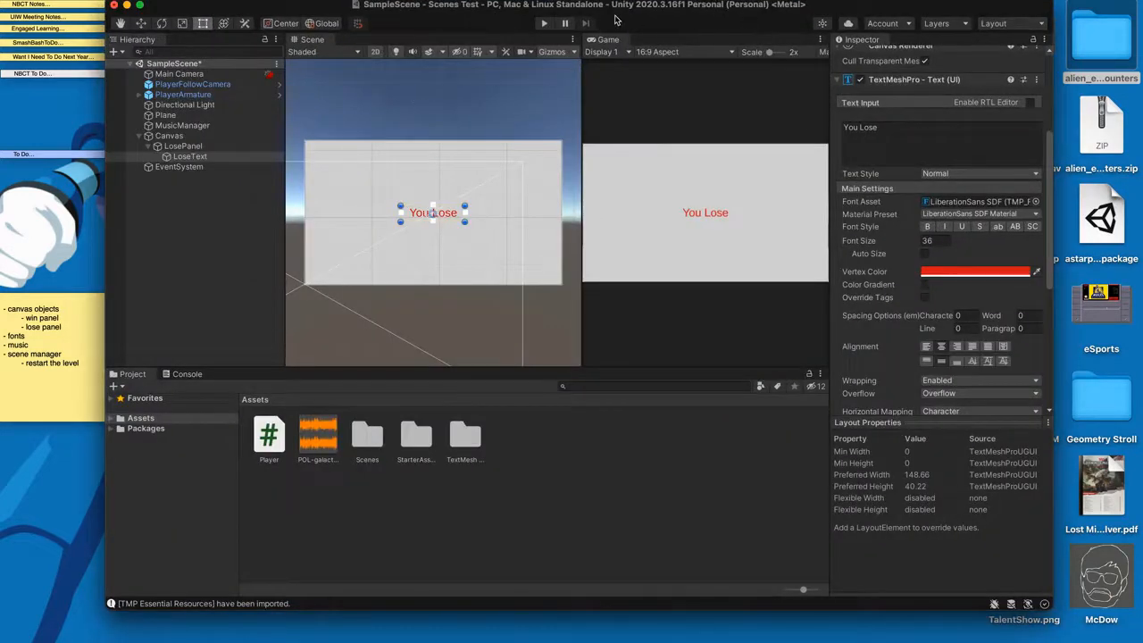
pyautogui.moveTo(496, 9); pyautogui.dragTo(116, 38)
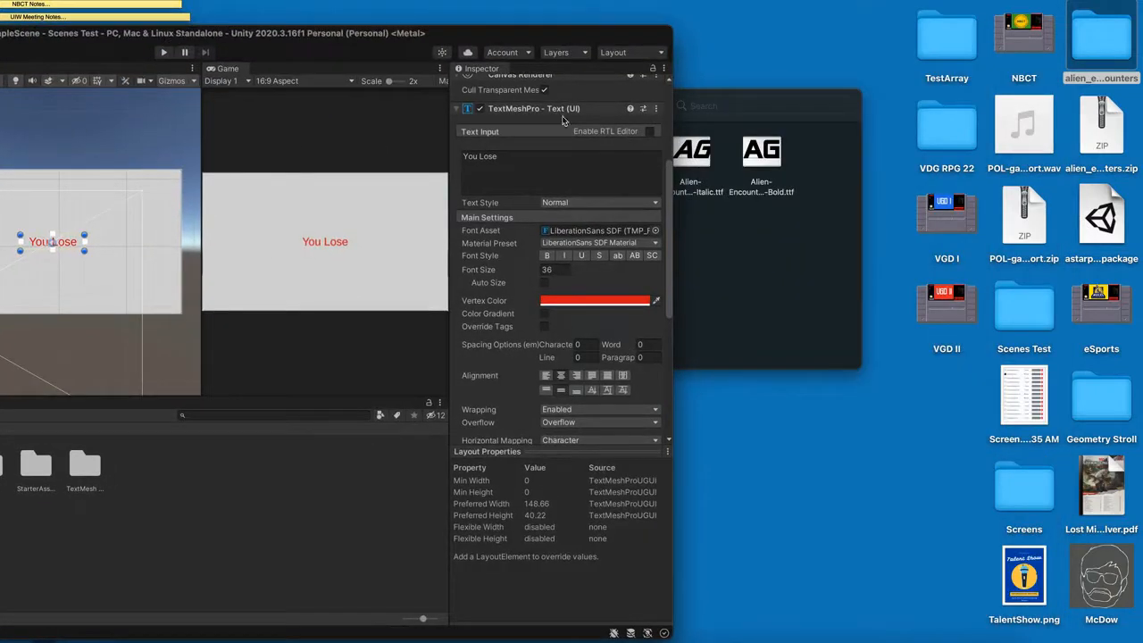
pyautogui.moveTo(692, 97); pyautogui.dragTo(868, 91)
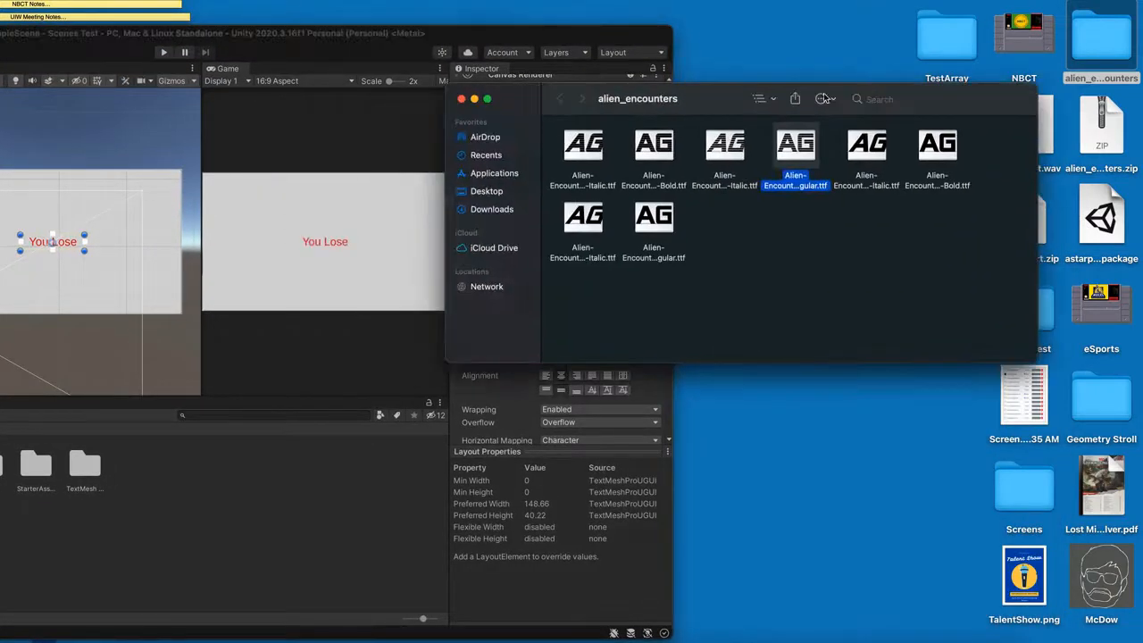
pyautogui.moveTo(804, 156); pyautogui.dragTo(166, 500)
pyautogui.moveTo(268, 33); pyautogui.dragTo(614, 22)
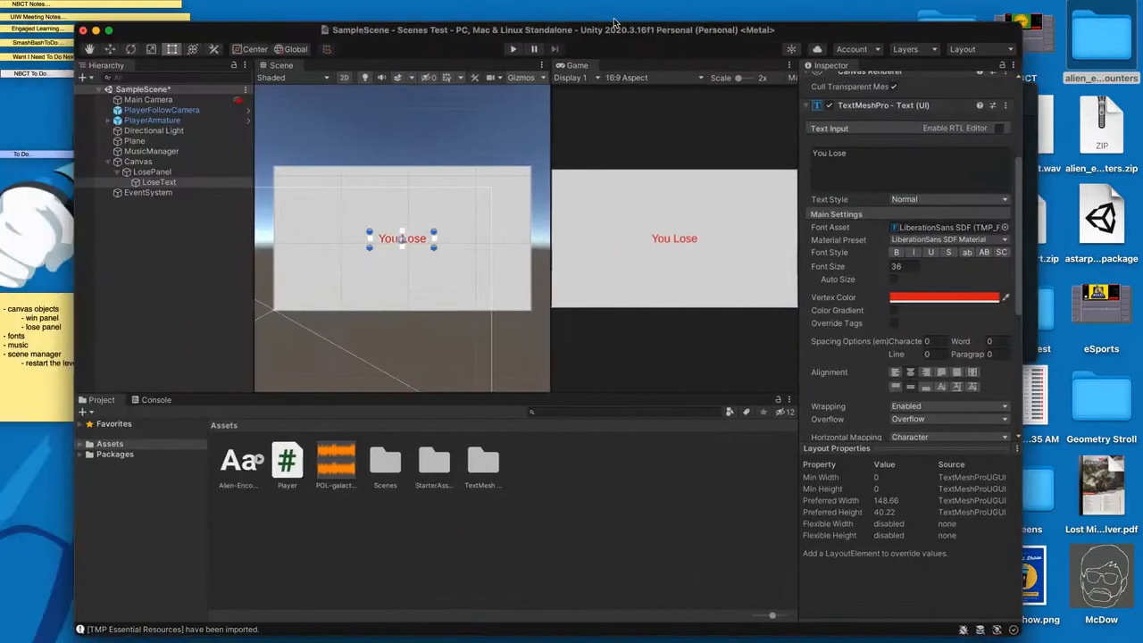
# Generate a font atlas in TextMeshPro's Font Asset Creator with Alien-Encounters-Regular as the source font file
pyautogui.click(241, 462)
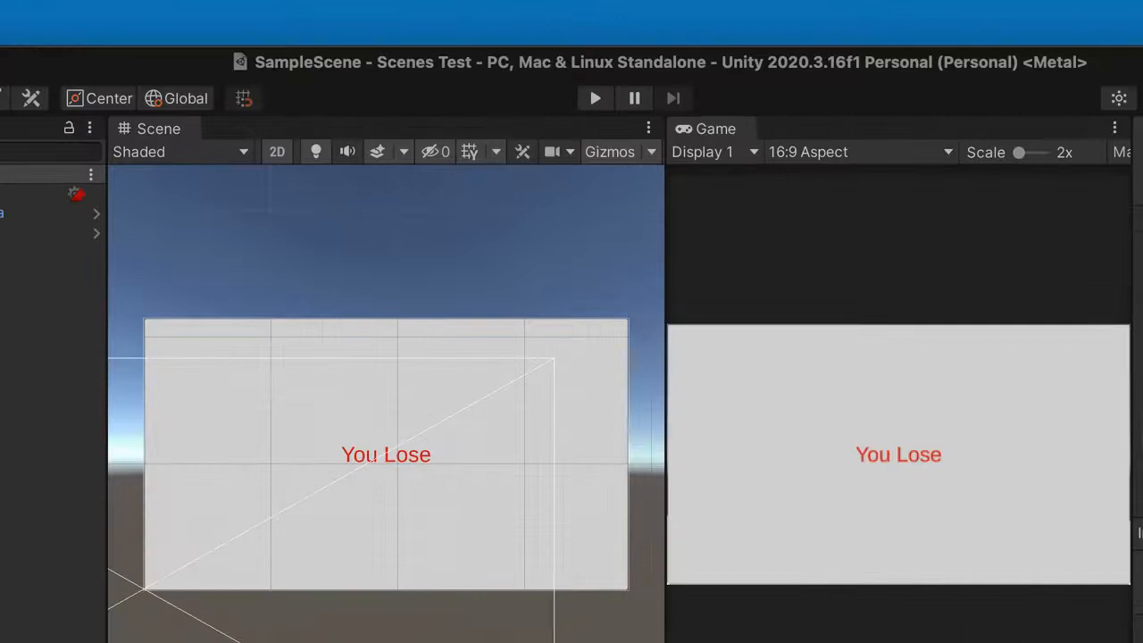
pyautogui.click(436, 0)
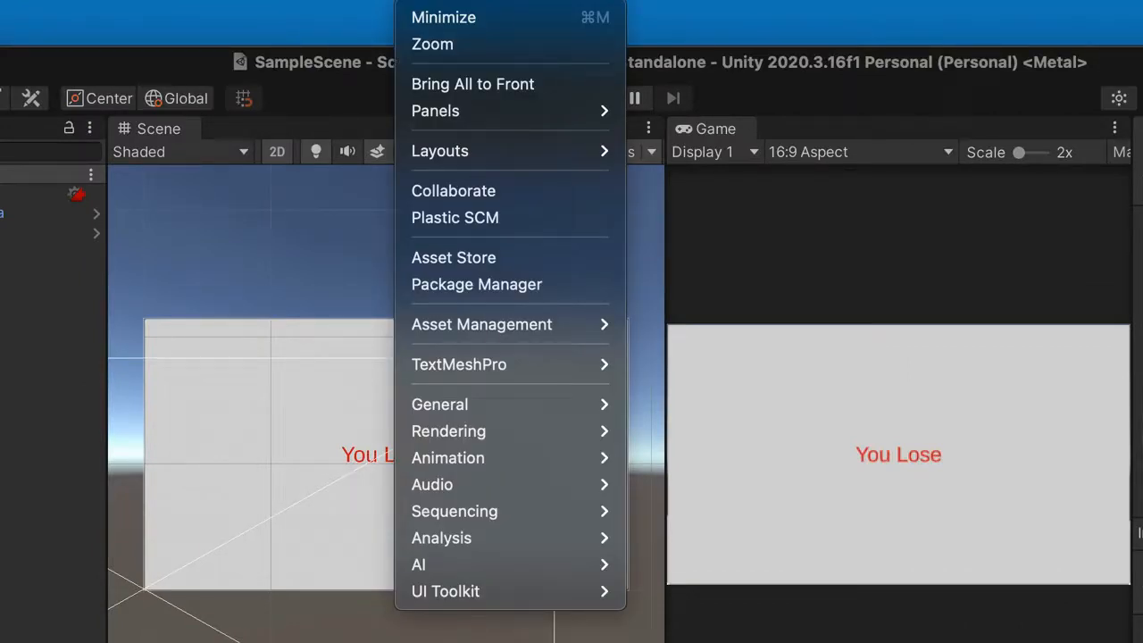
pyautogui.click(688, 366)
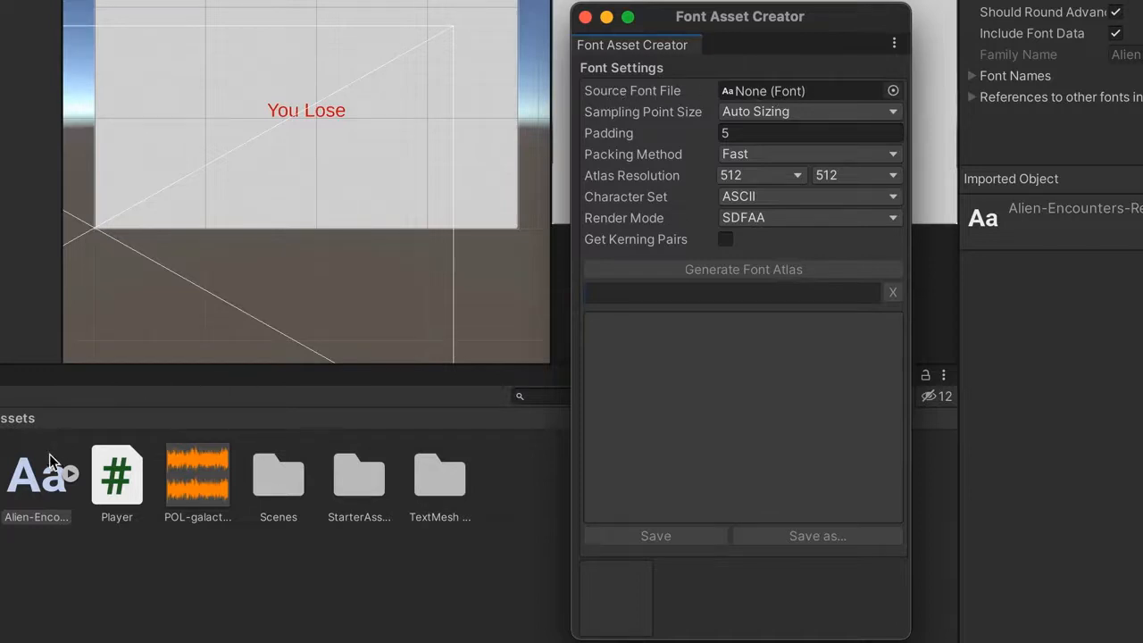
pyautogui.moveTo(565, 265); pyautogui.dragTo(801, 85)
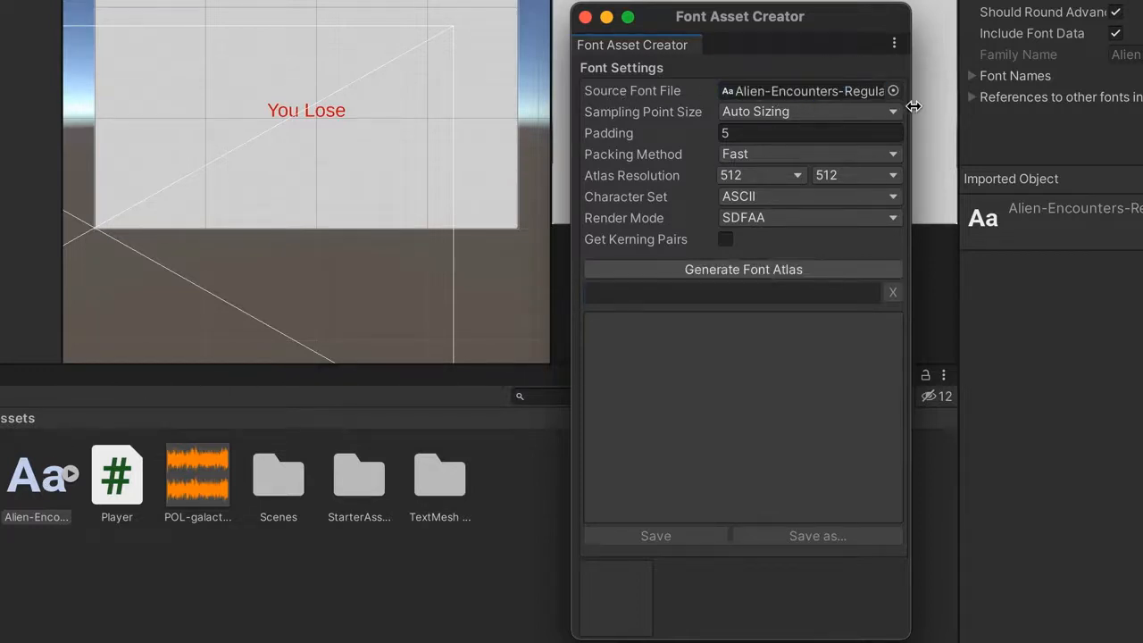
pyautogui.click(734, 270)
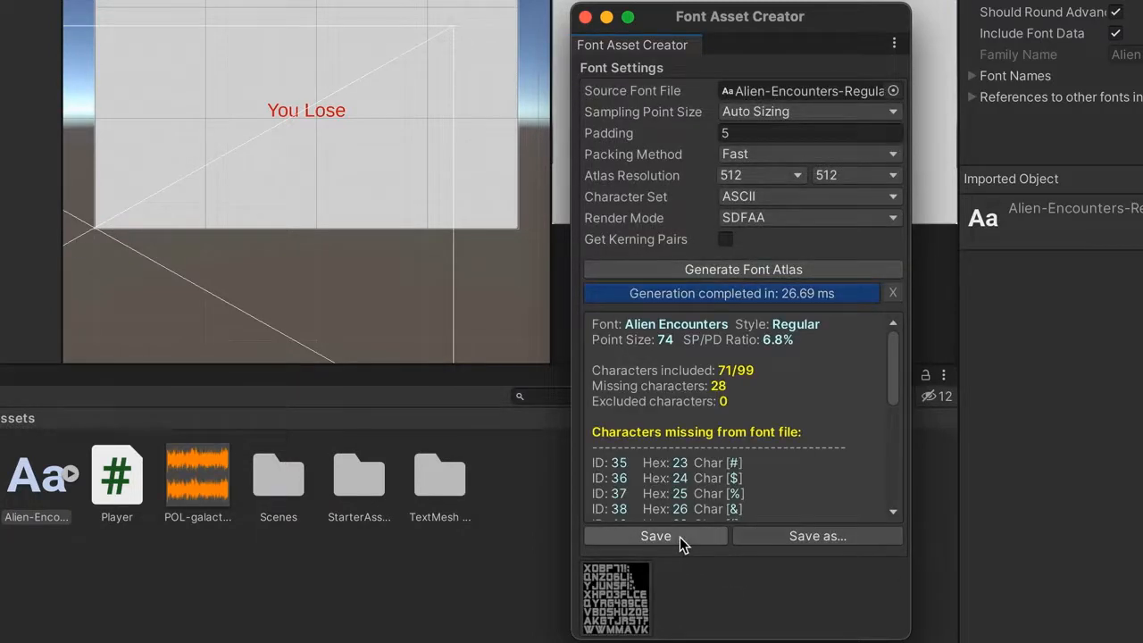
# Save the generated font asset as Alien-Encounters-Regular SDF in the Assets folder and close the Font Asset Creator
pyautogui.click(679, 538)
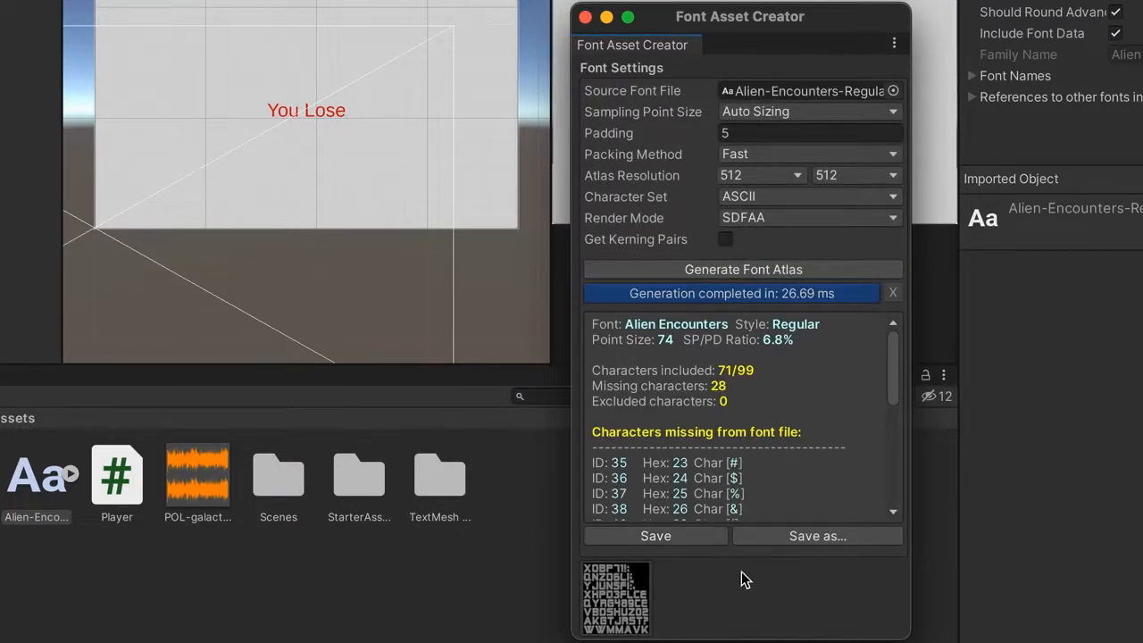
pyautogui.click(676, 538)
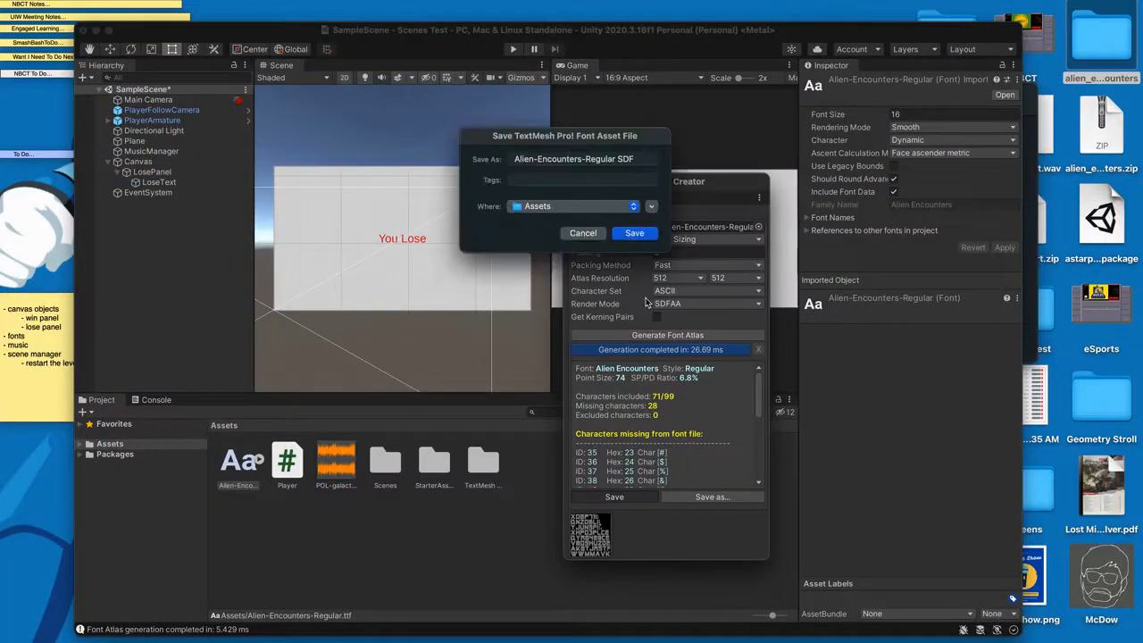
pyautogui.click(652, 208)
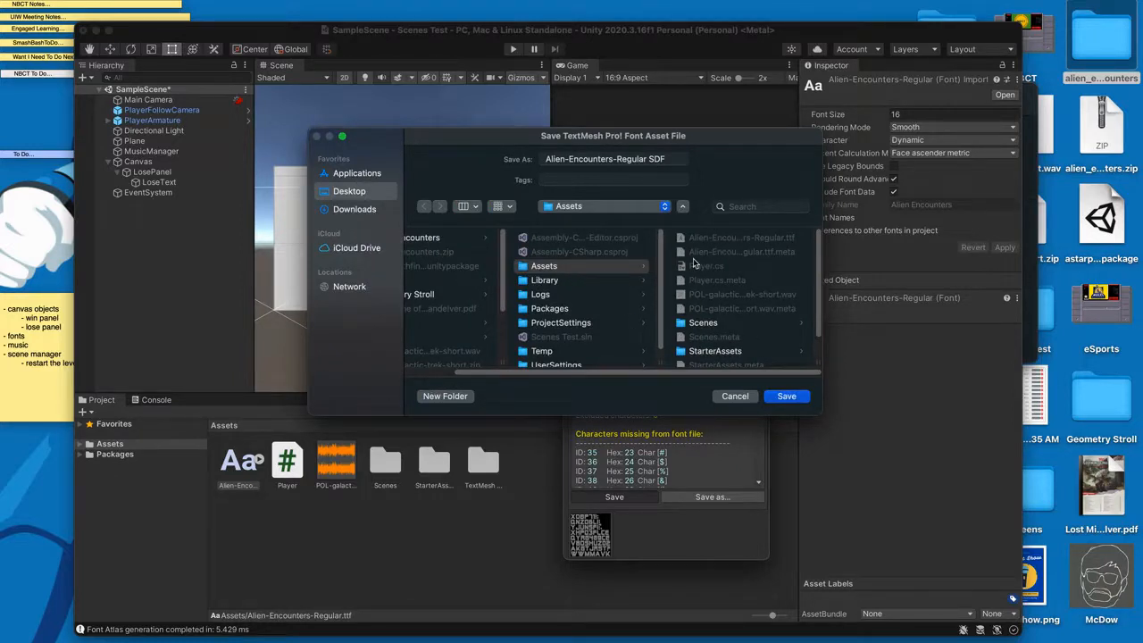
pyautogui.click(791, 396)
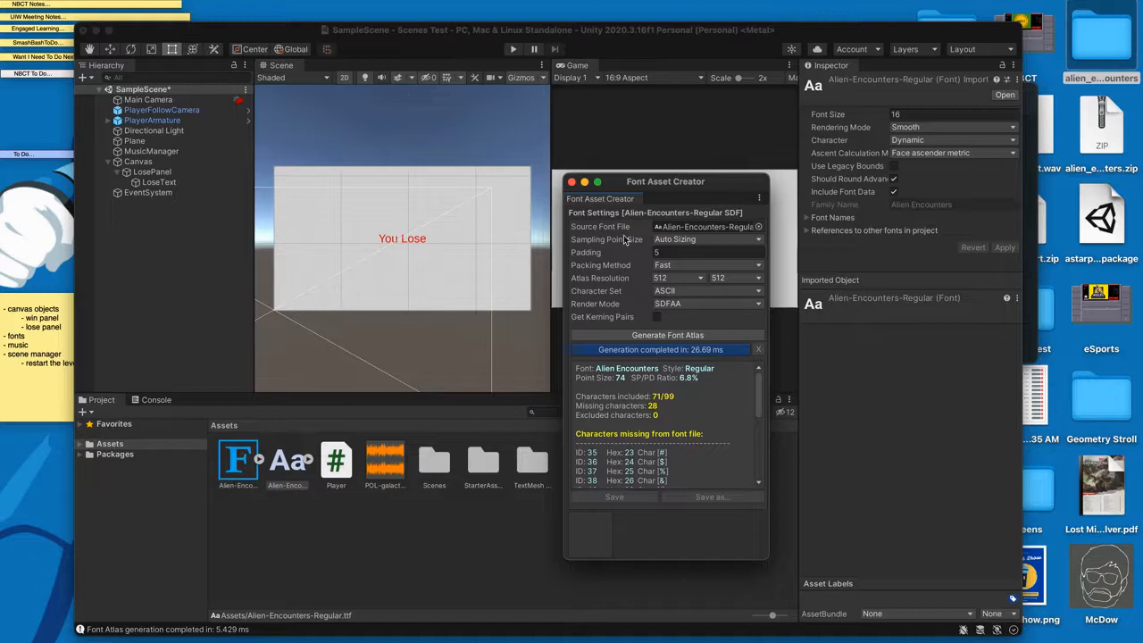
pyautogui.click(572, 181)
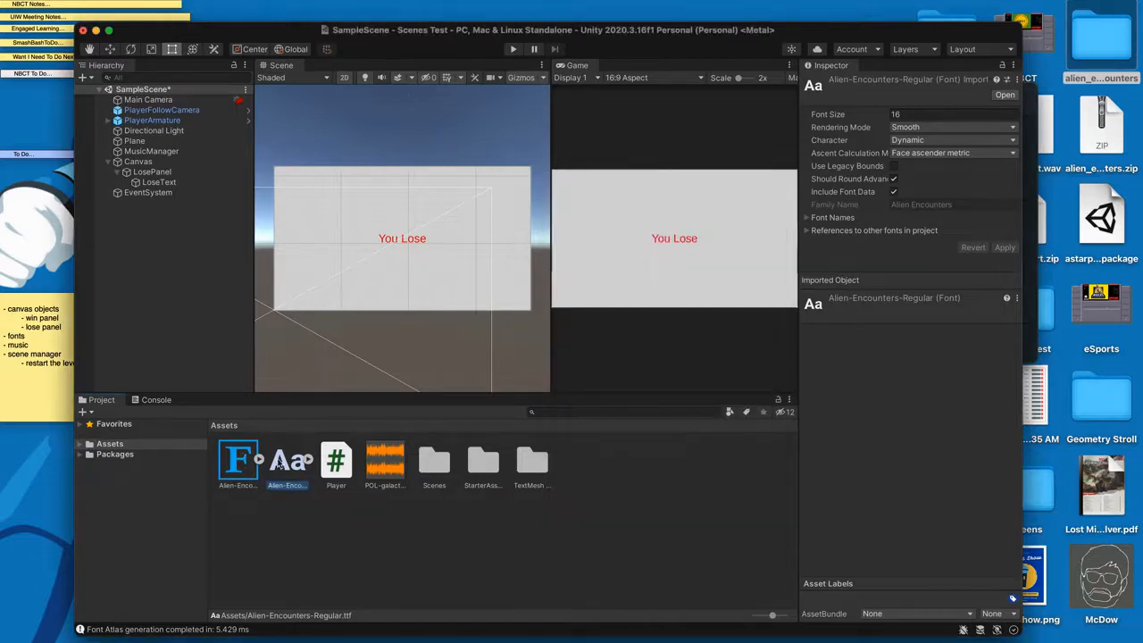
# Assign the Alien-Encounters-Regular SDF font asset to the LoseText object
pyautogui.click(148, 182)
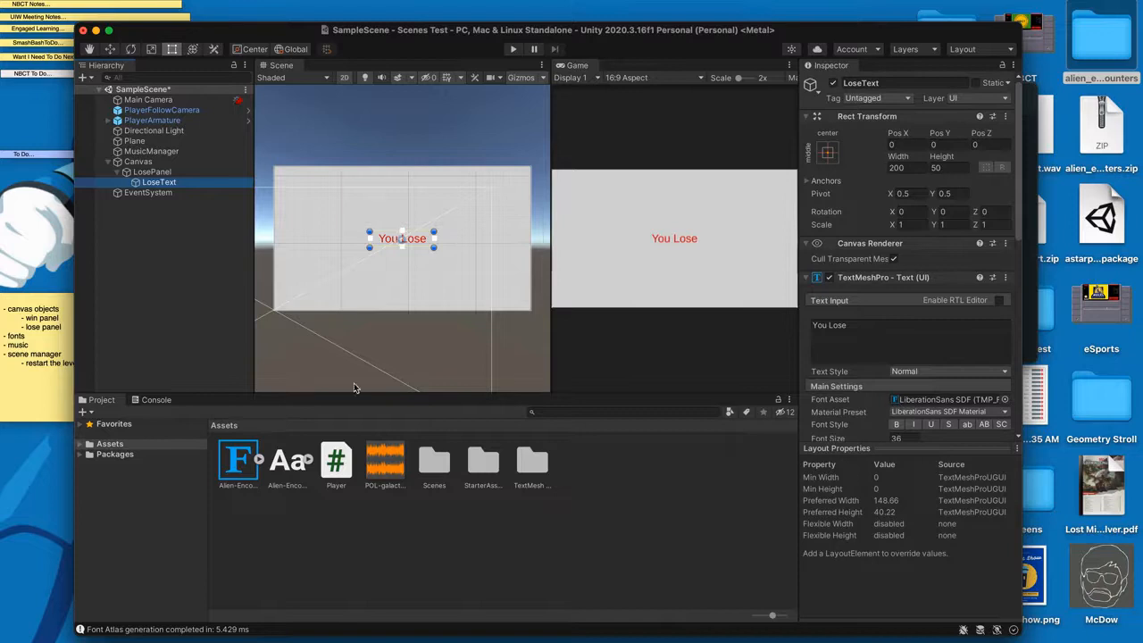
pyautogui.moveTo(239, 457); pyautogui.dragTo(904, 360)
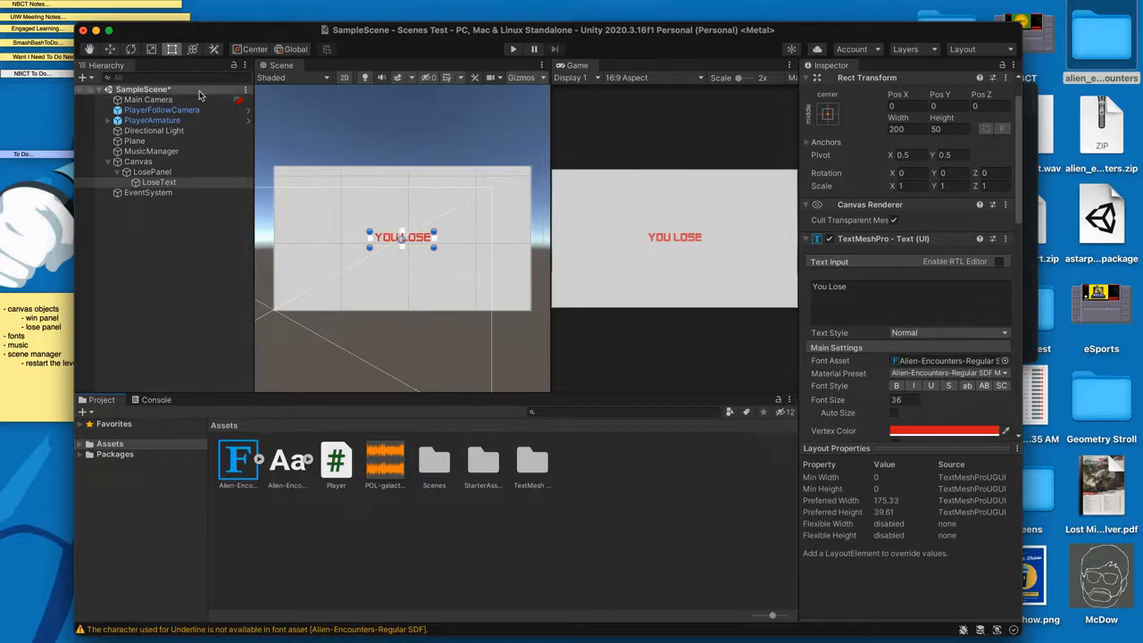
# Add a TextMeshPro button as a child of LosePanel and name it Restart
pyautogui.click(153, 172)
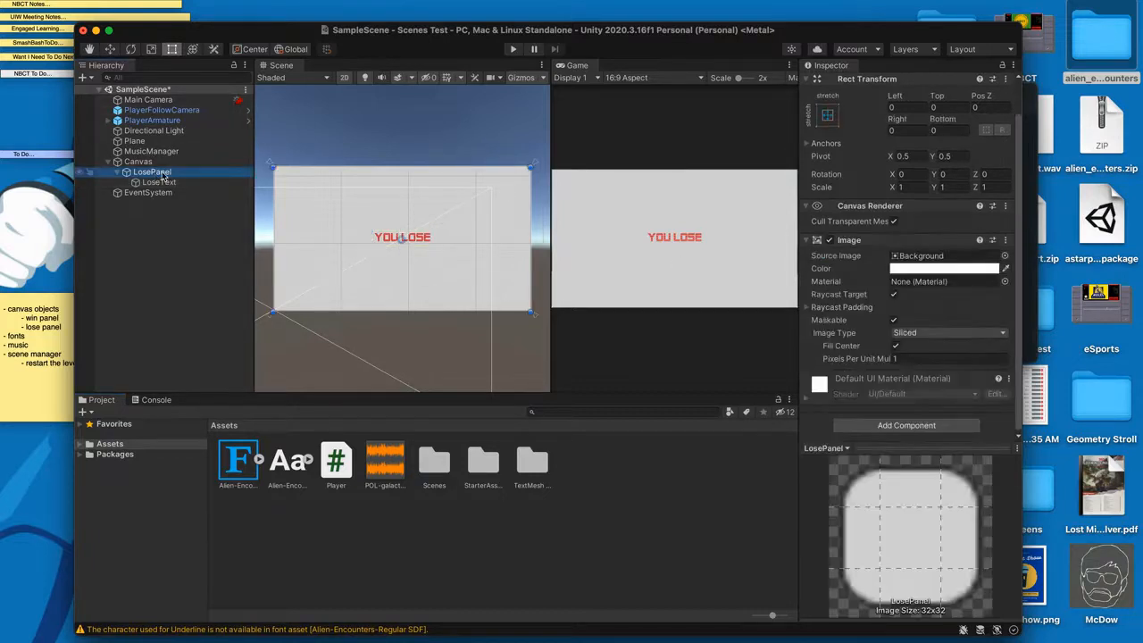
pyautogui.rightClick(163, 176)
pyautogui.moveTo(214, 434)
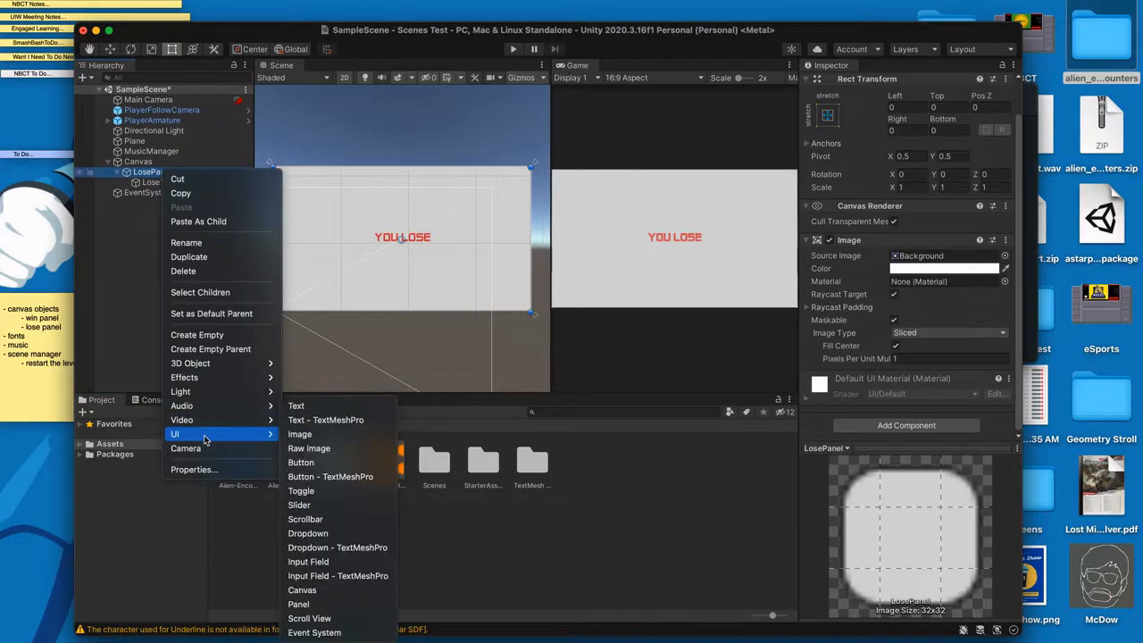
pyautogui.click(310, 477)
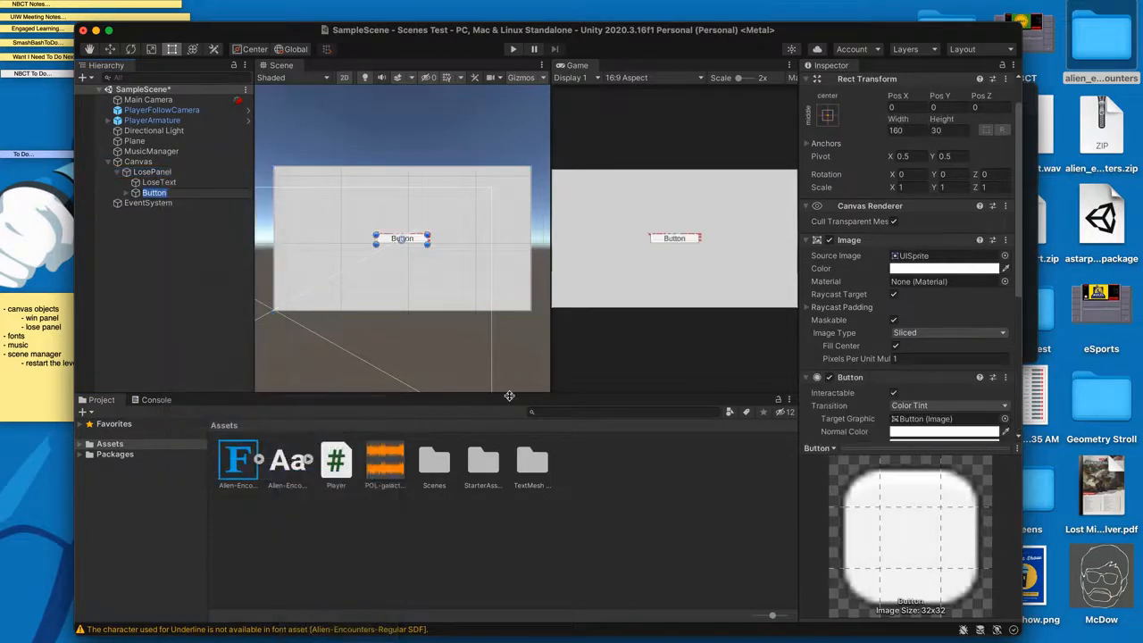
pyautogui.scroll(-3, 845, 332)
pyautogui.scroll(-3, 846, 334)
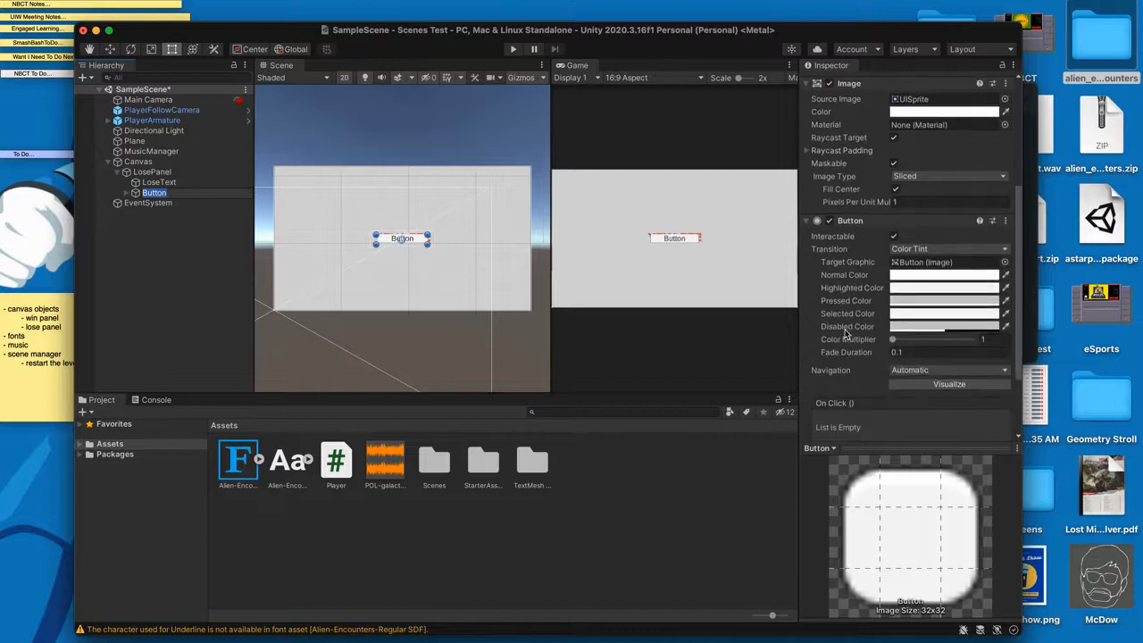
pyautogui.scroll(8, 844, 338)
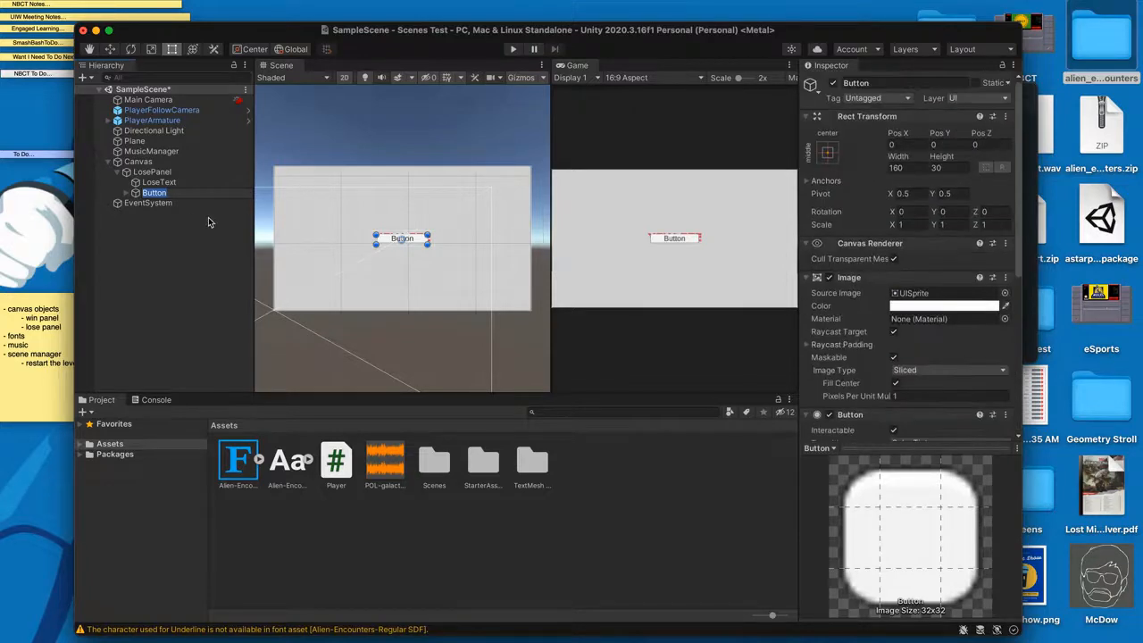
pyautogui.write('Restart')
pyautogui.press('Return')
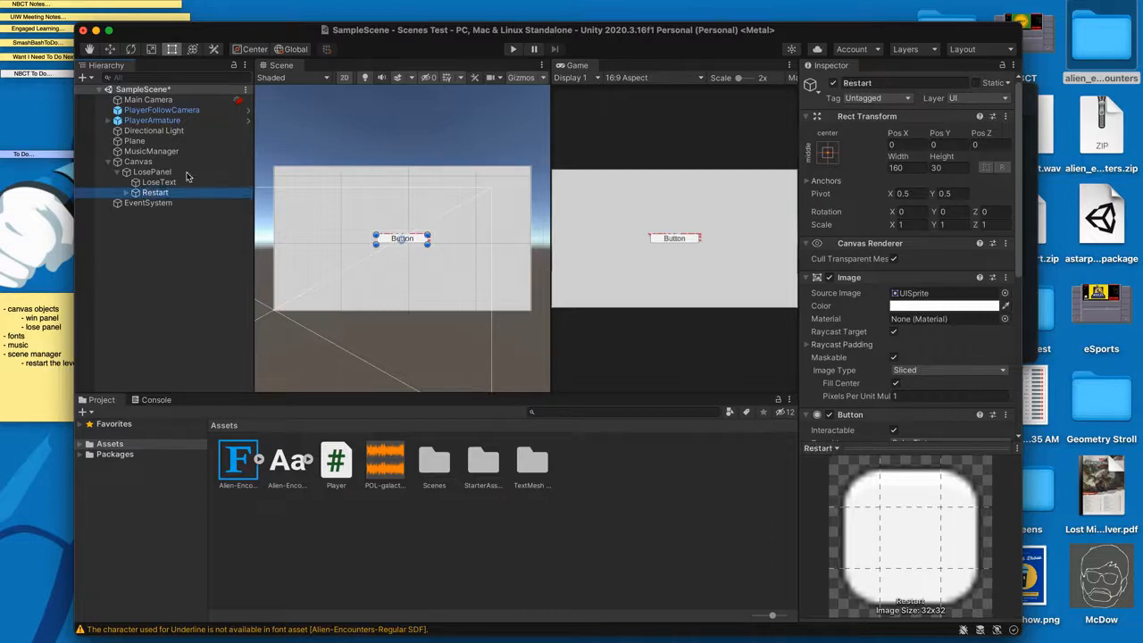
# Anchor the Restart button to the panel's bottom centre and place it below the You Lose text, at about Pos Y 97
pyautogui.click(109, 48)
pyautogui.moveTo(406, 200); pyautogui.dragTo(403, 228)
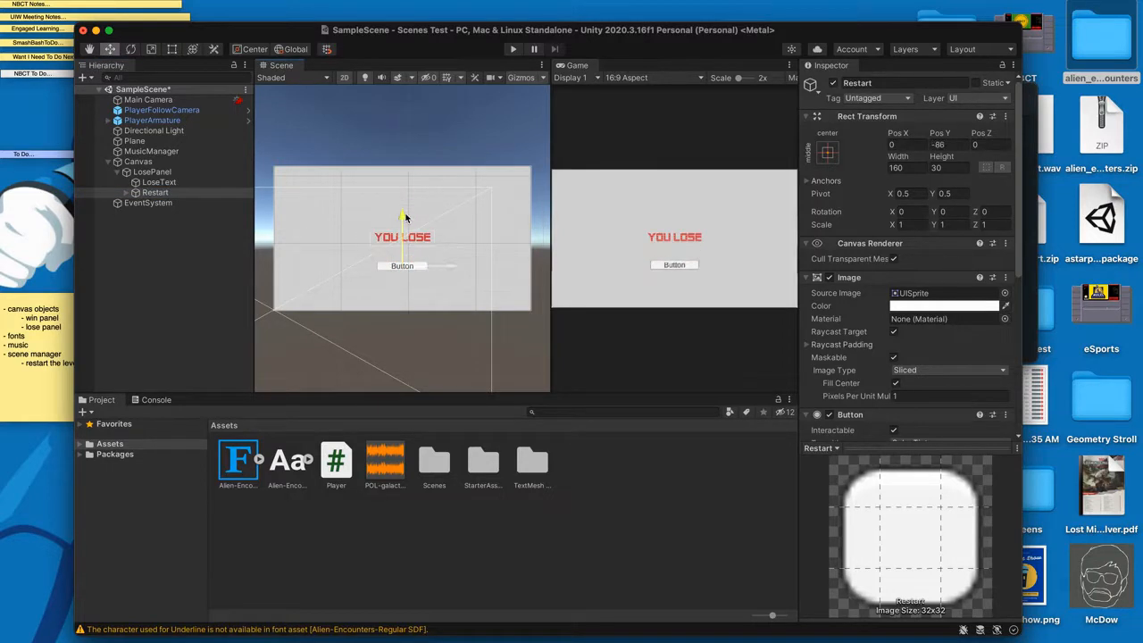
pyautogui.click(828, 152)
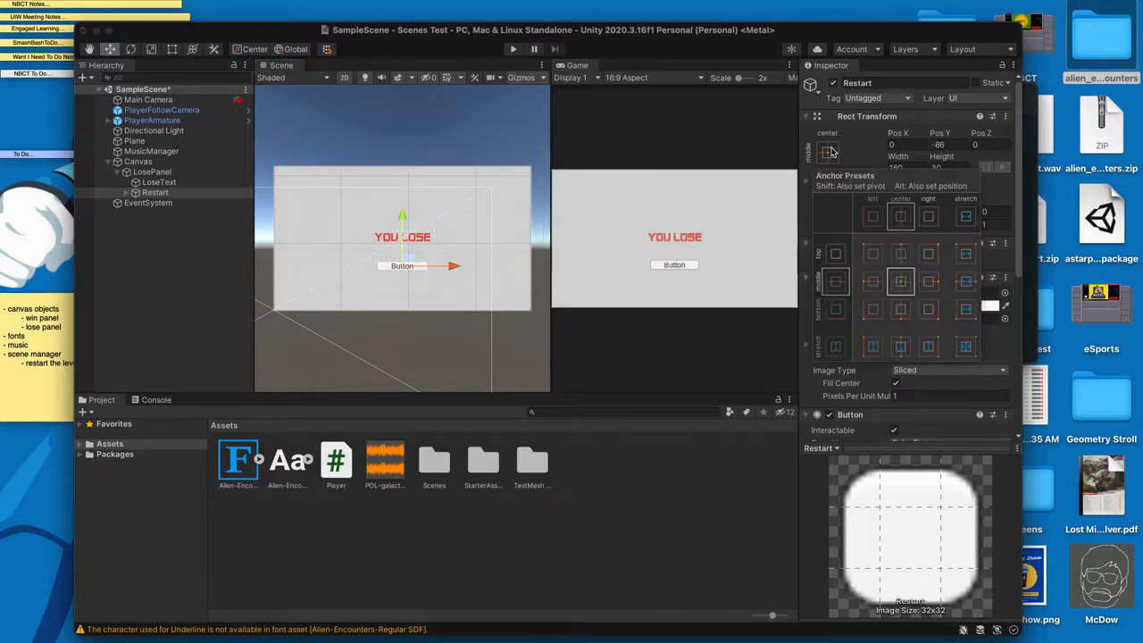
pyautogui.keyDown('alt'); pyautogui.click(900, 309); pyautogui.keyUp('alt')
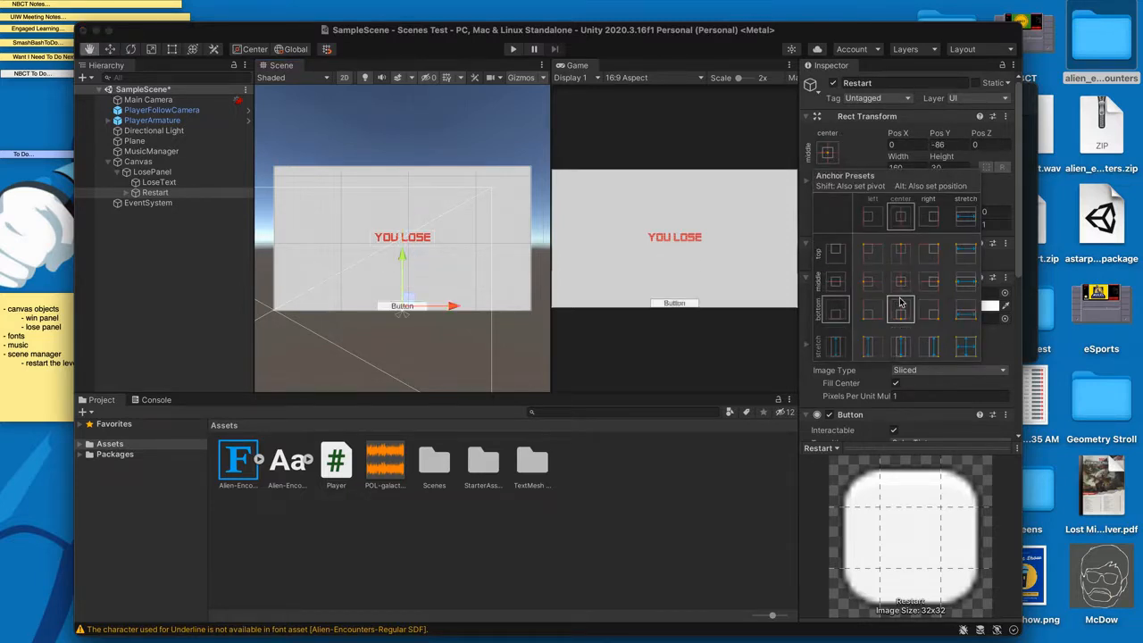
pyautogui.moveTo(399, 269); pyautogui.dragTo(403, 234)
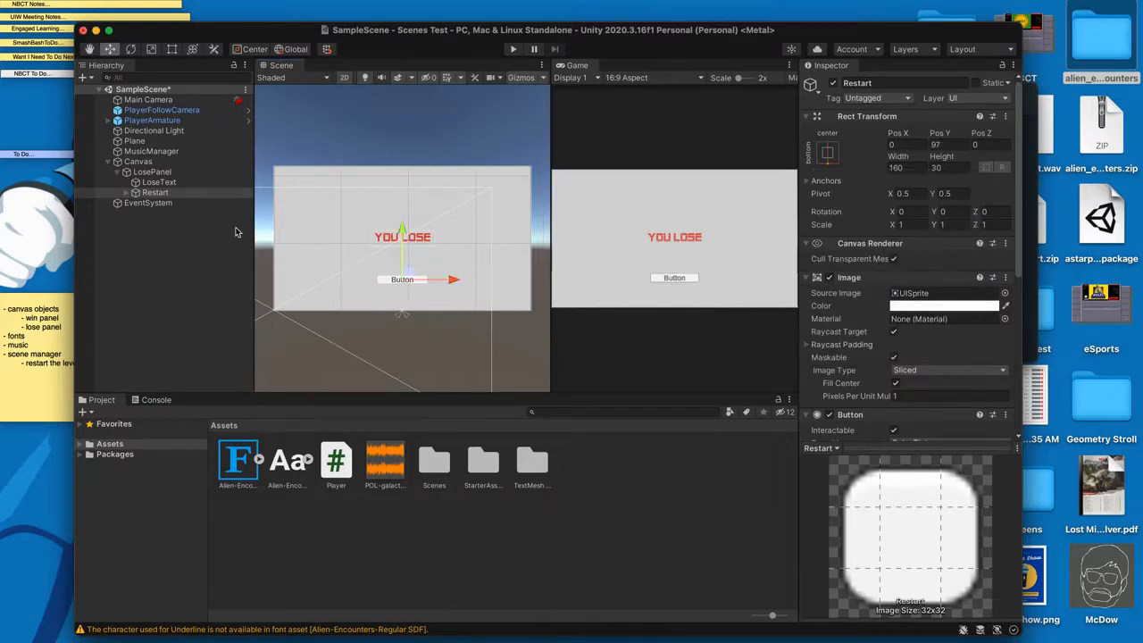
# Change the Restart button's label to "Restart" and give it the Alien-Encounters-Regular SDF font asset
pyautogui.click(125, 195)
pyautogui.click(125, 193)
pyautogui.doubleClick(161, 203)
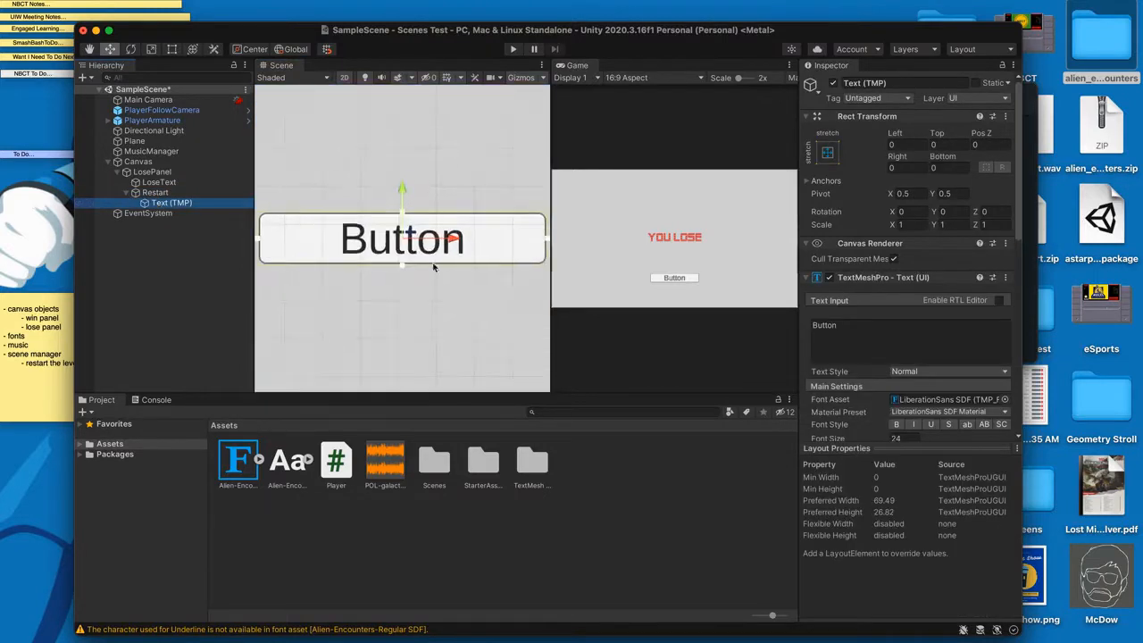
pyautogui.scroll(-5, 892, 344)
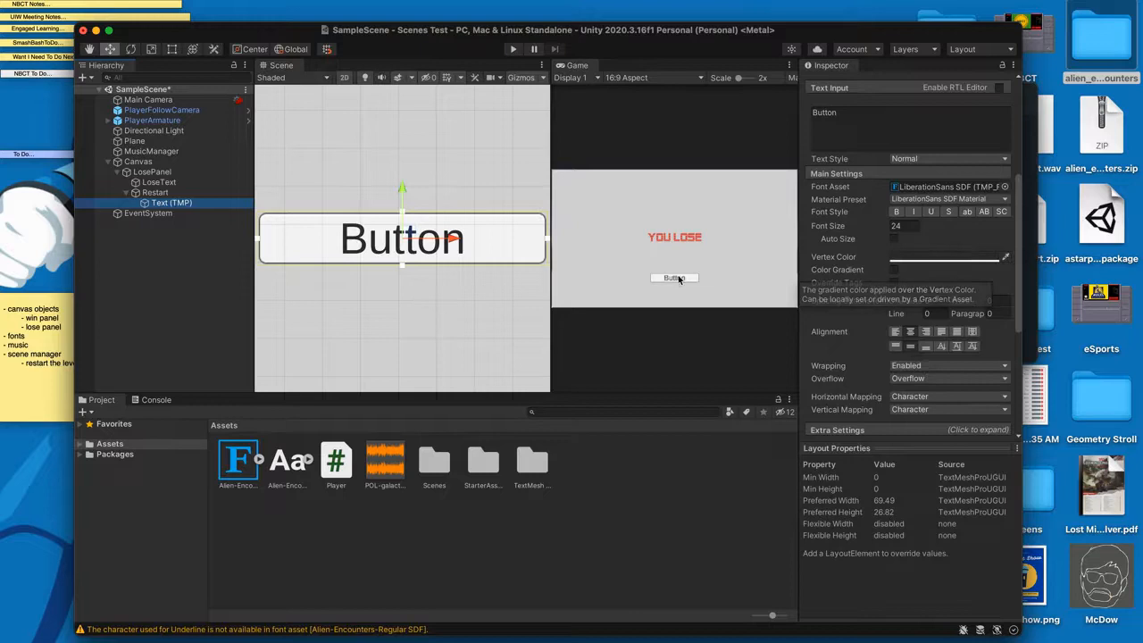
pyautogui.scroll(2, 906, 170)
pyautogui.moveTo(848, 156); pyautogui.dragTo(801, 153)
pyautogui.write('Res')
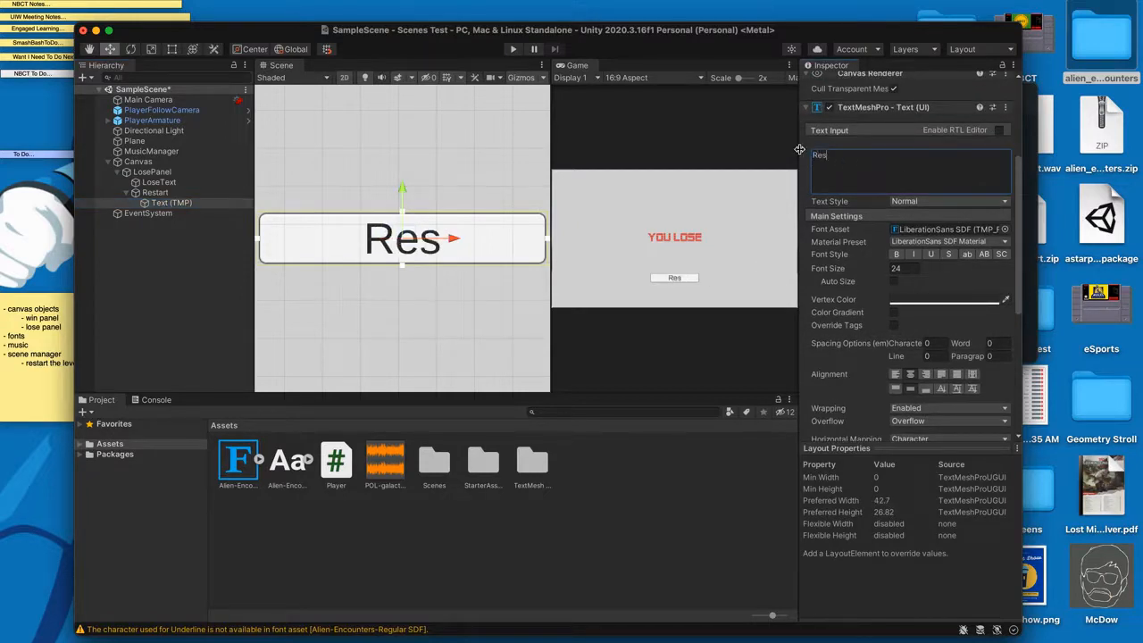
pyautogui.write('tart')
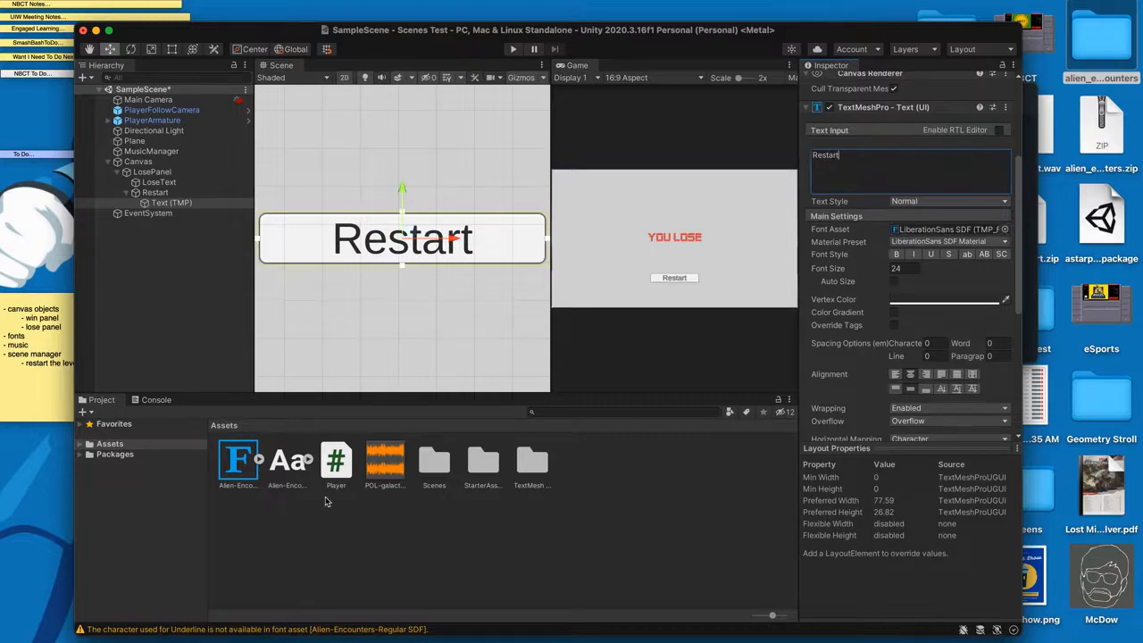
pyautogui.moveTo(239, 467); pyautogui.dragTo(938, 229)
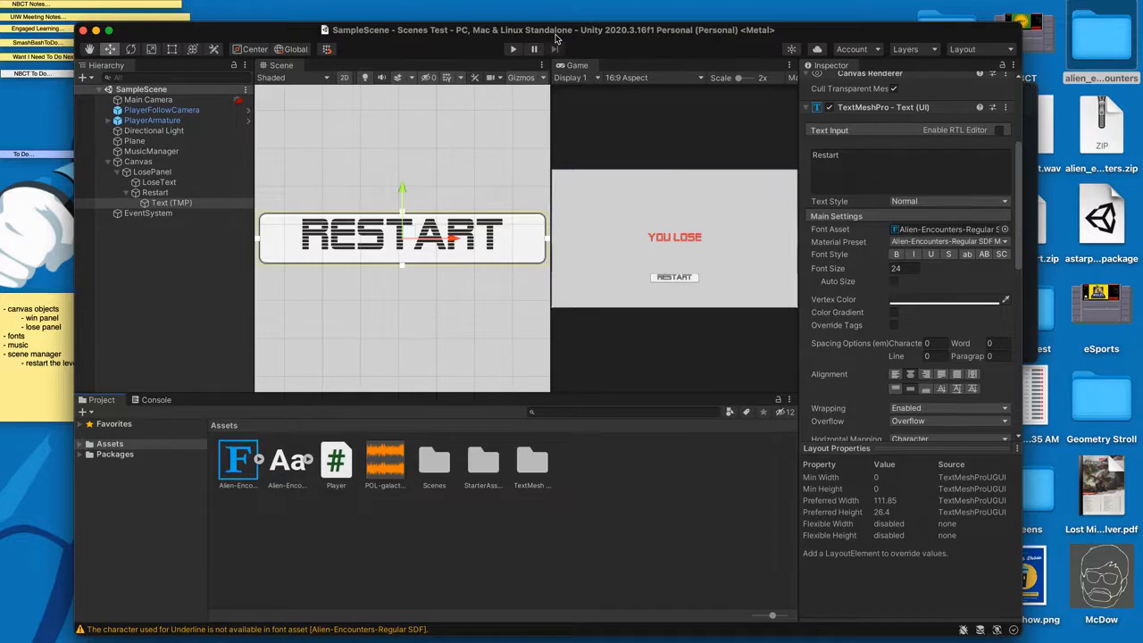
# Deactivate the LosePanel object so the whole panel is hidden in the scene
pyautogui.click(151, 171)
pyautogui.scroll(2, 843, 103)
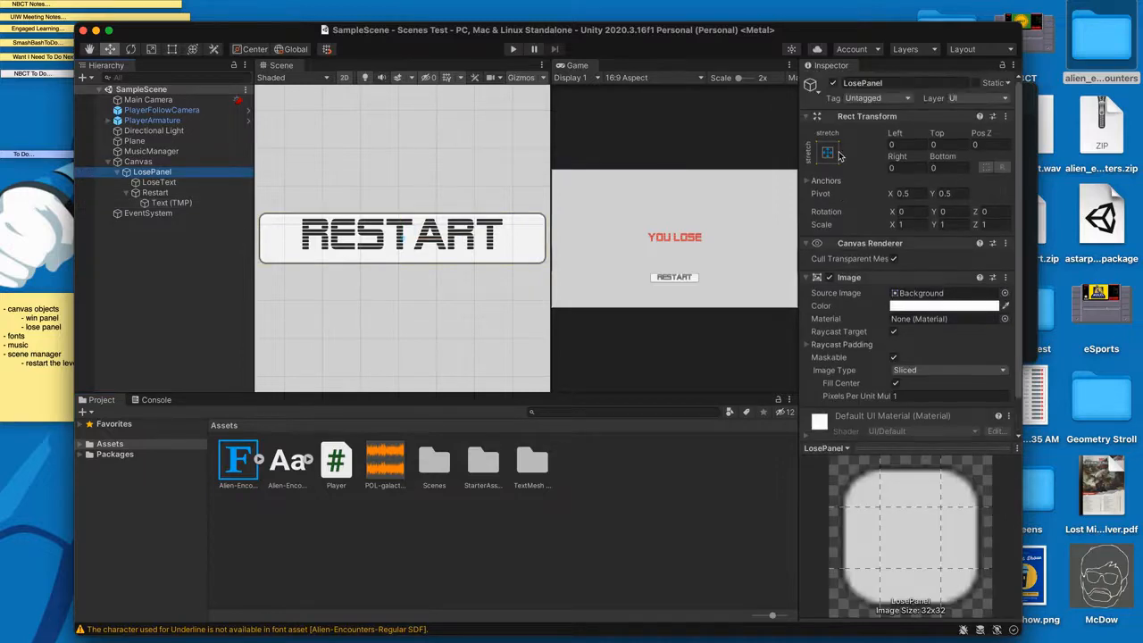
pyautogui.click(834, 84)
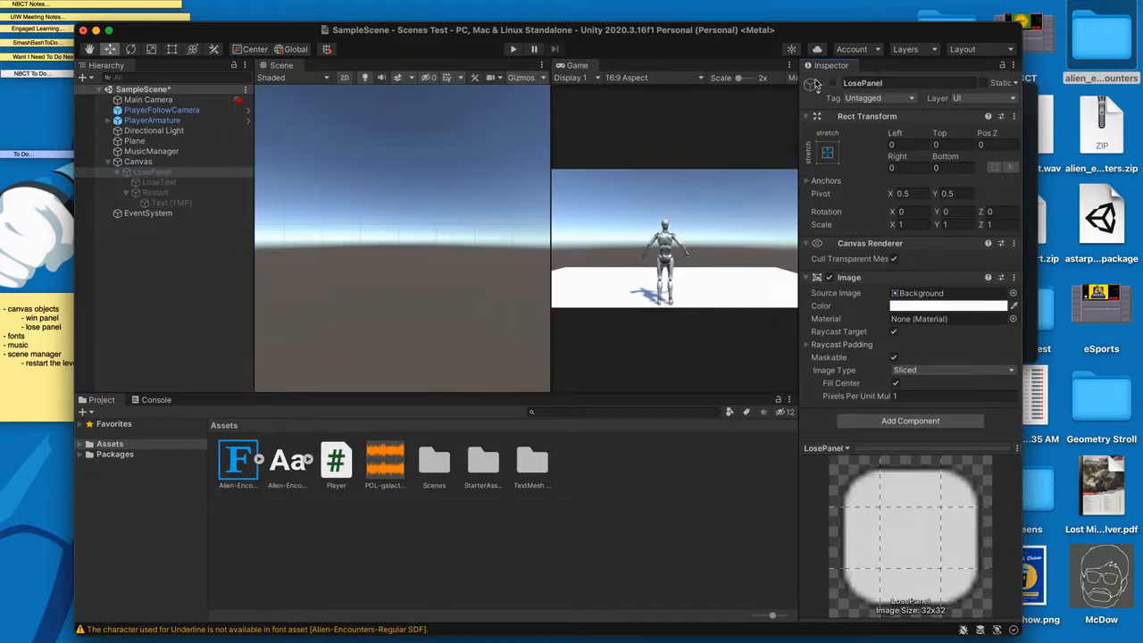
# Create a C# script named SceneScript in the Assets folder
pyautogui.click(85, 413)
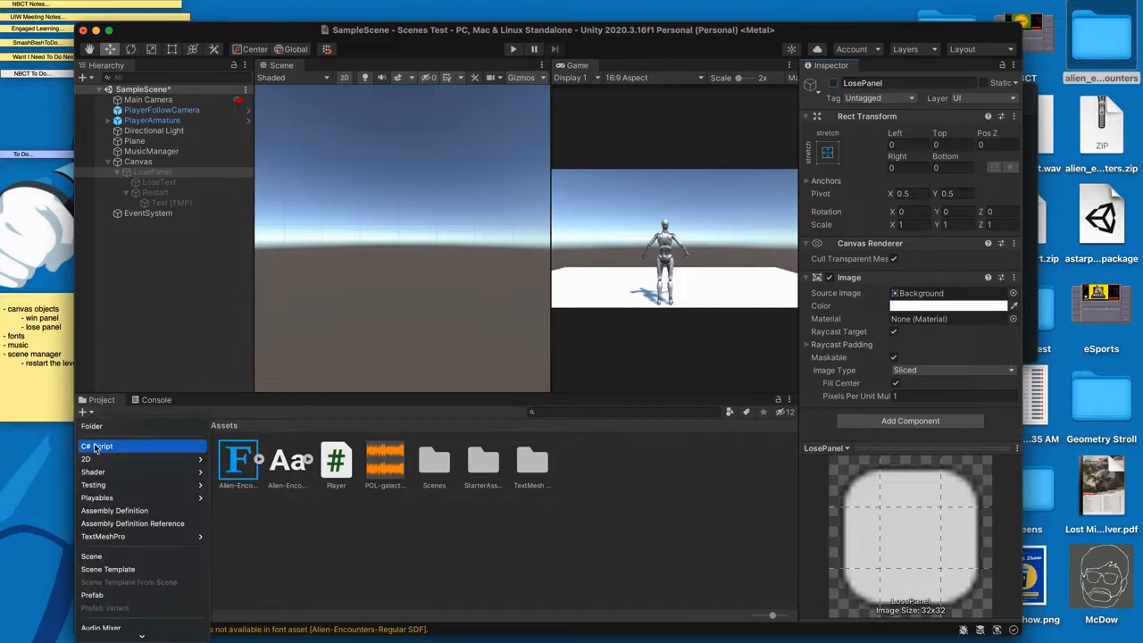
pyautogui.click(96, 445)
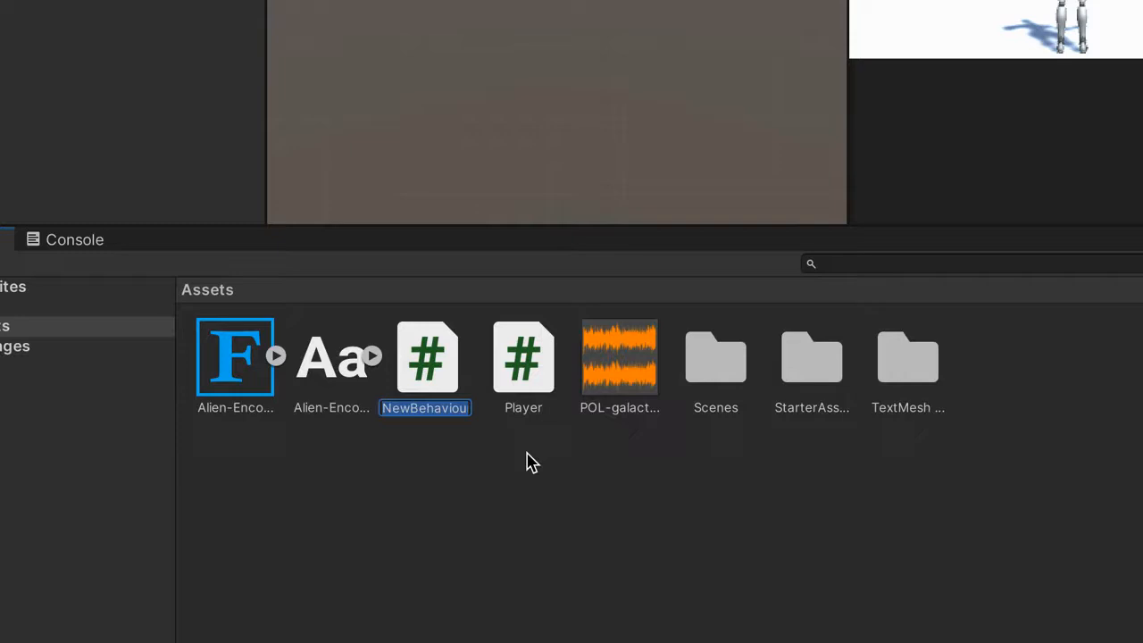
pyautogui.write('Scne')
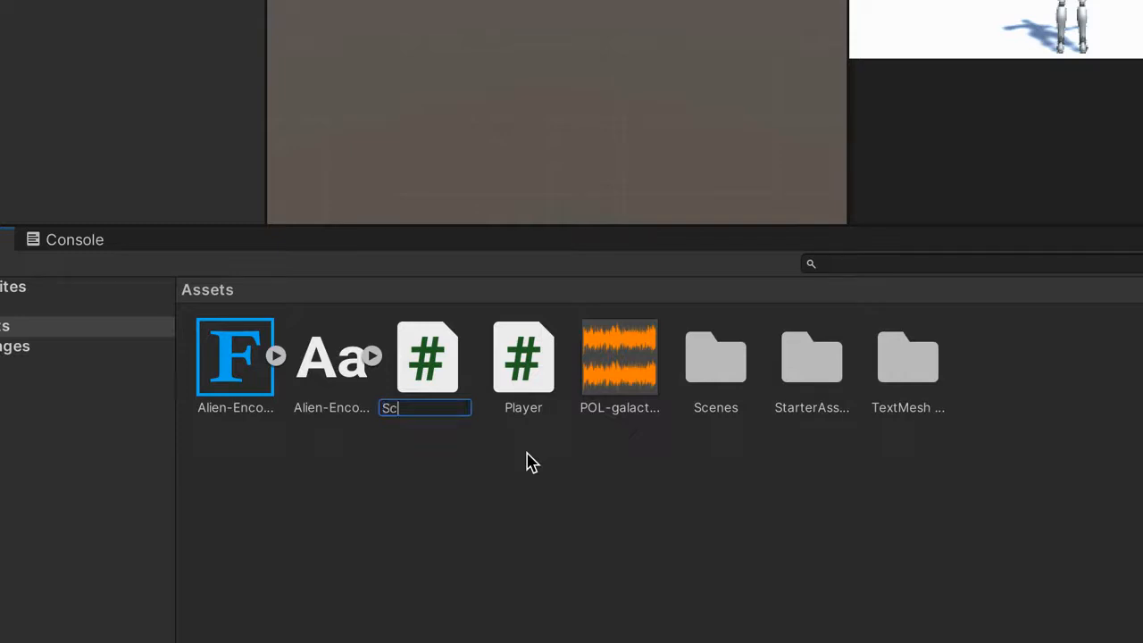
pyautogui.press('BackSpace')
pyautogui.press('BackSpace')
pyautogui.write('eneScript')
pyautogui.press('Return')
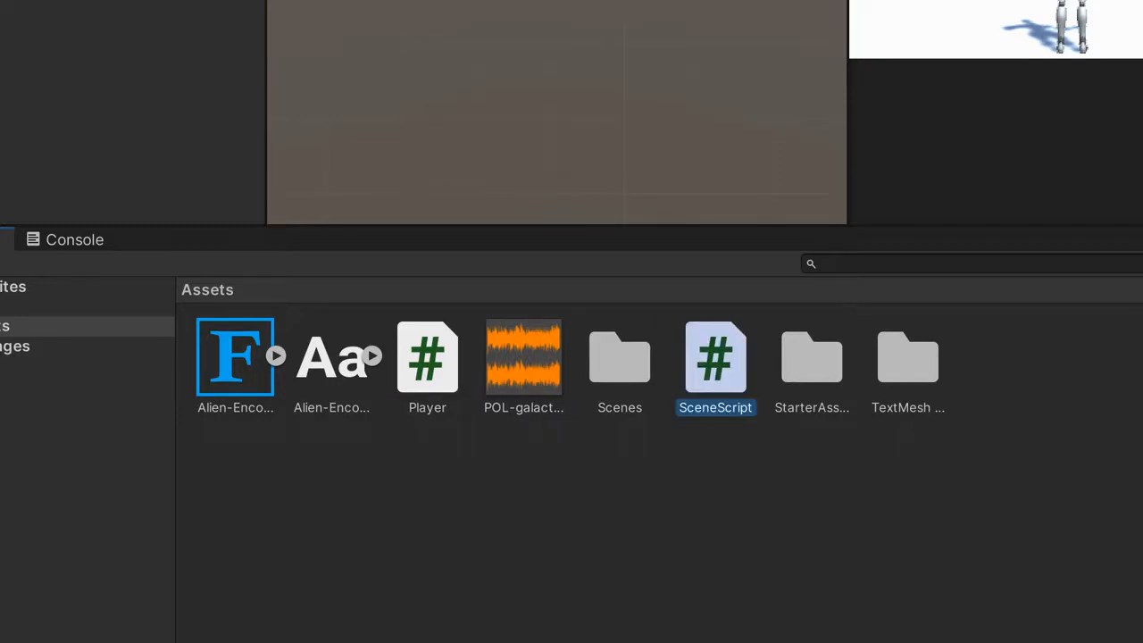
# Add the directive "using UnityEngine.SceneManagement;" below the existing using lines in SceneScript.cs
pyautogui.keyDown('ctrl'); pyautogui.scroll(4, 957, 415); pyautogui.keyUp('ctrl')
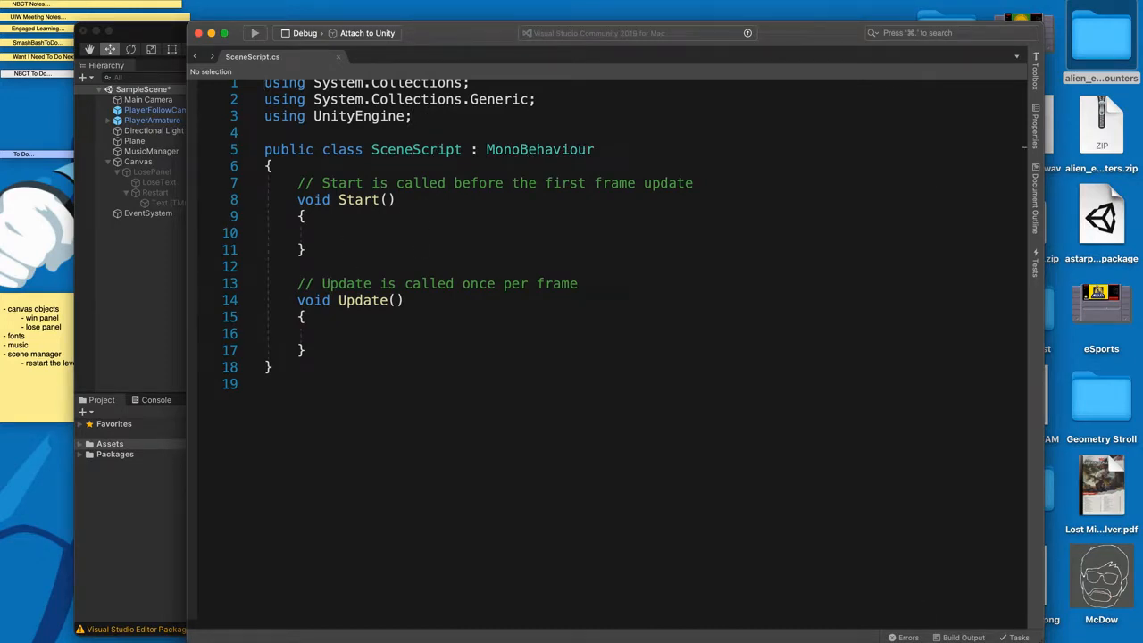
pyautogui.press('Return')
pyautogui.write('using Uni')
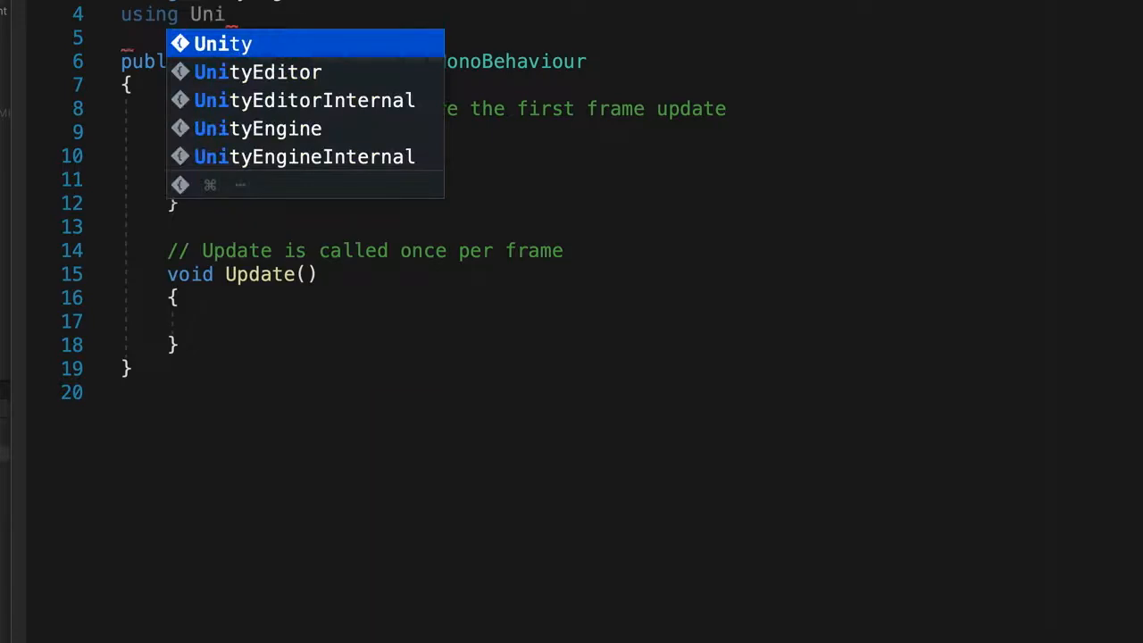
pyautogui.press('Down')
pyautogui.press('Down')
pyautogui.press('Down')
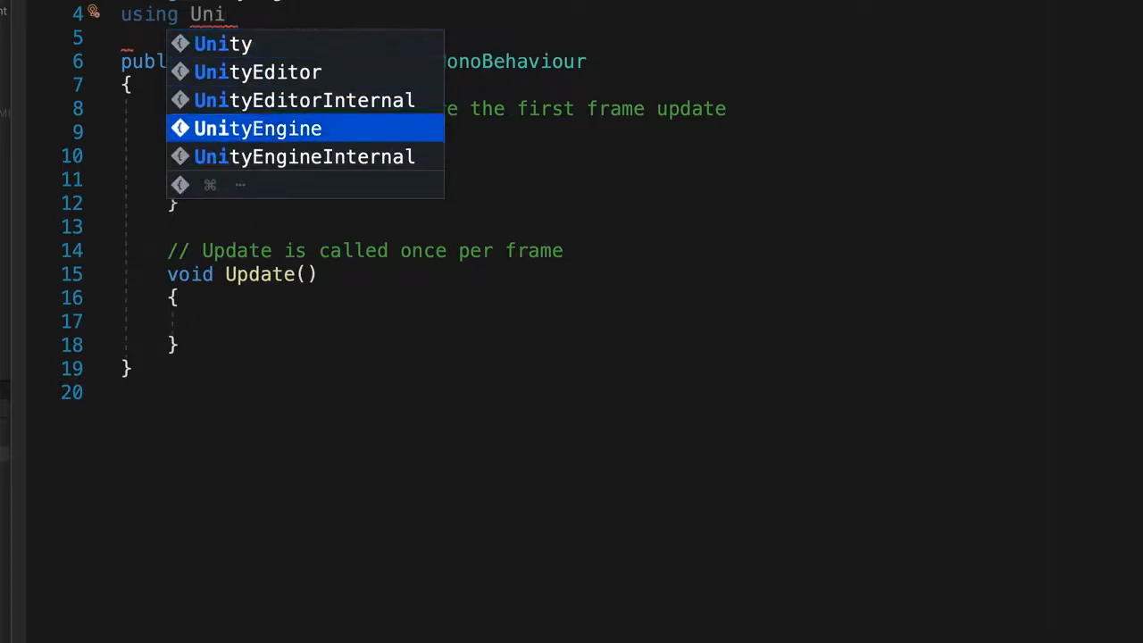
pyautogui.press('Return')
pyautogui.write('.')
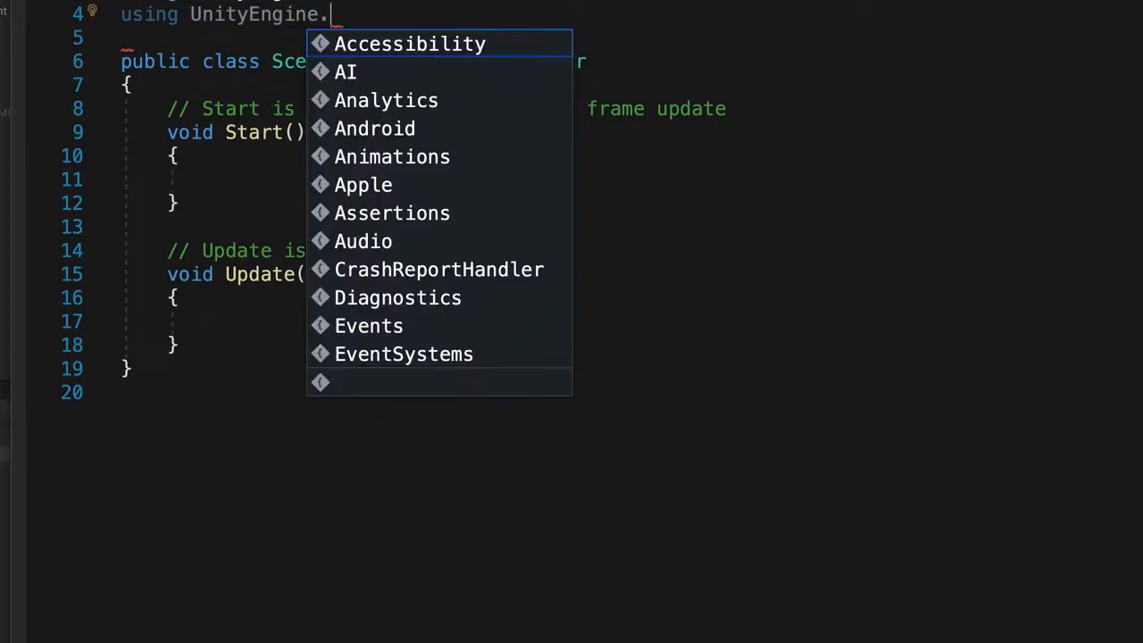
pyautogui.write('Sce')
pyautogui.press('Return')
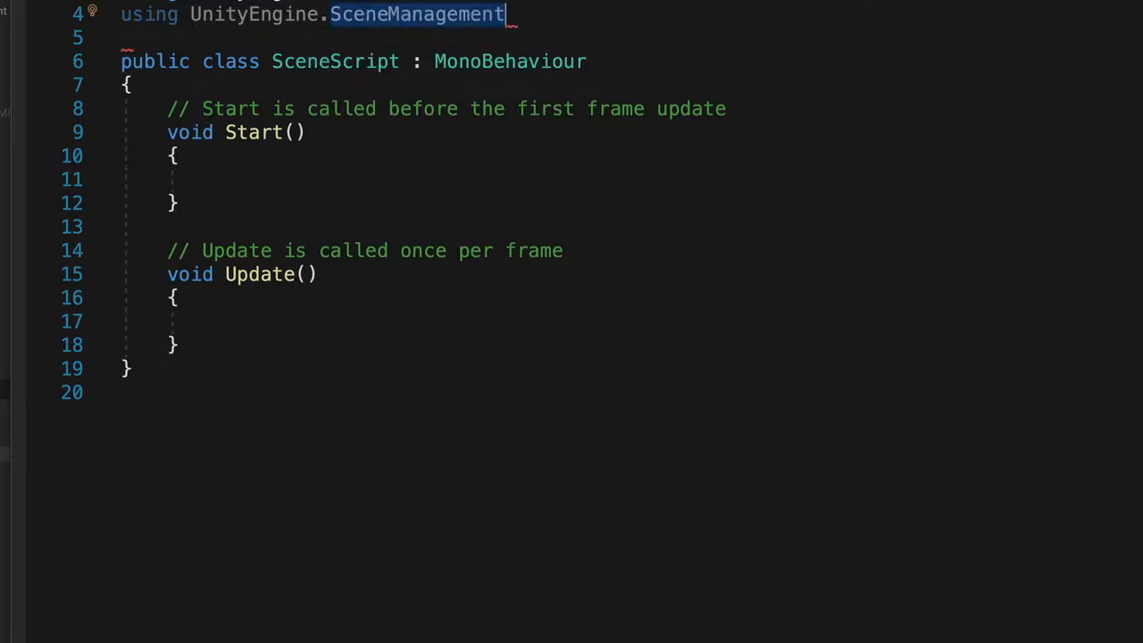
pyautogui.write(';')
# Add an empty "public void Restart()" method below Update in the SceneScript class
pyautogui.click(183, 344)
pyautogui.press('Return')
pyautogui.press('Return')
pyautogui.write('public ')
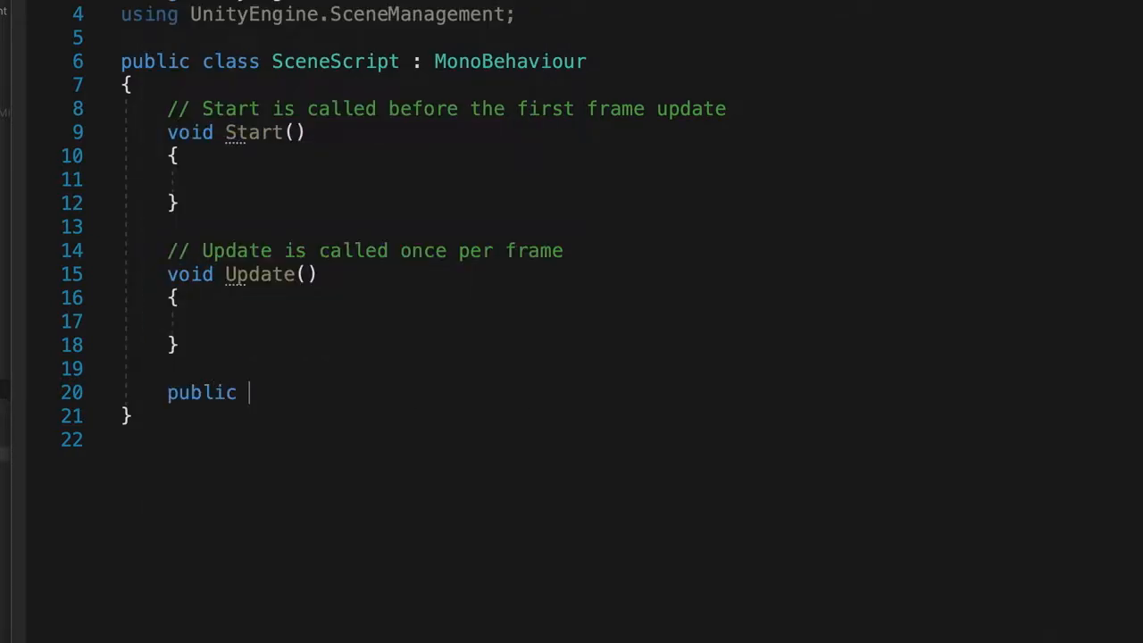
pyautogui.write('void ')
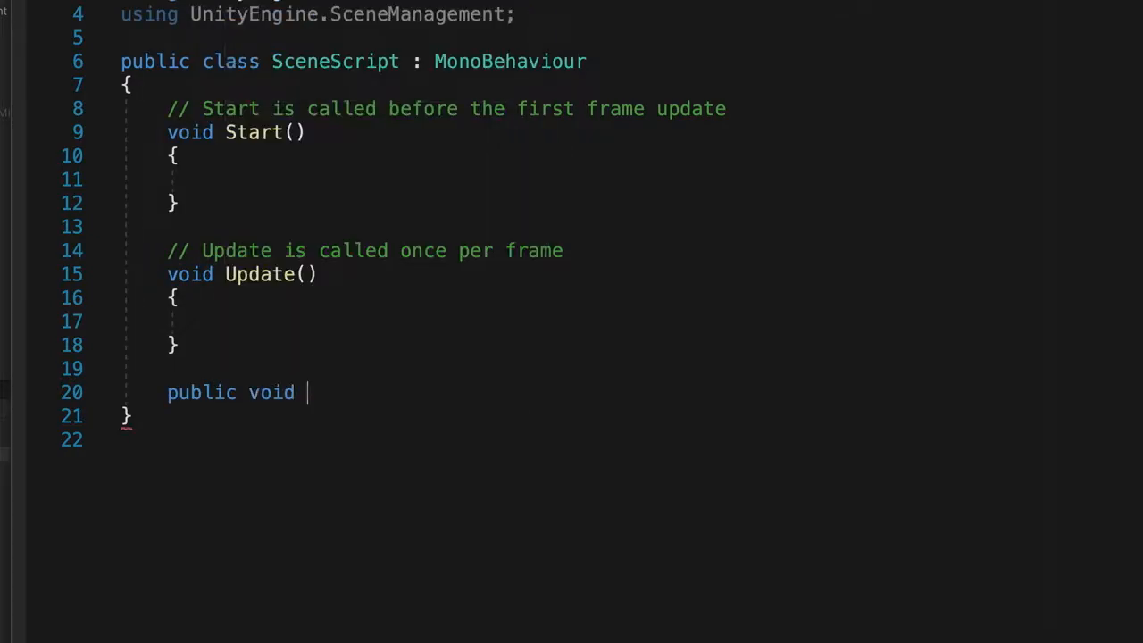
pyautogui.write('Re')
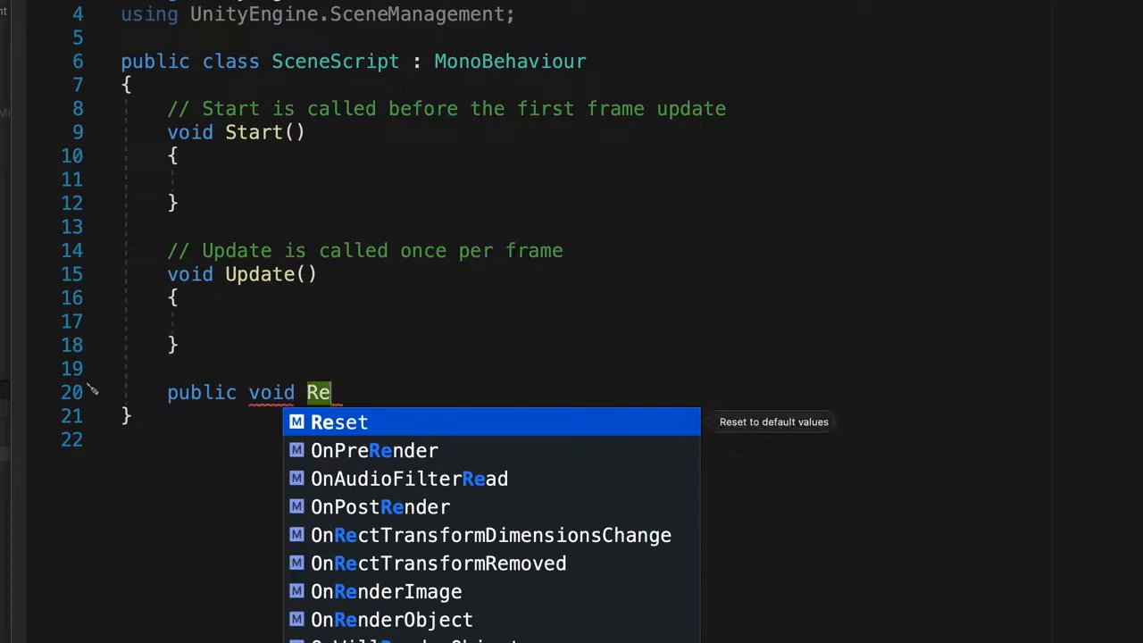
pyautogui.write('start(')
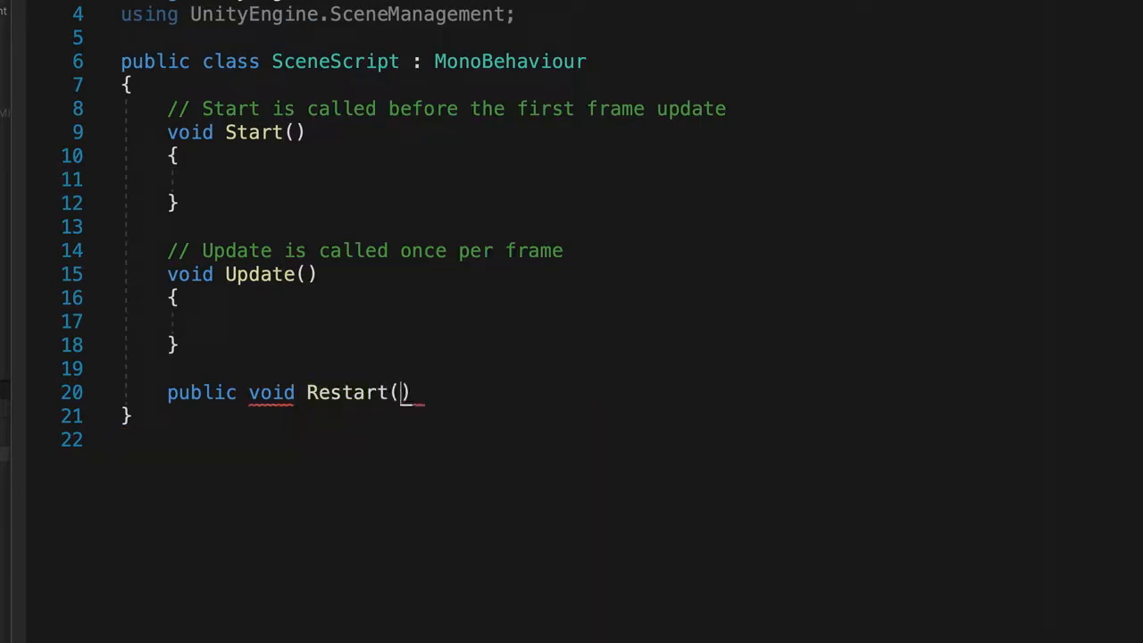
pyautogui.press('Return')
pyautogui.write('{')
pyautogui.press('Return')
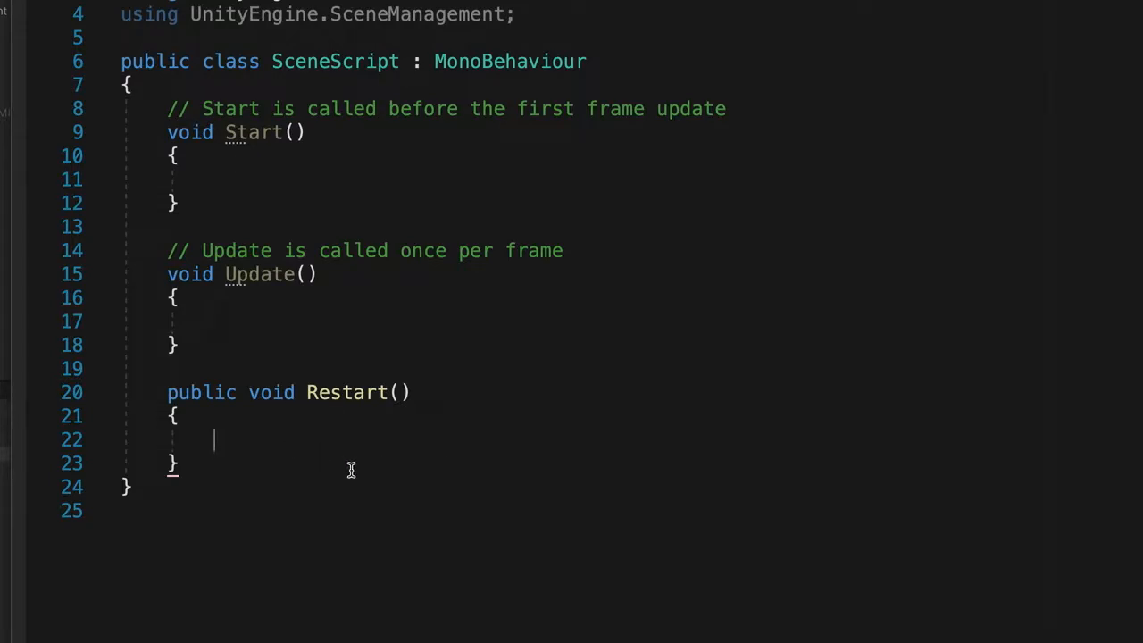
pyautogui.write('Inv')
pyautogui.press('BackSpace')
pyautogui.press('BackSpace')
pyautogui.press('BackSpace')
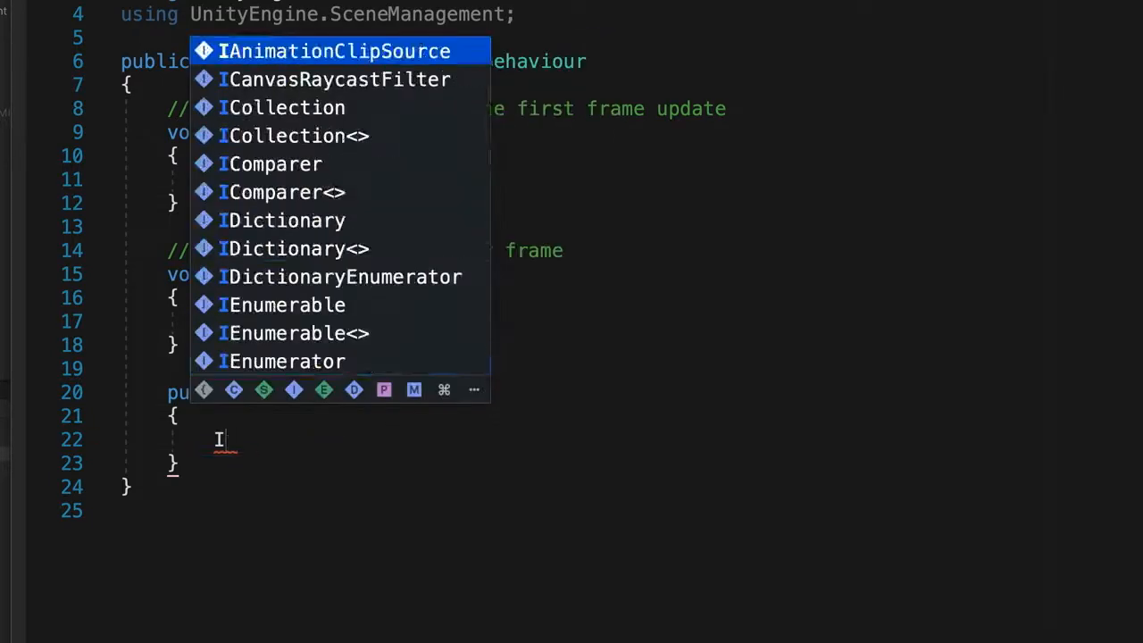
pyautogui.click(200, 471)
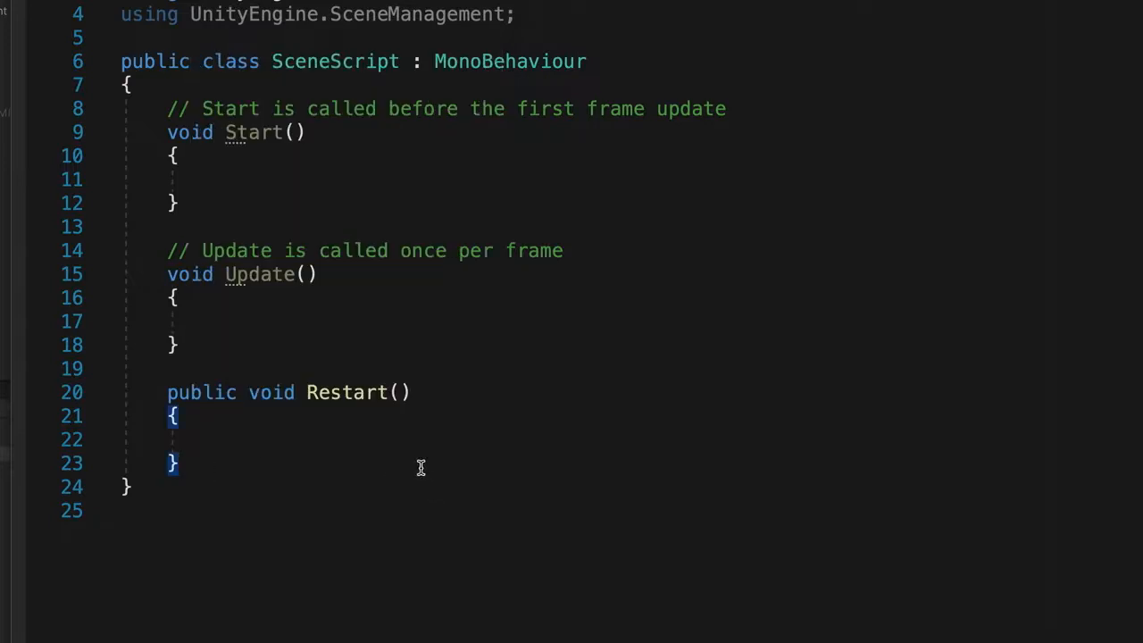
# Rename the public Restart method in SceneScript to RestartWithDelay
pyautogui.click(392, 399)
pyautogui.write('With')
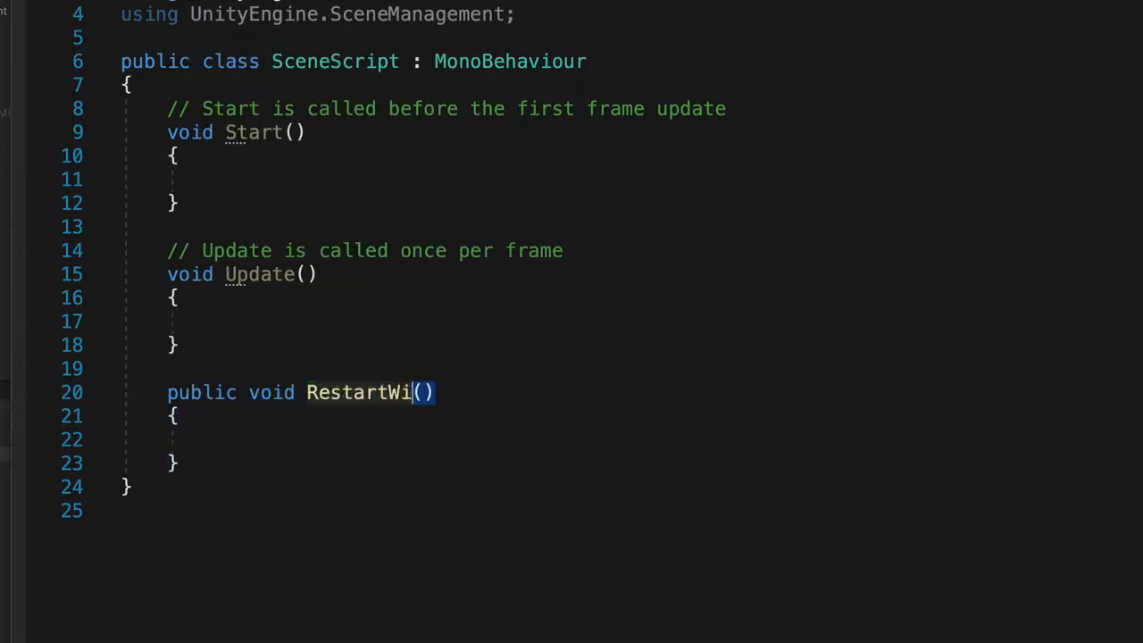
pyautogui.write('Delay')
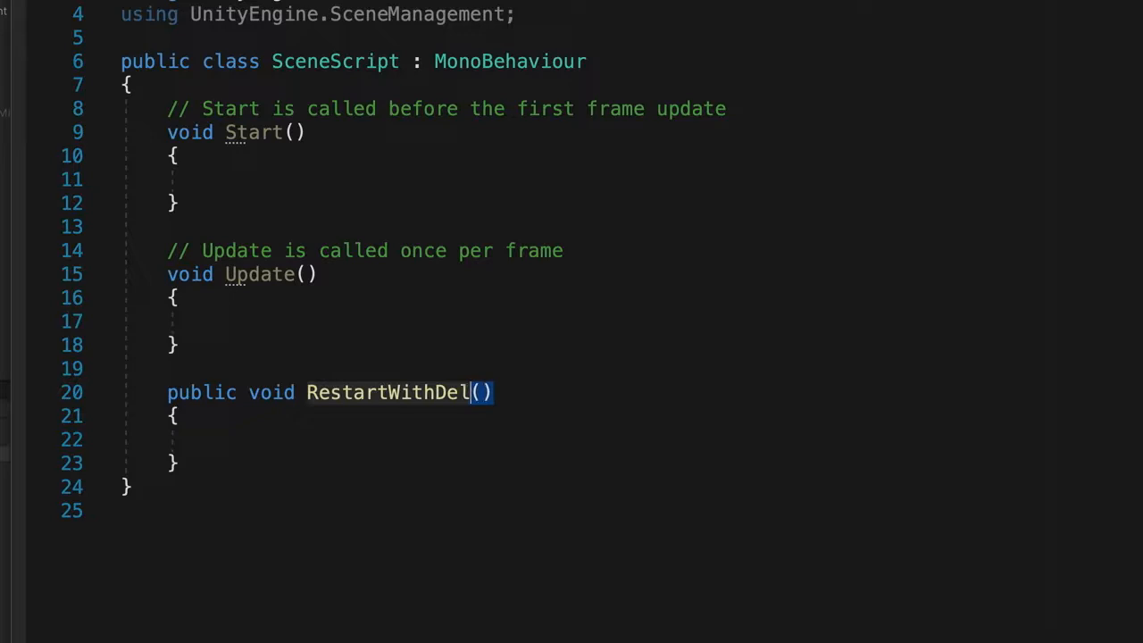
# Add an empty "void Restart()" method below RestartWithDelay in the SceneScript class
pyautogui.click(194, 463)
pyautogui.press('Return')
pyautogui.press('Return')
pyautogui.write('voi')
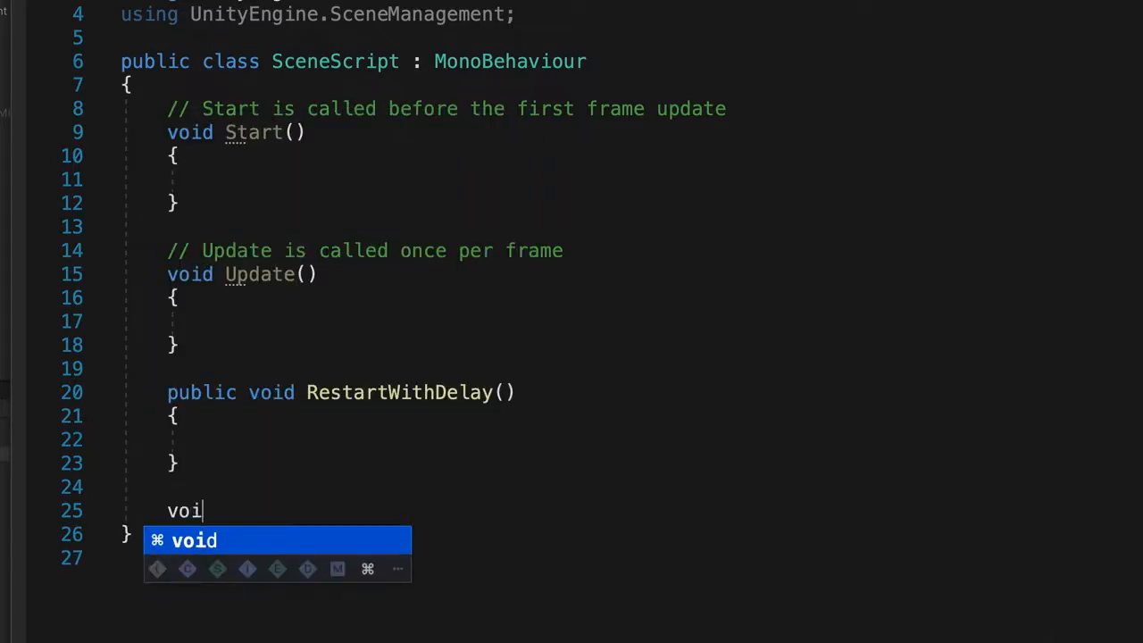
pyautogui.write('d R')
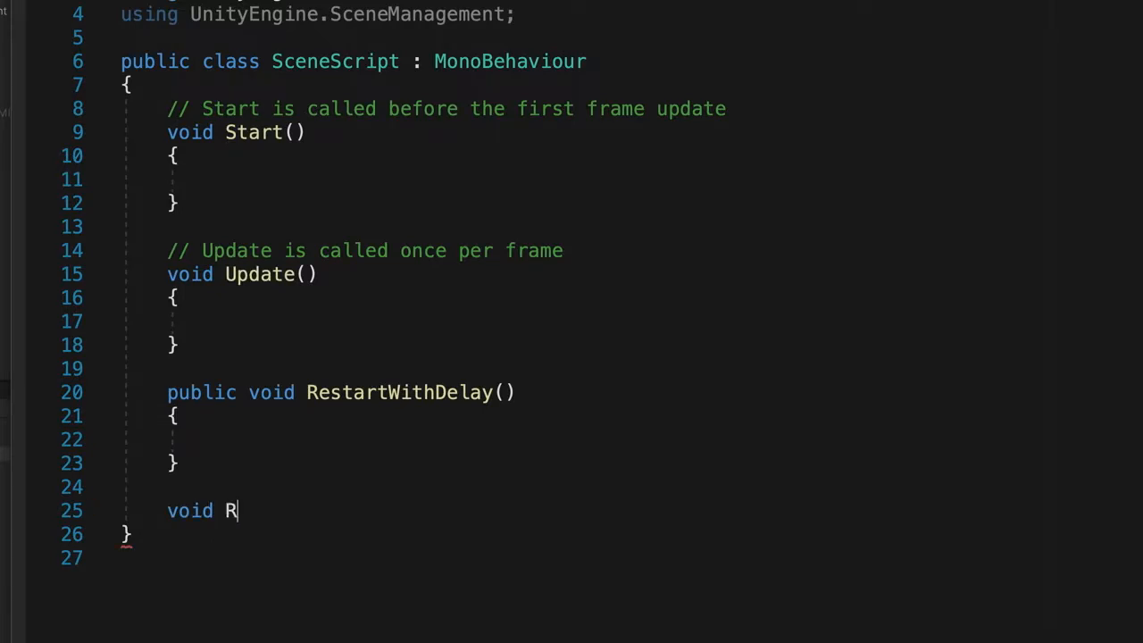
pyautogui.write('estar(')
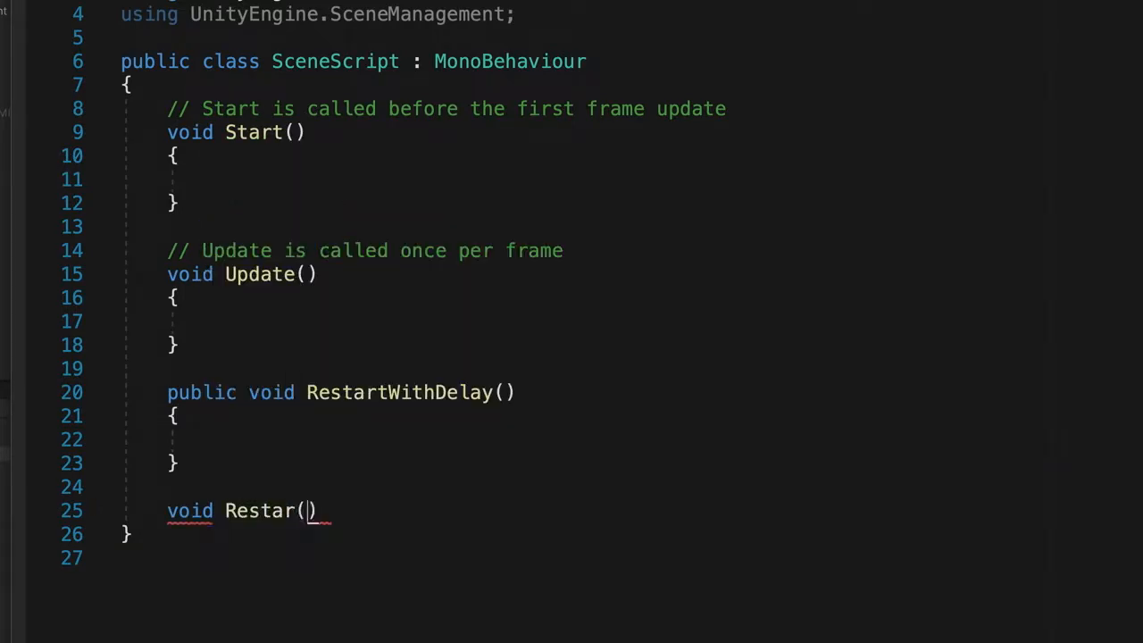
pyautogui.press('Left')
pyautogui.write('t')
pyautogui.press('End')
pyautogui.press('Return')
pyautogui.write('{')
pyautogui.press('Return')
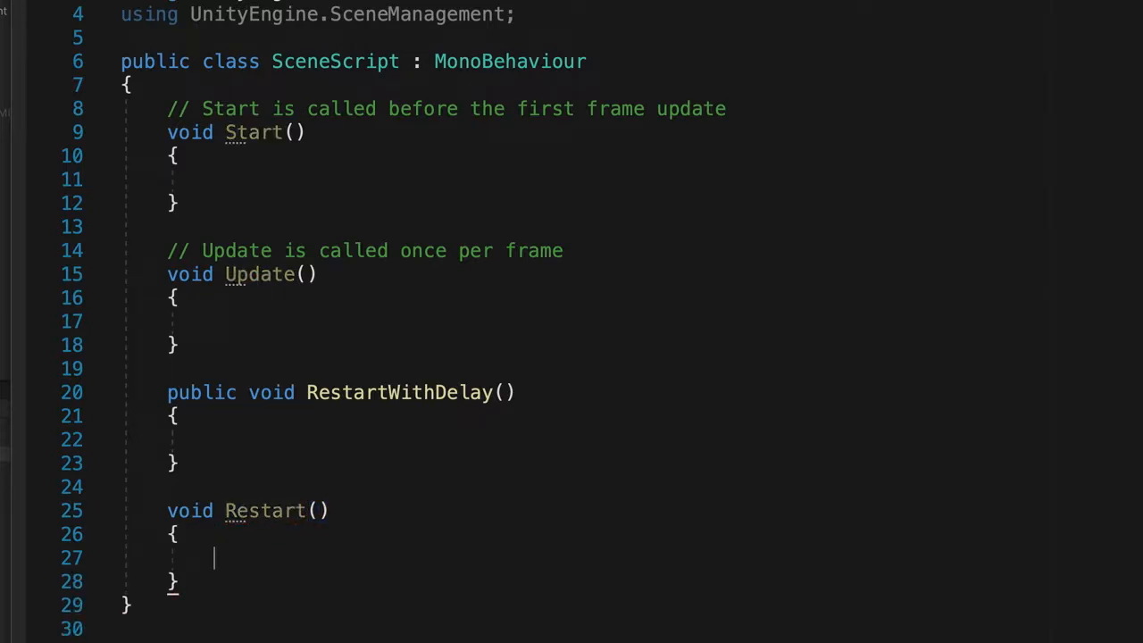
# Write "SceneManager.LoadScene(SceneManager.GetActiveScene().name);" inside the Restart method
pyautogui.write('Sce')
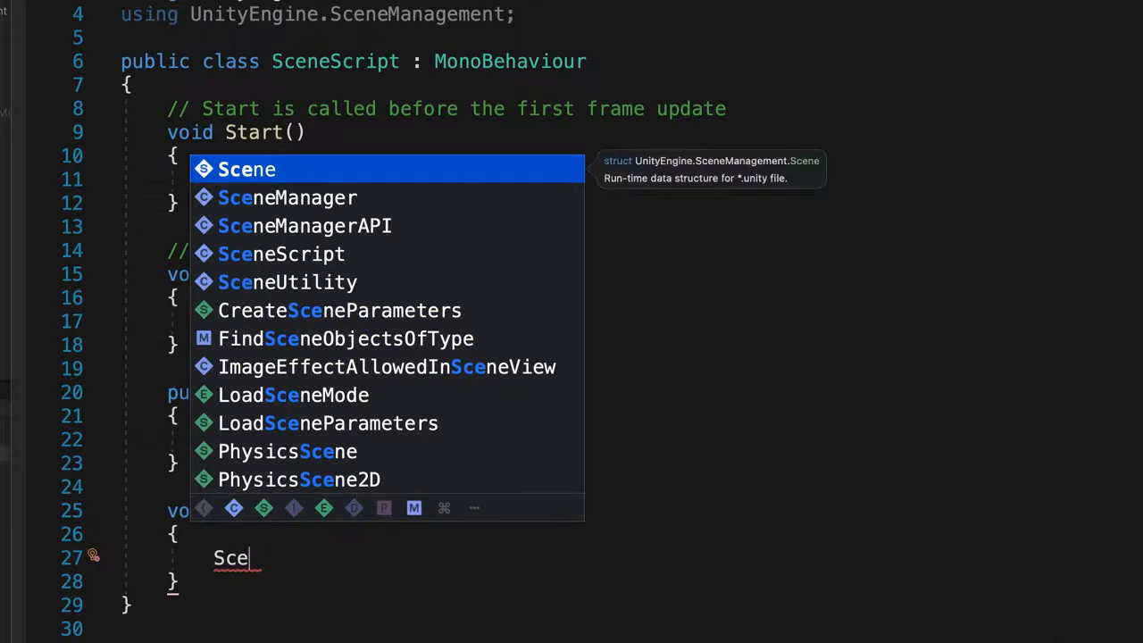
pyautogui.write('neManager.LoadScene')
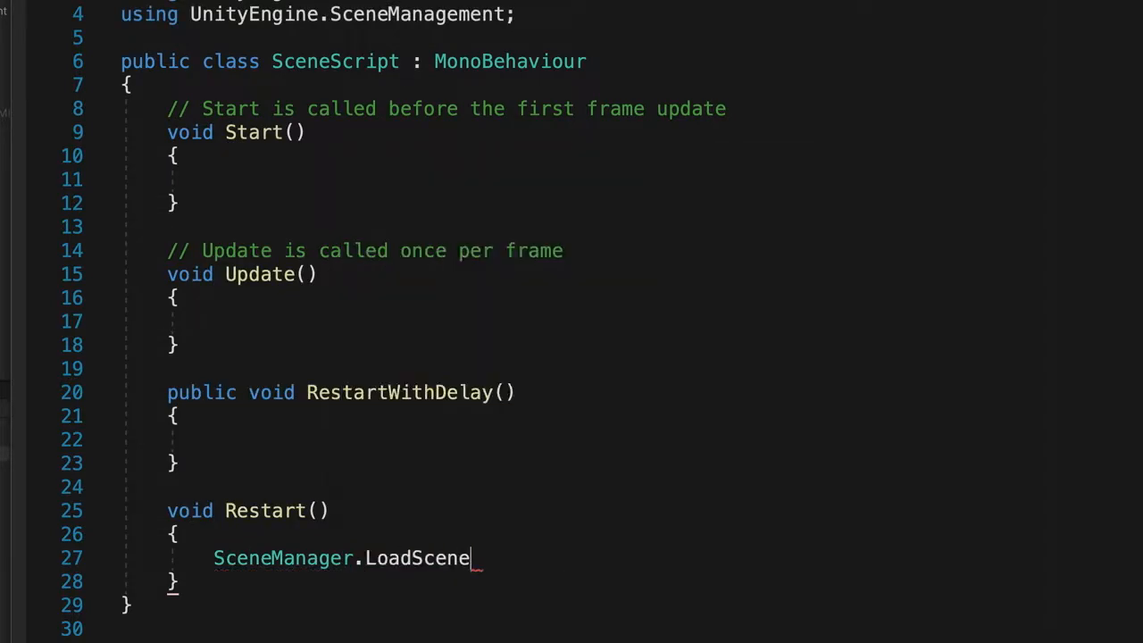
pyautogui.write('(Sce')
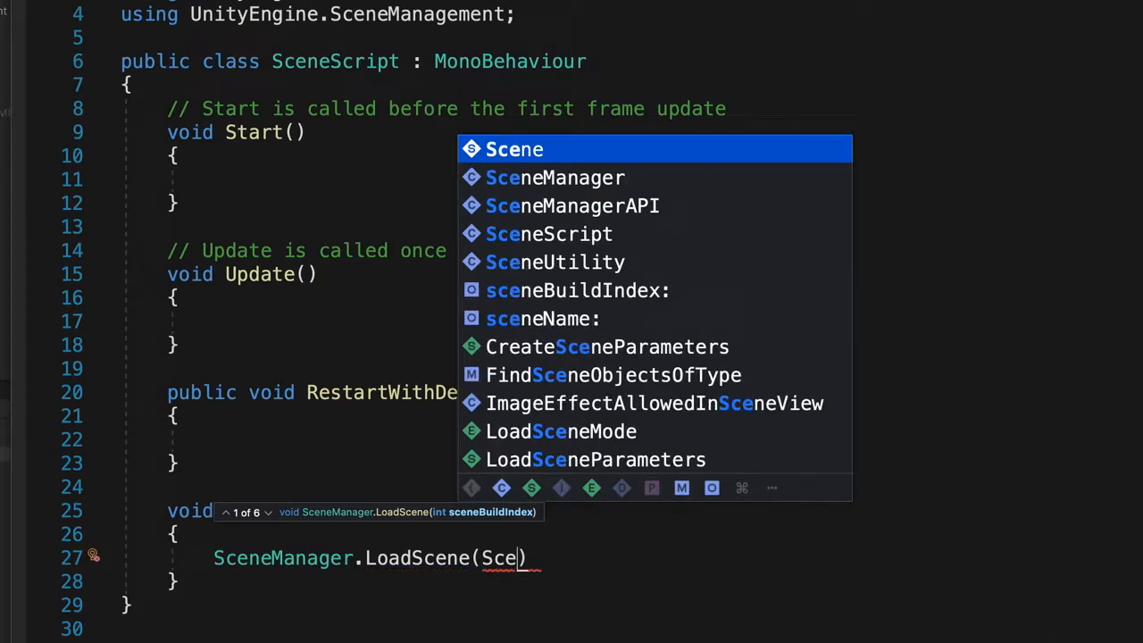
pyautogui.press('Down')
pyautogui.press('Return')
pyautogui.write('.Get')
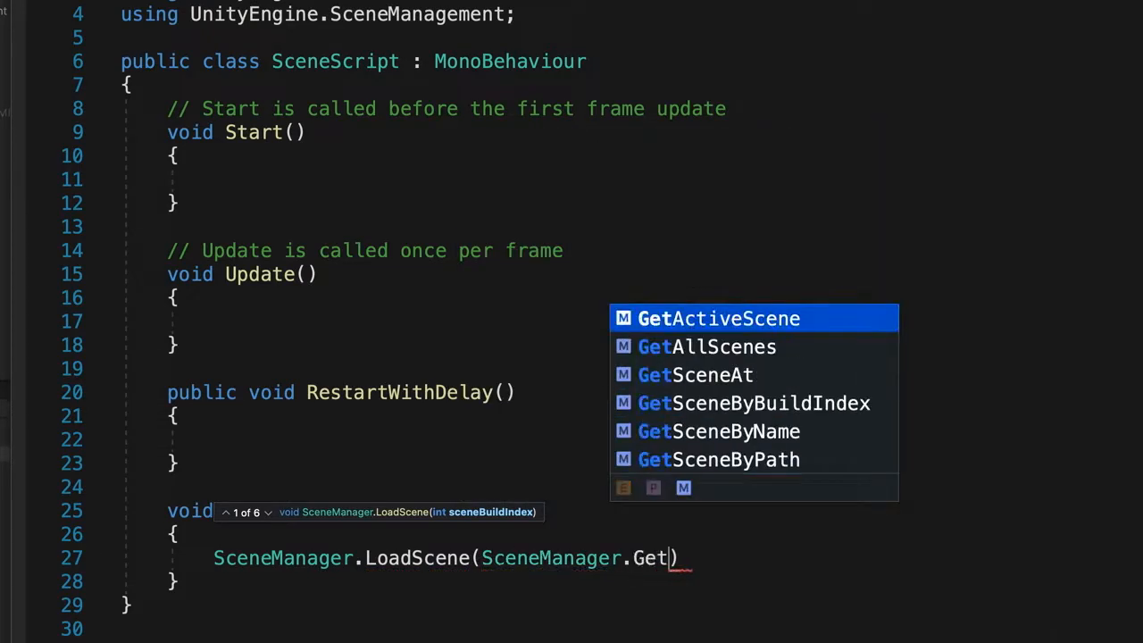
pyautogui.press('Return')
pyautogui.write('().name)')
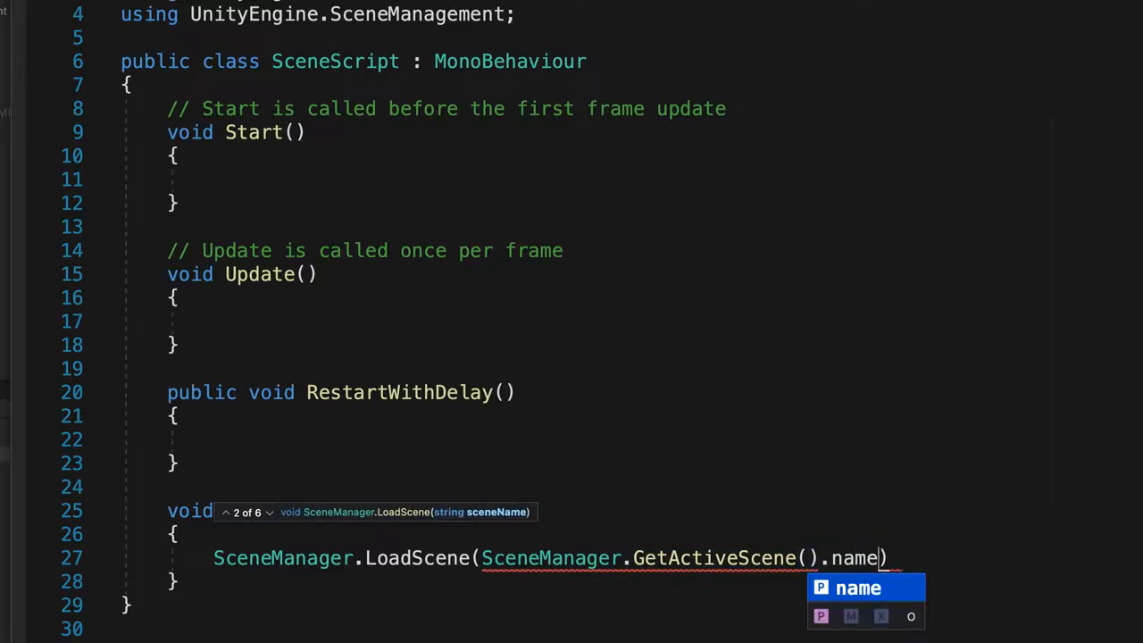
pyautogui.write(';')
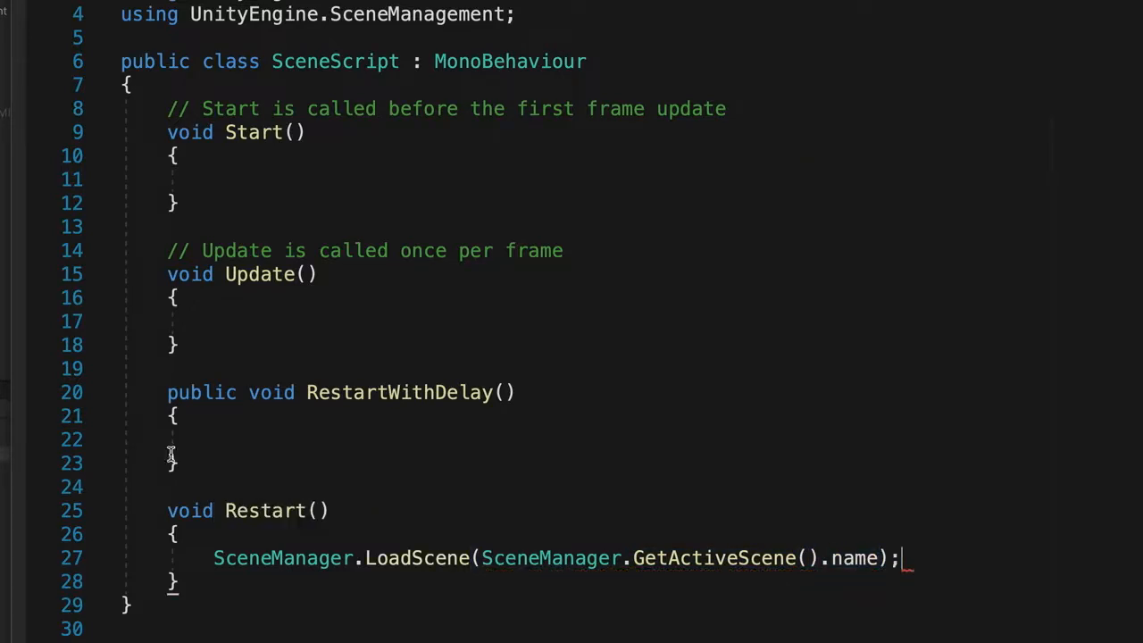
# Write "Invoke("Restart", 1);" inside the RestartWithDelay method
pyautogui.click(228, 438)
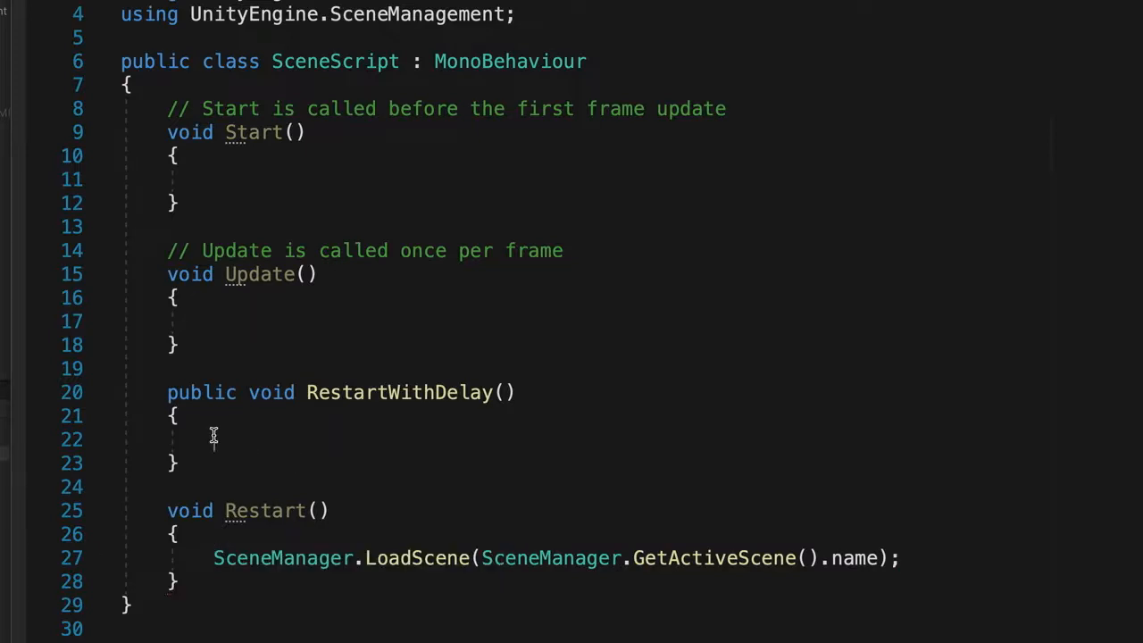
pyautogui.write('I')
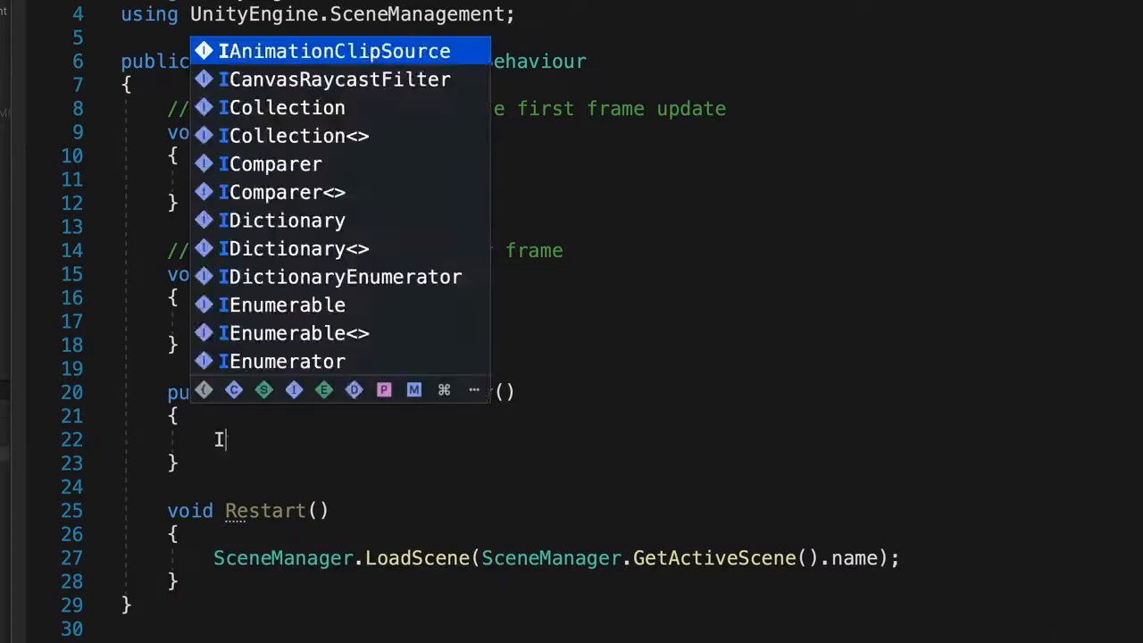
pyautogui.write('nvoke')
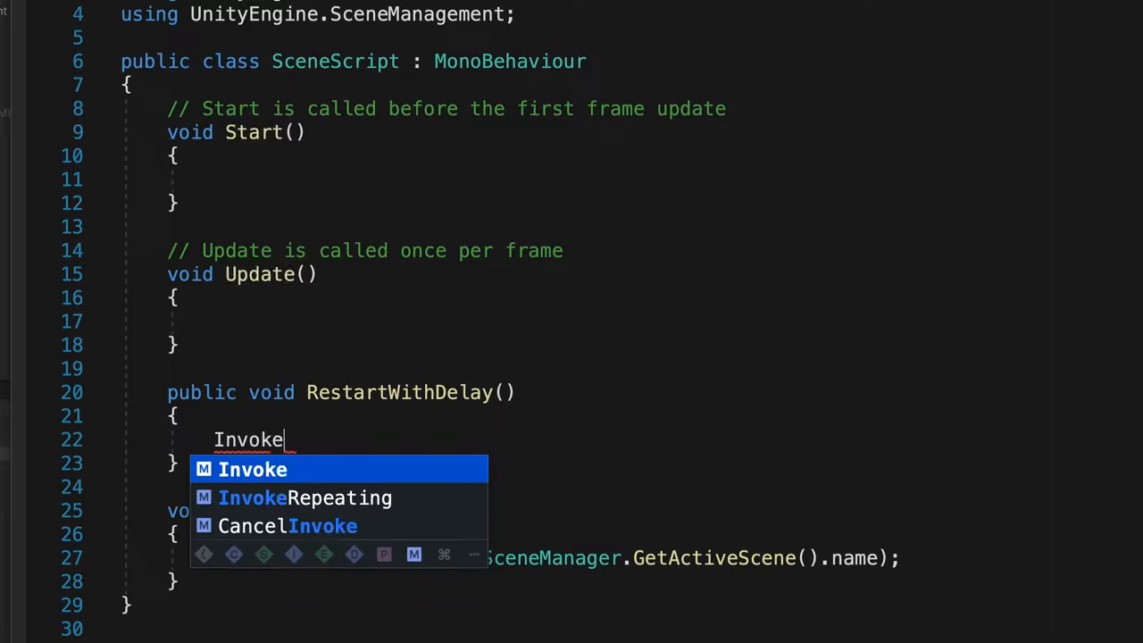
pyautogui.write('("Restart"')
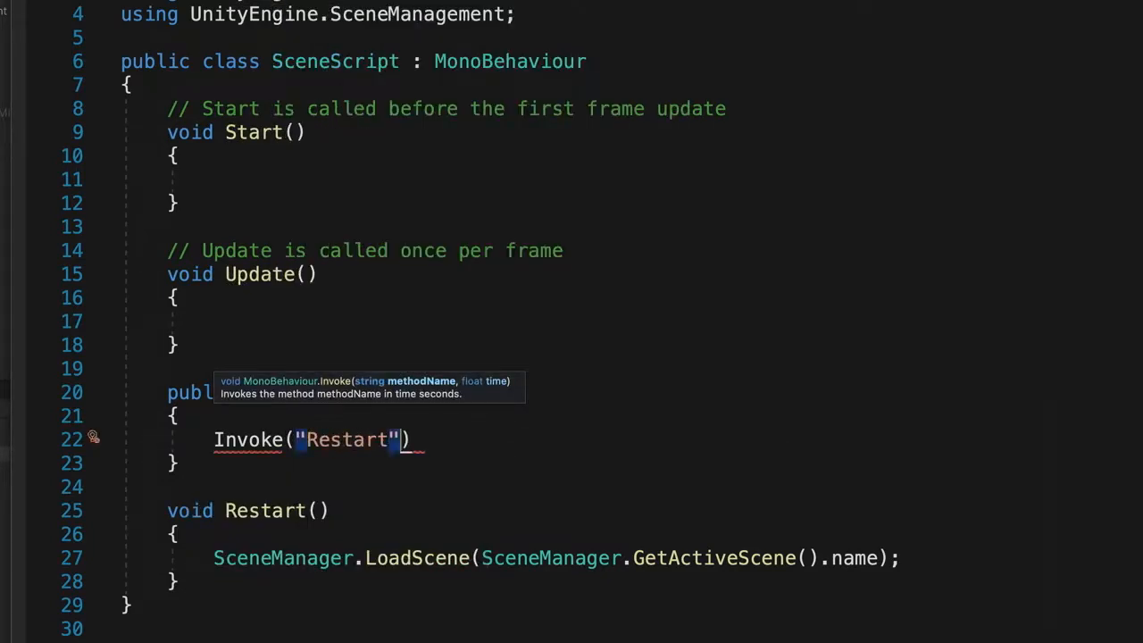
pyautogui.write(',')
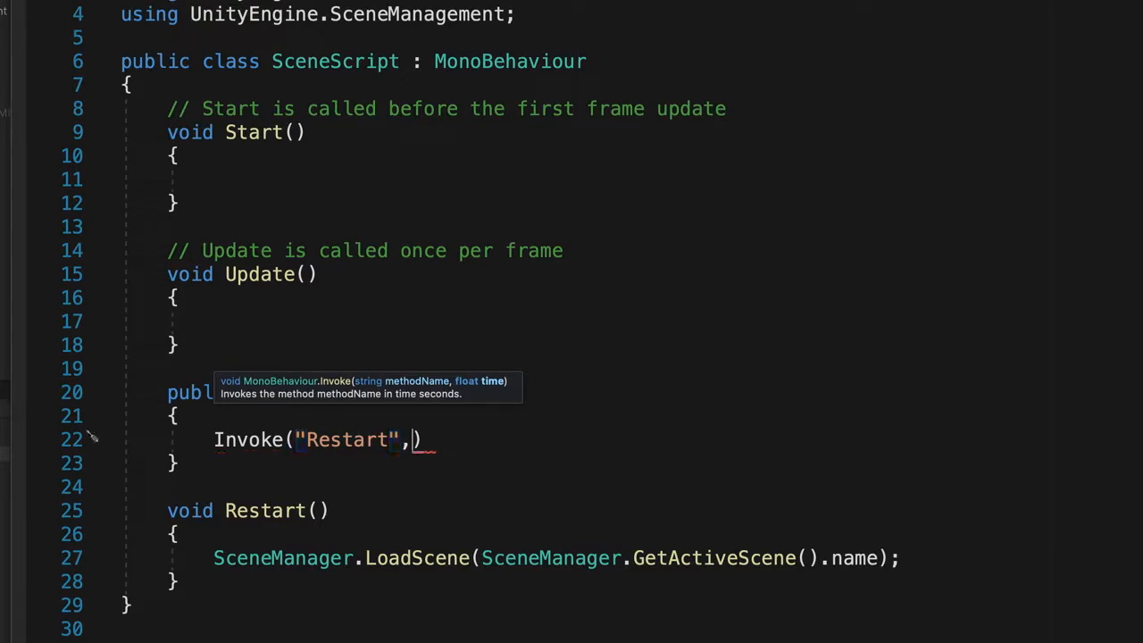
pyautogui.write(' 1')
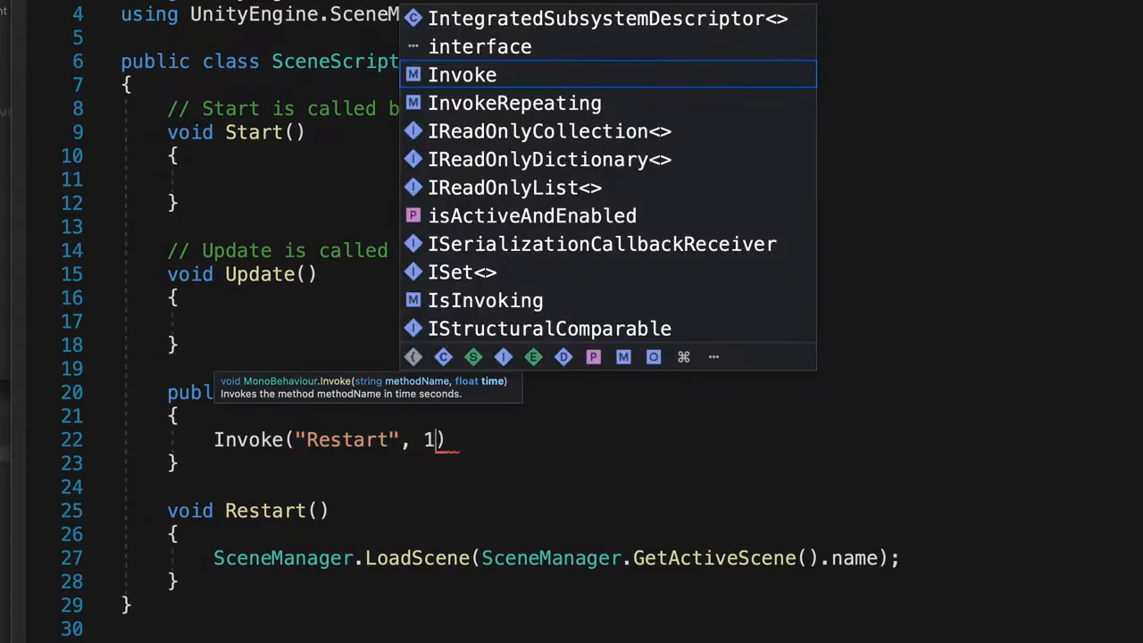
pyautogui.write(');')
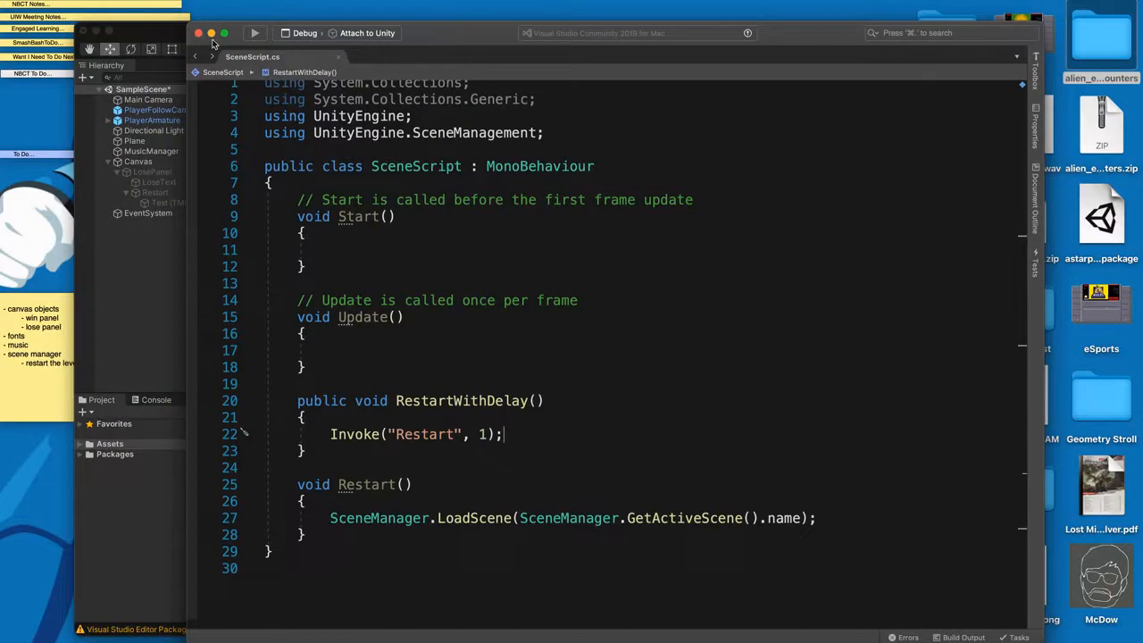
# Return to Unity, open the Player script from Assets, and delete its Start method together with the comment above it
pyautogui.click(183, 32)
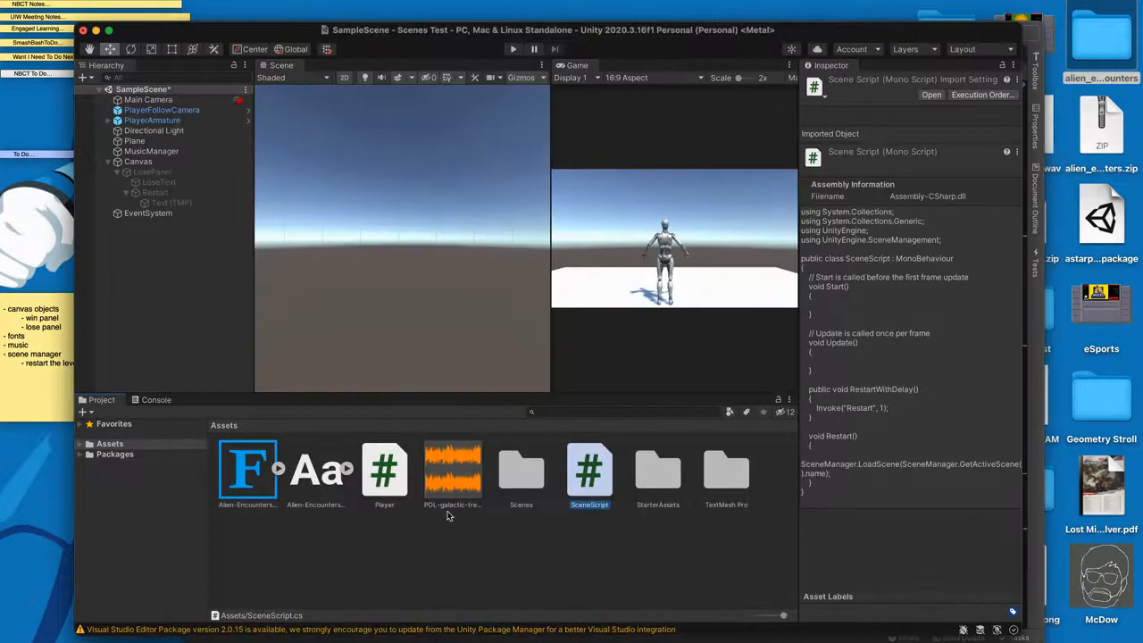
pyautogui.doubleClick(398, 475)
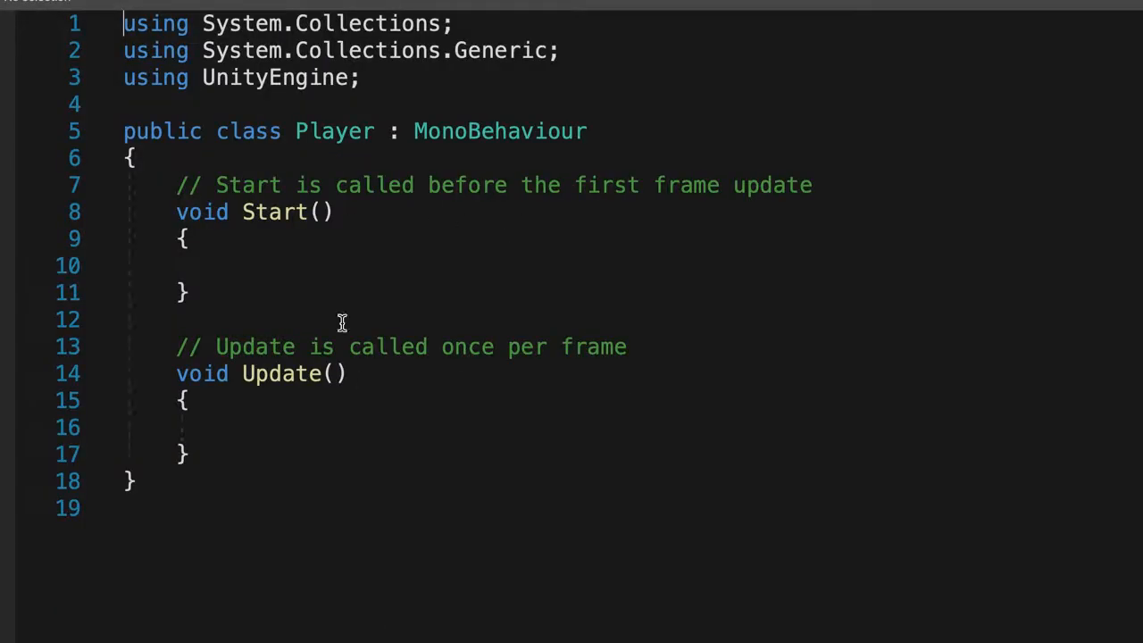
pyautogui.moveTo(243, 295); pyautogui.dragTo(185, 171)
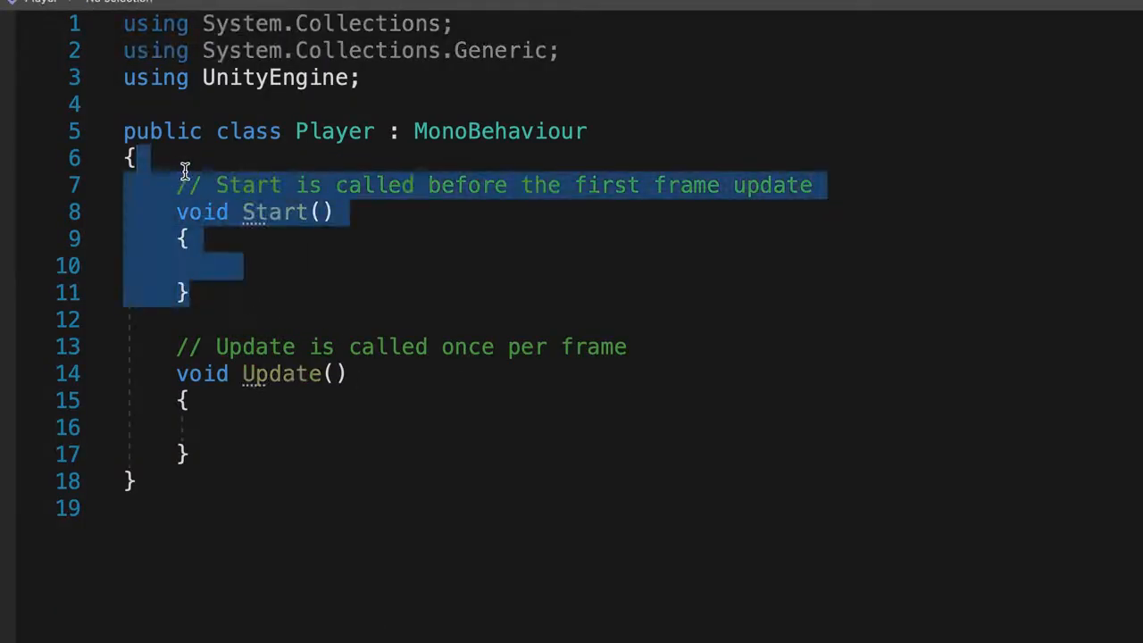
pyautogui.click(184, 173)
pyautogui.moveTo(202, 292); pyautogui.dragTo(169, 184)
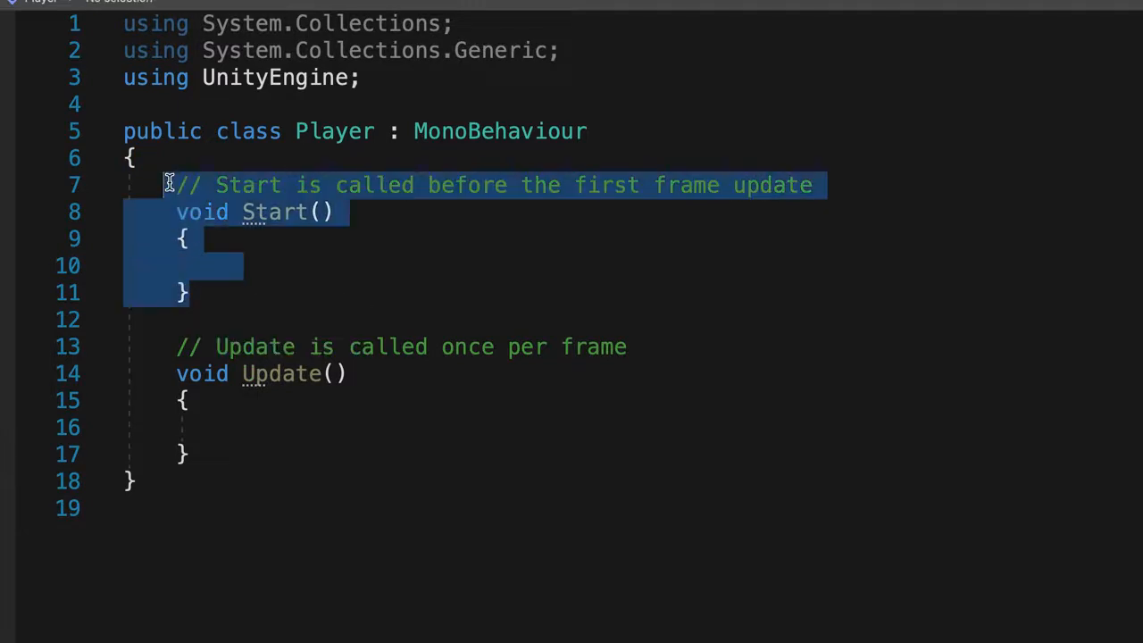
pyautogui.press('BackSpace')
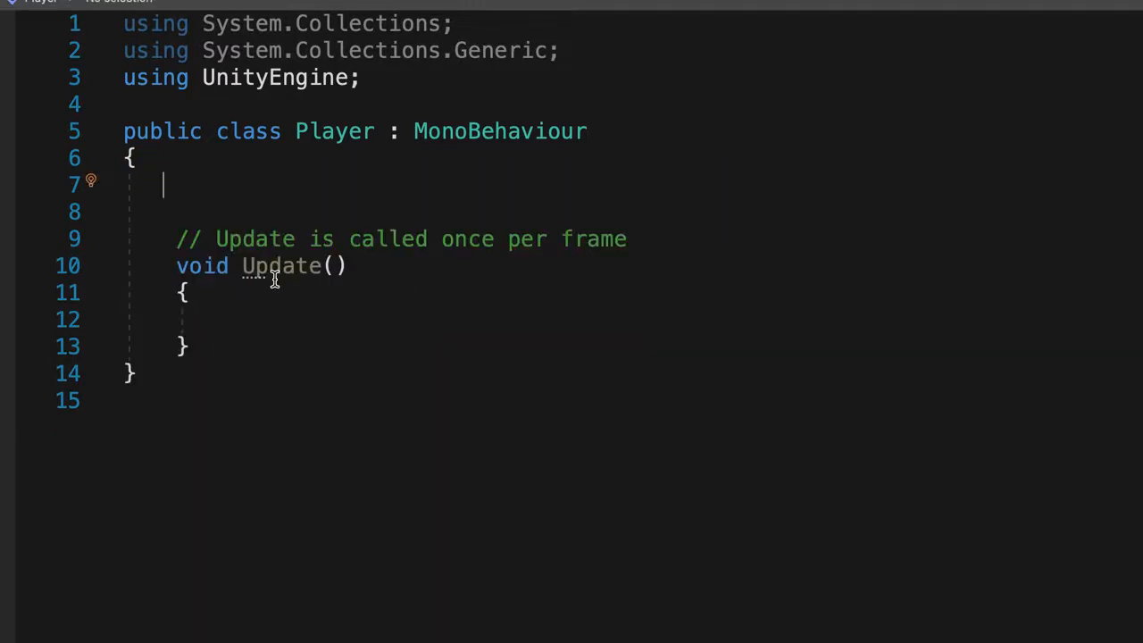
# Add an empty "if(transform.position.y < -10)" block inside the Update method of the Player script
pyautogui.click(225, 319)
pyautogui.write('if(transform.position.y ')
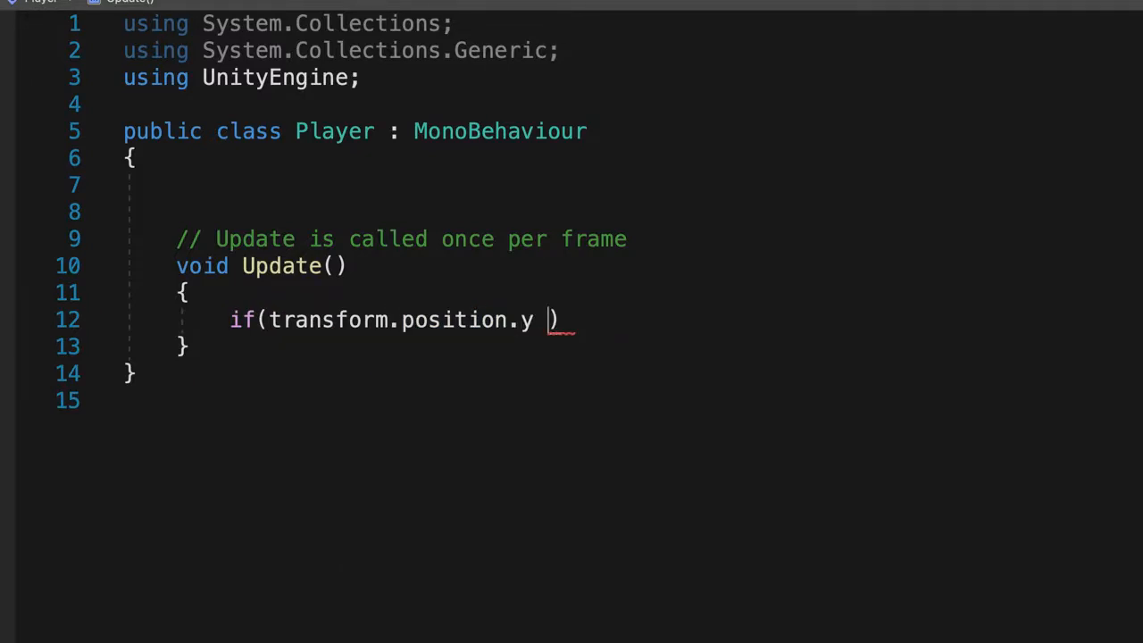
pyautogui.write('< ')
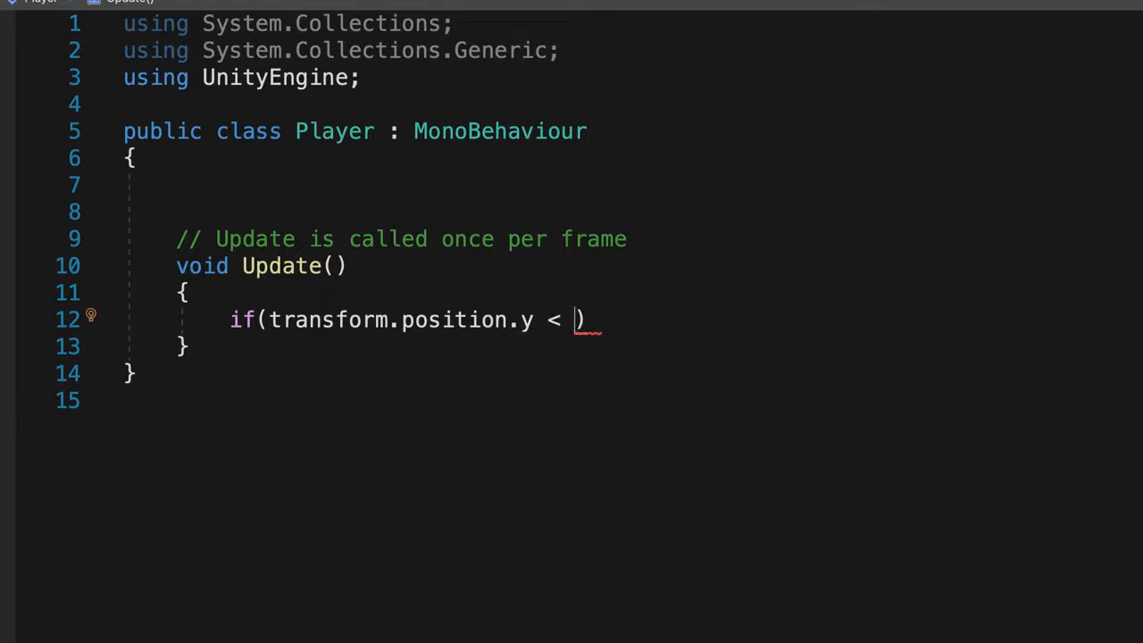
pyautogui.write('-10)')
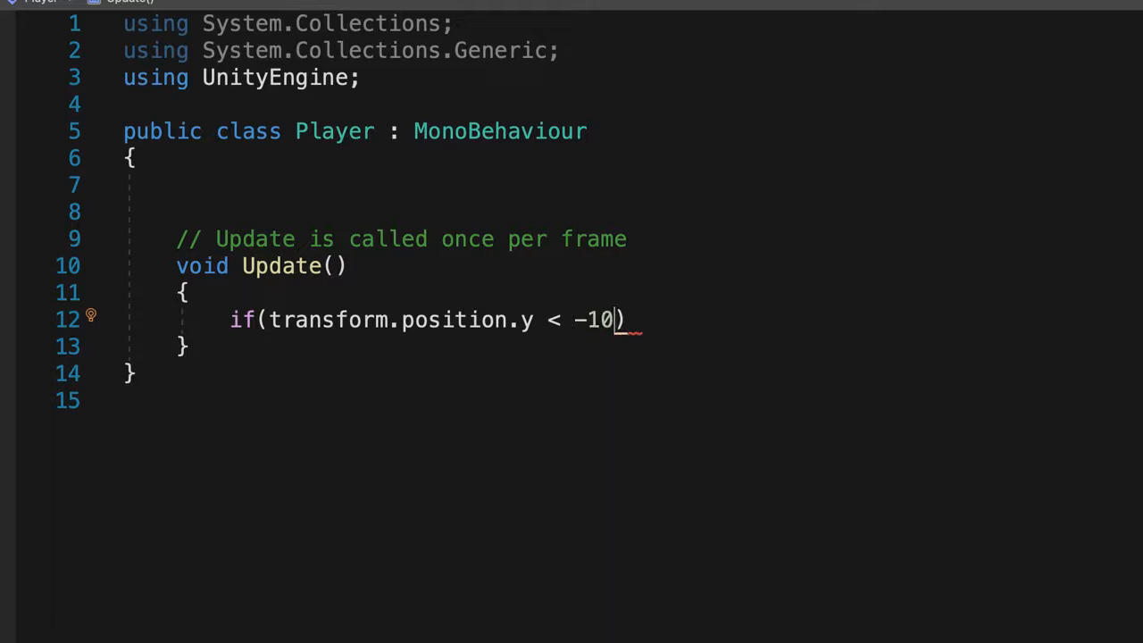
pyautogui.press('Return')
pyautogui.write('{')
pyautogui.press('Return')
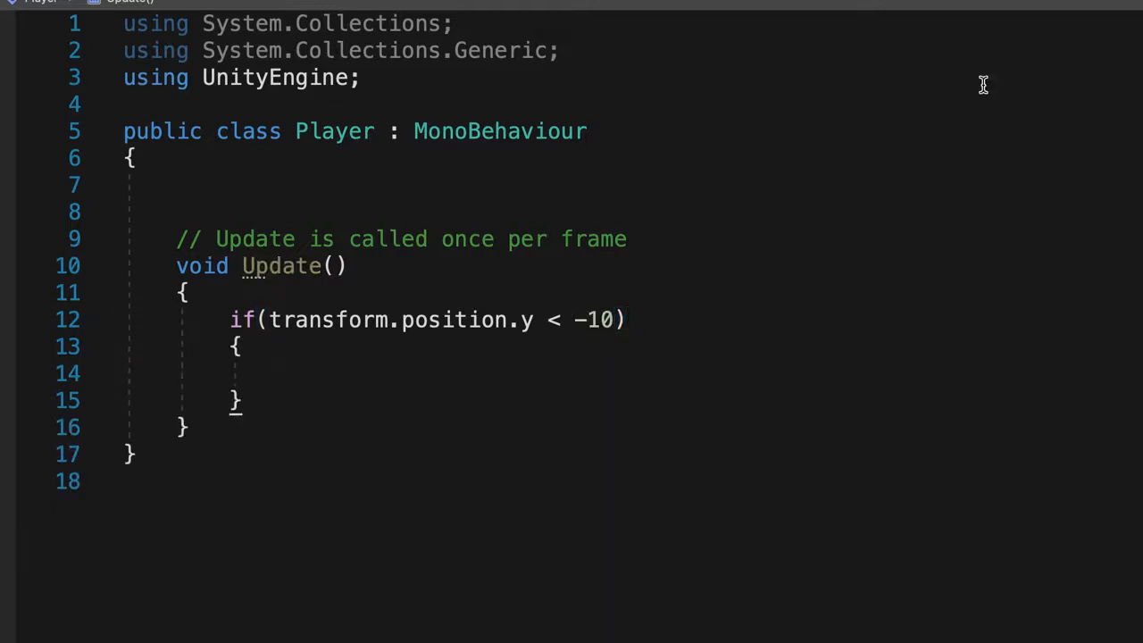
# Declare the field "public SceneScript sceneScript;" at the start of the Player class
pyautogui.click(211, 181)
pyautogui.write('publi')
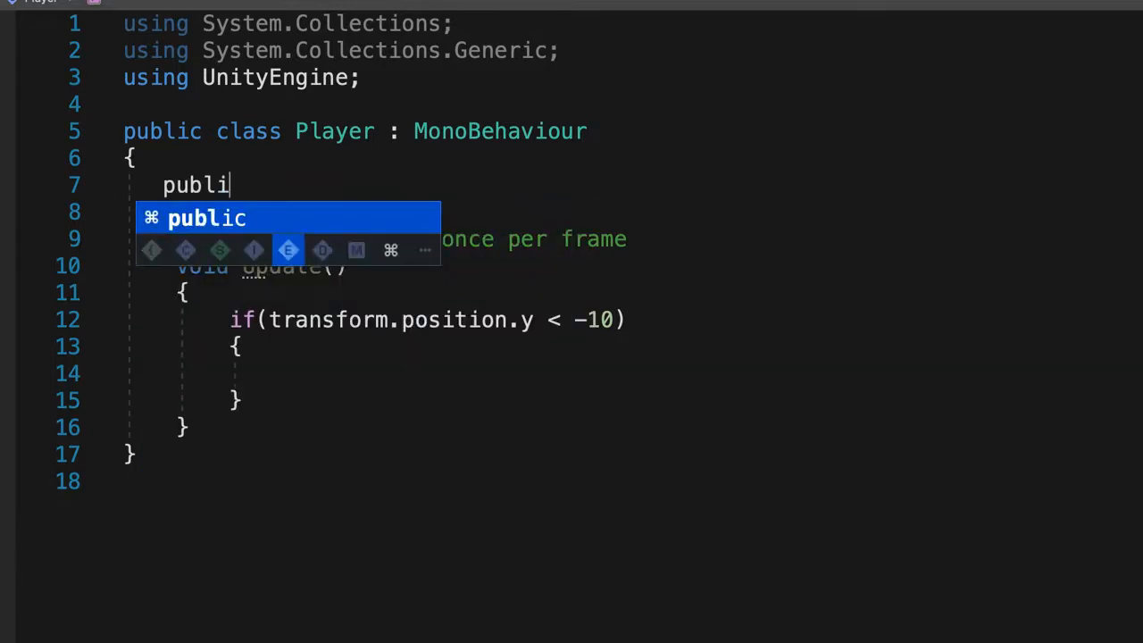
pyautogui.write('c Scen')
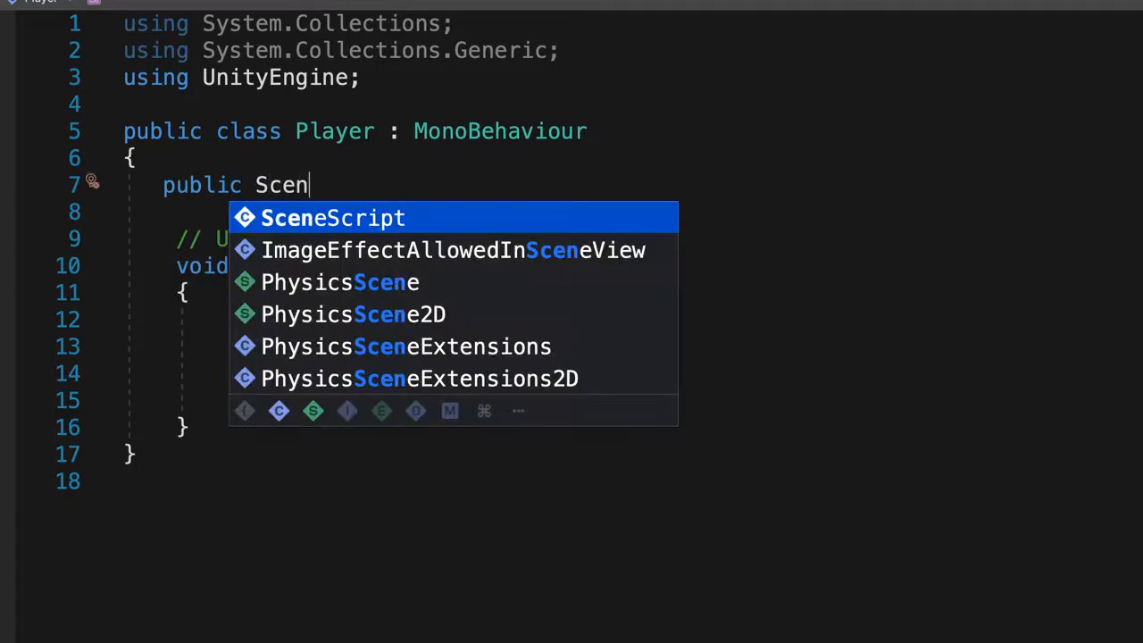
pyautogui.press('Tab')
pyautogui.write('sc')
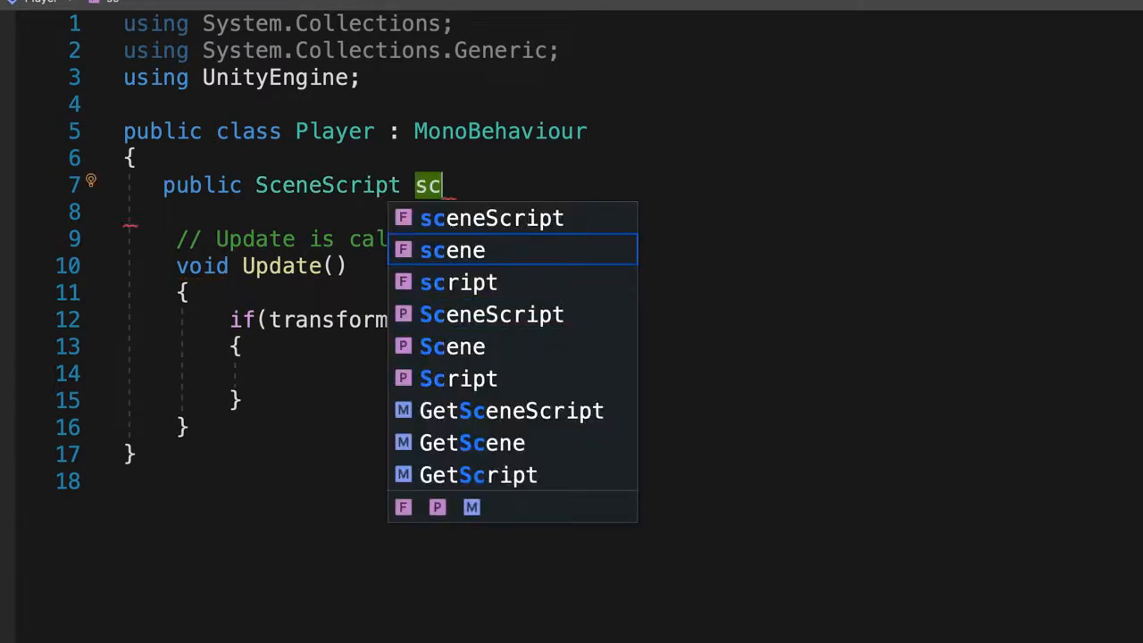
pyautogui.press('Tab')
pyautogui.write('Script;')
# Call "sceneScript.RestartWithDelay();" inside the if block that checks the player's y position
pyautogui.click(301, 376)
pyautogui.write('sc')
pyautogui.press('Tab')
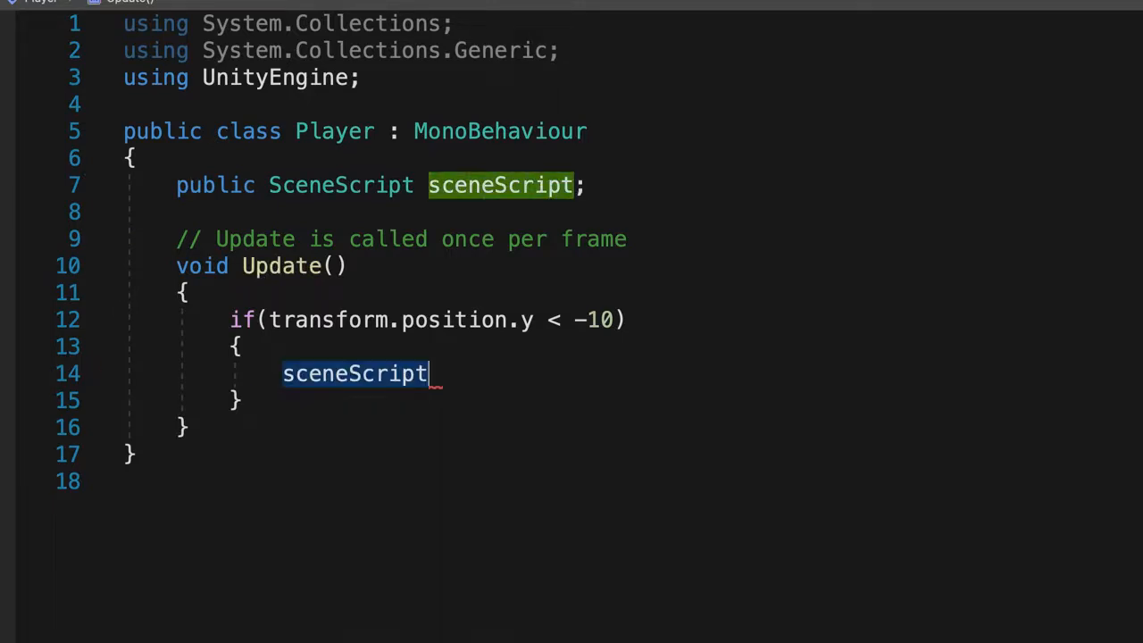
pyautogui.write('.Re')
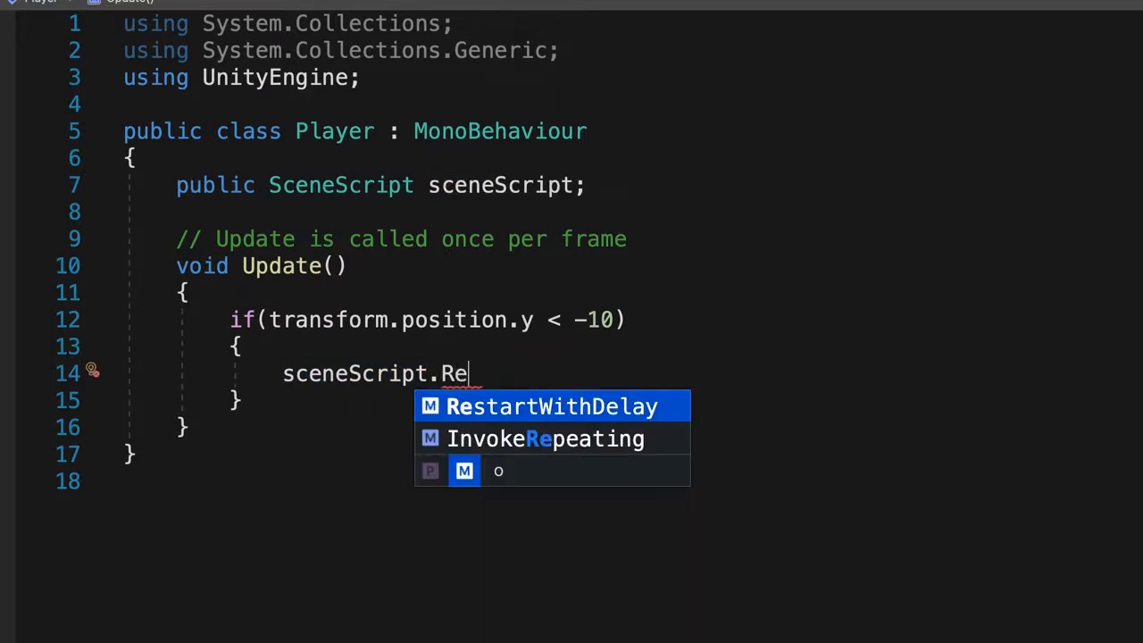
pyautogui.press('Tab')
pyautogui.doubleClick(547, 374)
pyautogui.write('()')
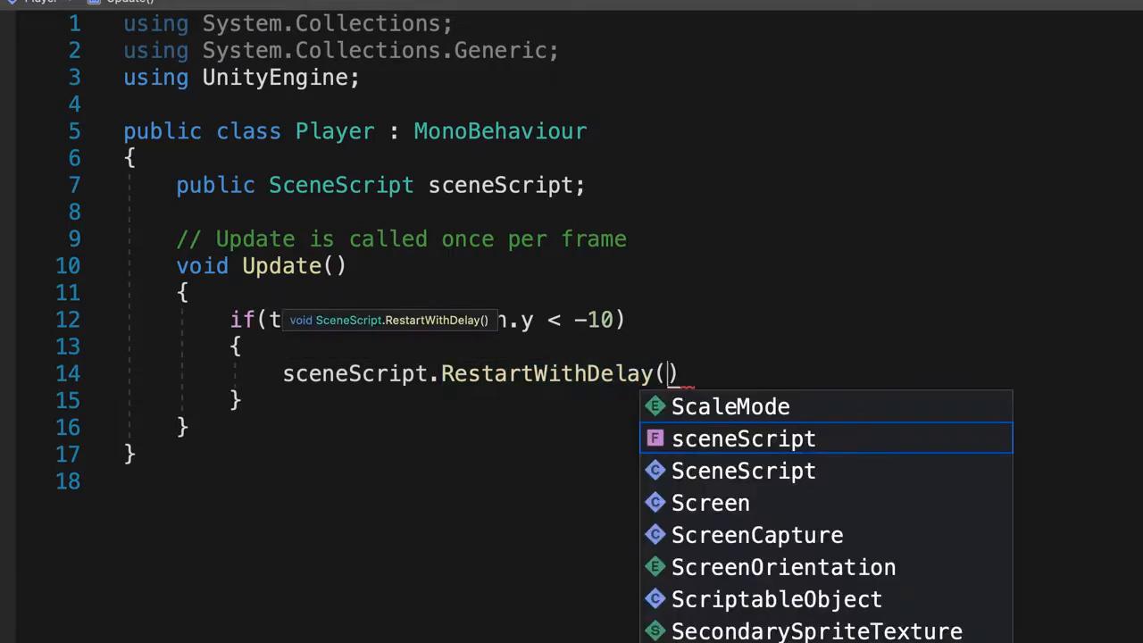
pyautogui.write(';')
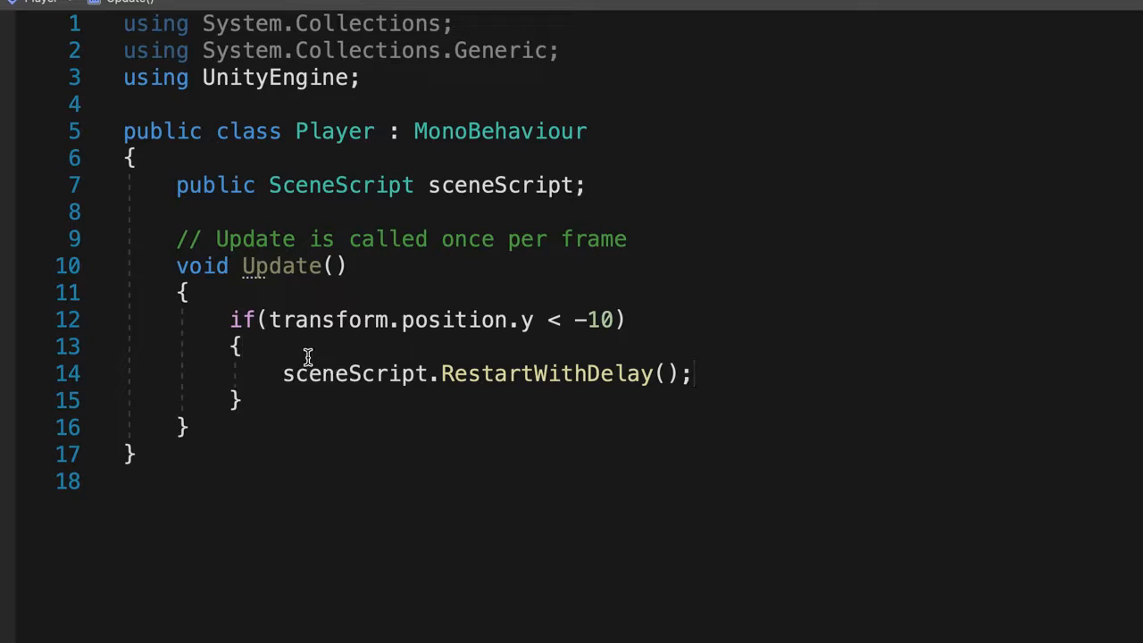
# Add the comments "//play a sound" and "//play a particle effect" above the RestartWithDelay call in the Player script
pyautogui.press('super+shift+Return')
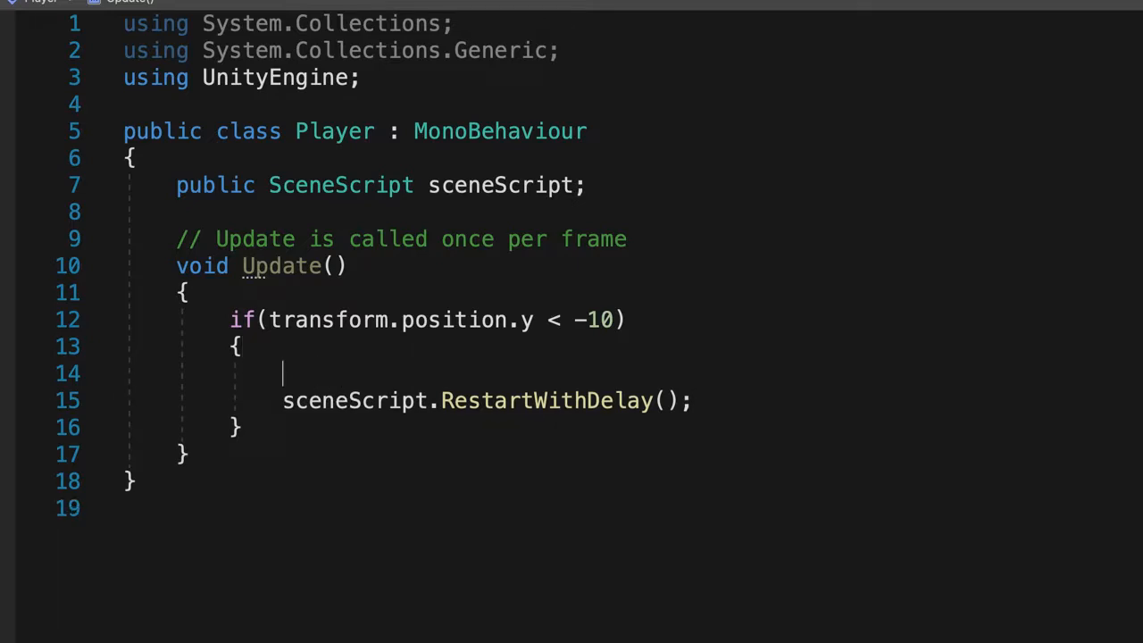
pyautogui.write('//play a')
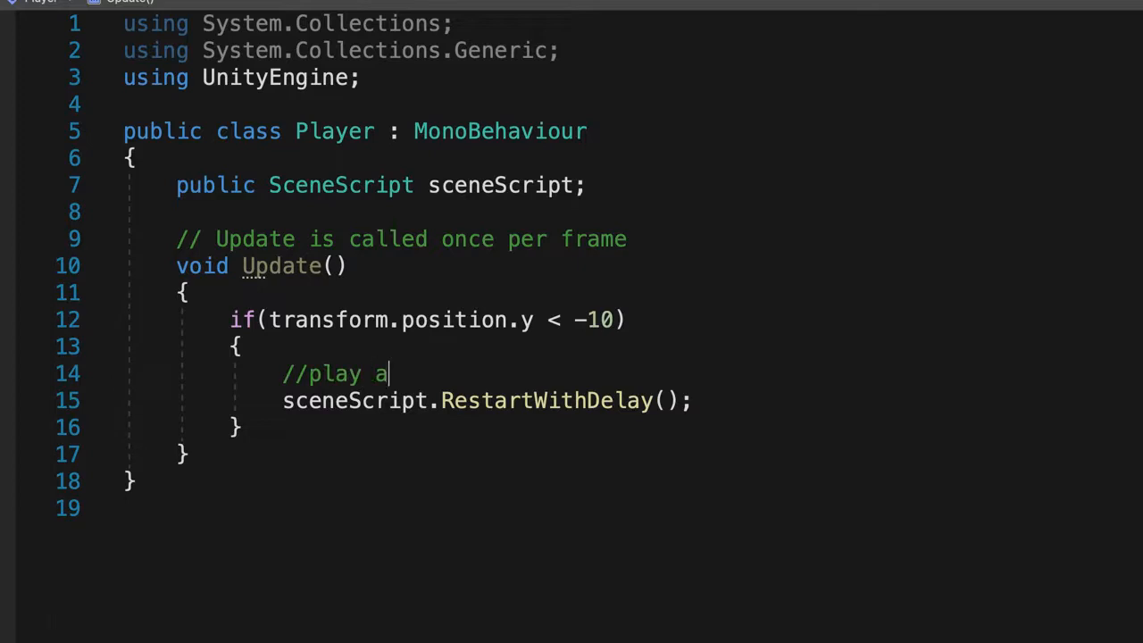
pyautogui.write(' soud')
pyautogui.press('BackSpace')
pyautogui.write('nd')
pyautogui.press('Return')
pyautogui.write('//play a part')
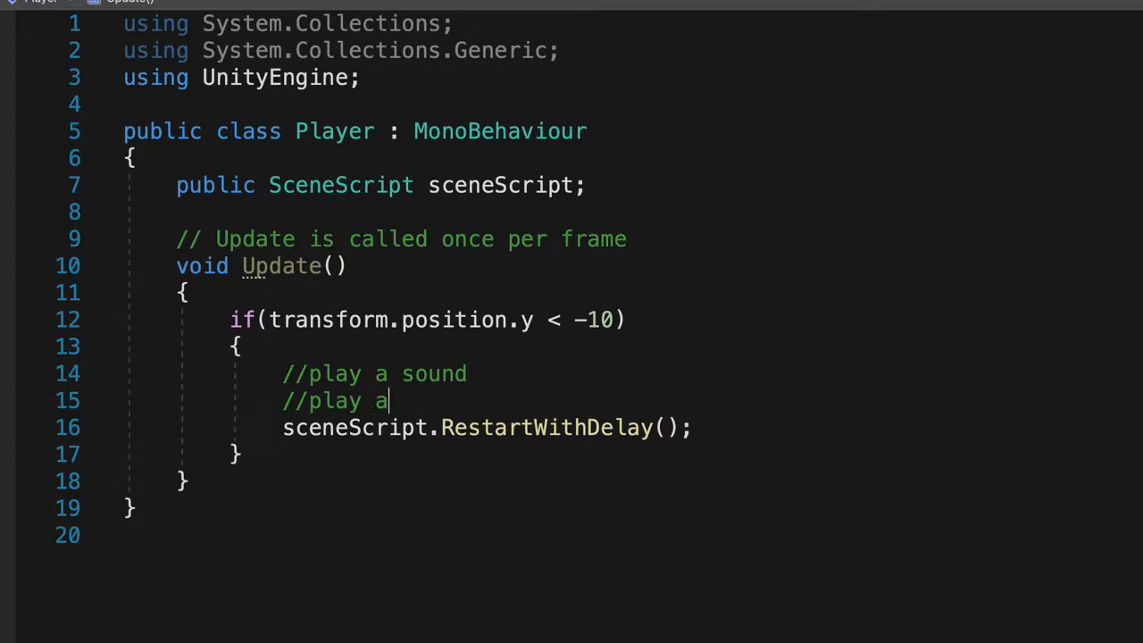
pyautogui.write('icle effect')
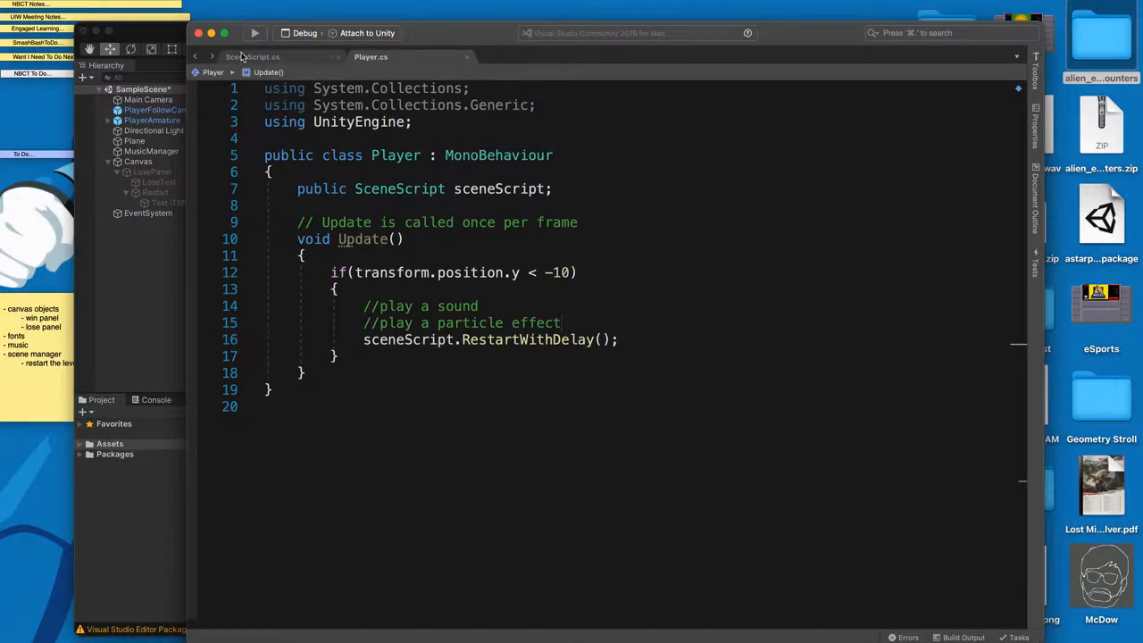
# In Unity, create an empty SceneManager object with SceneScript attached, and assign it to the Scene Script field of PlayerArmature's Player component
pyautogui.click(175, 37)
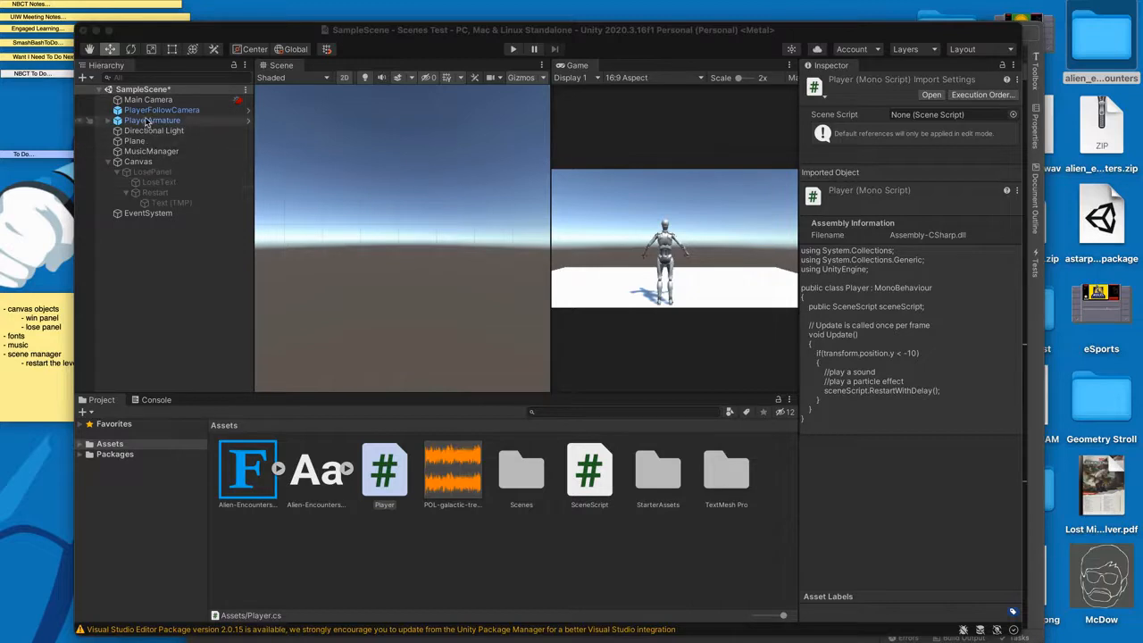
pyautogui.click(146, 120)
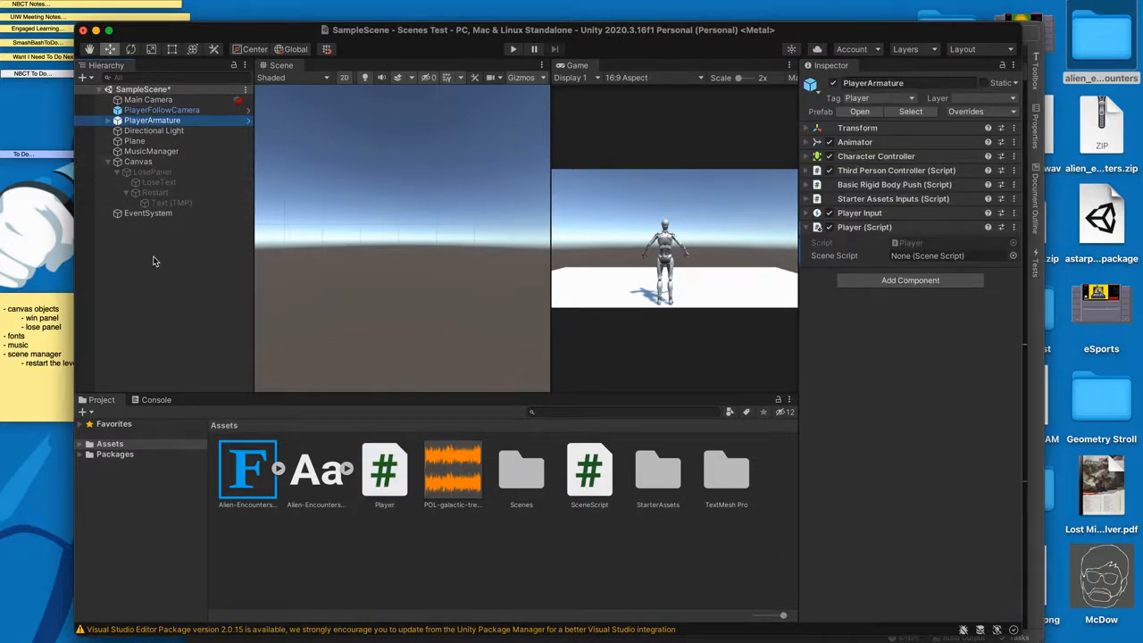
pyautogui.click(84, 79)
pyautogui.click(88, 94)
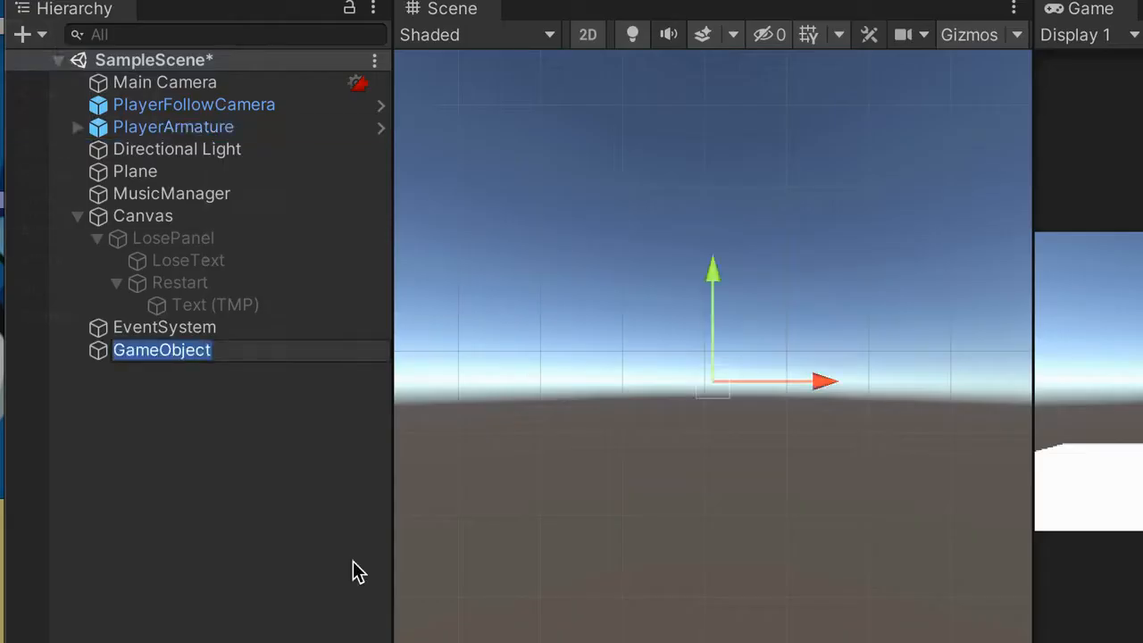
pyautogui.write('Scene')
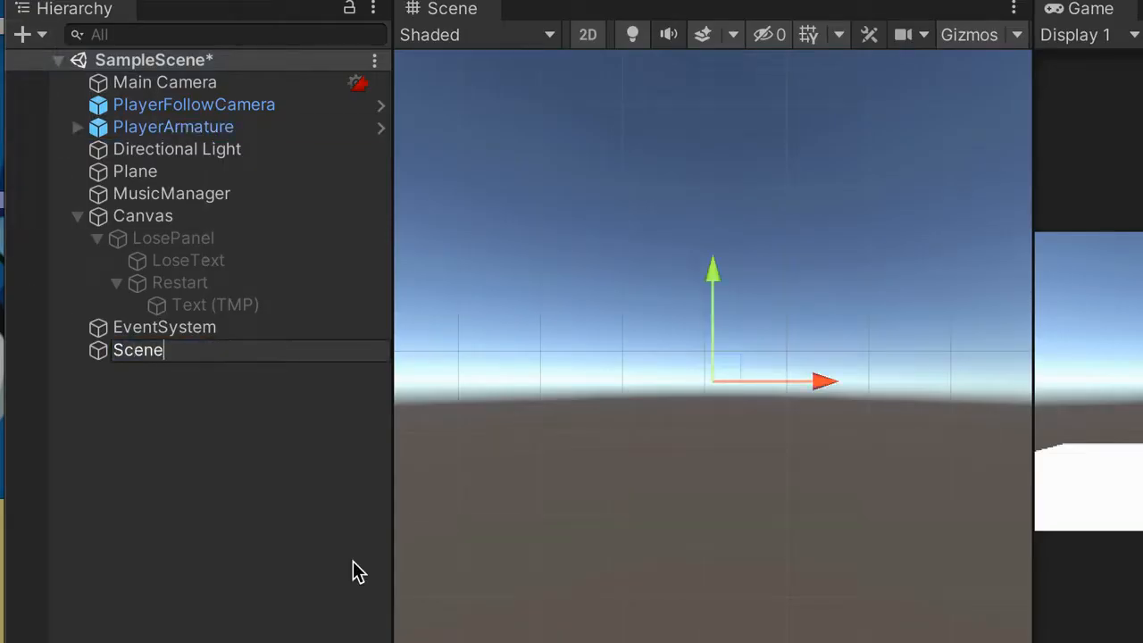
pyautogui.write('Manager')
pyautogui.press('Return')
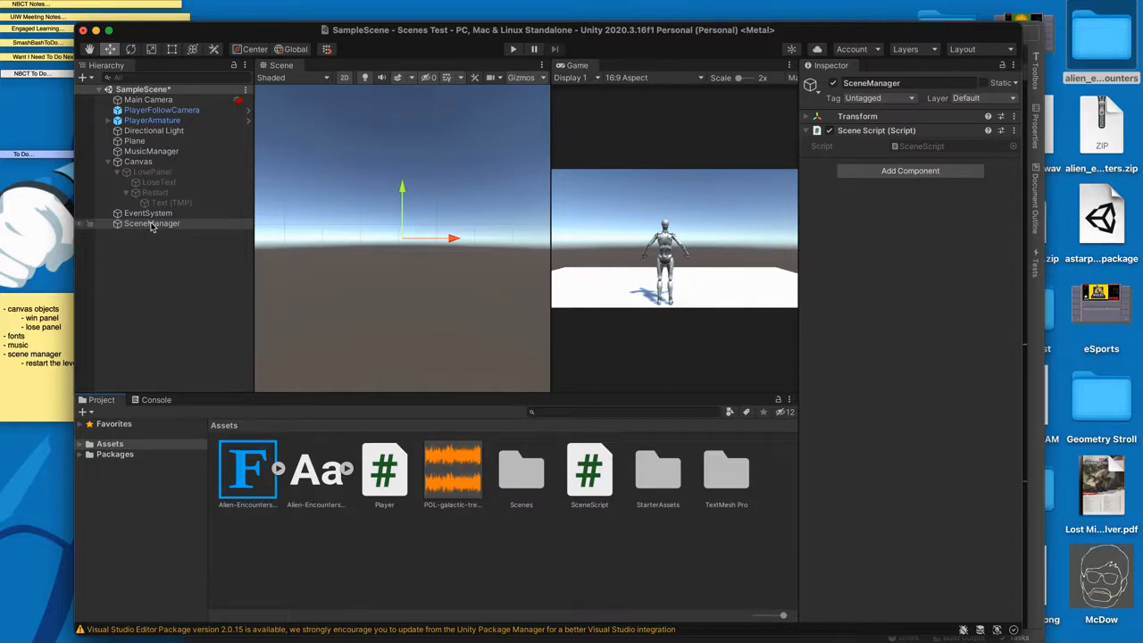
pyautogui.click(152, 119)
pyautogui.moveTo(154, 225); pyautogui.dragTo(966, 257)
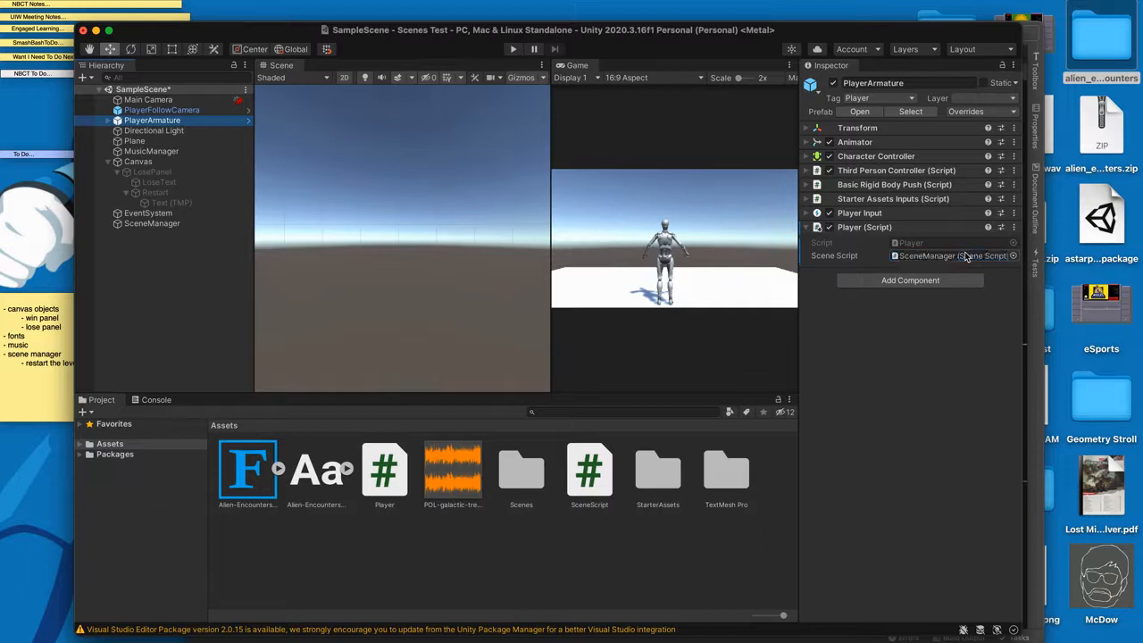
# Play-test the scene by running the player off the edge of the plane, and stop play mode
pyautogui.click(513, 50)
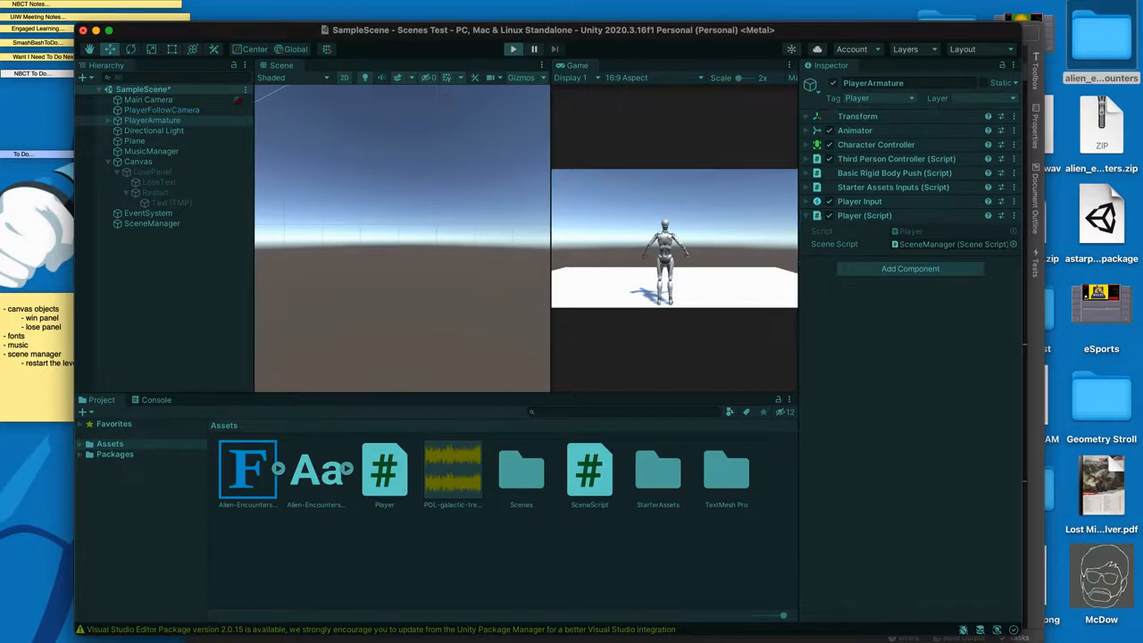
pyautogui.press('w')
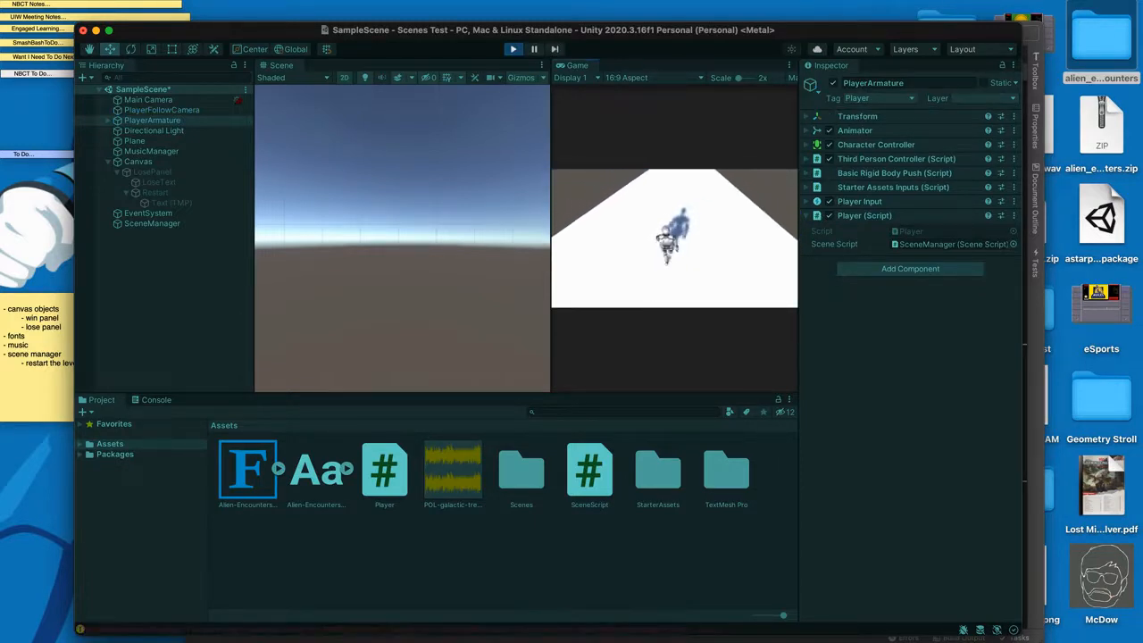
pyautogui.press('d')
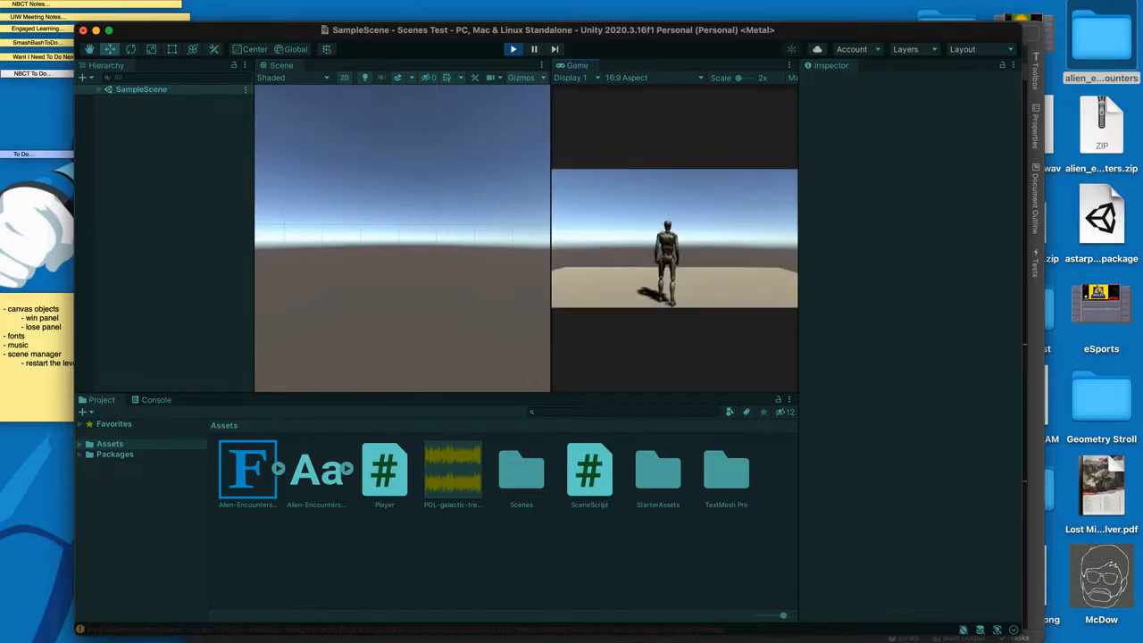
pyautogui.press('super+p')
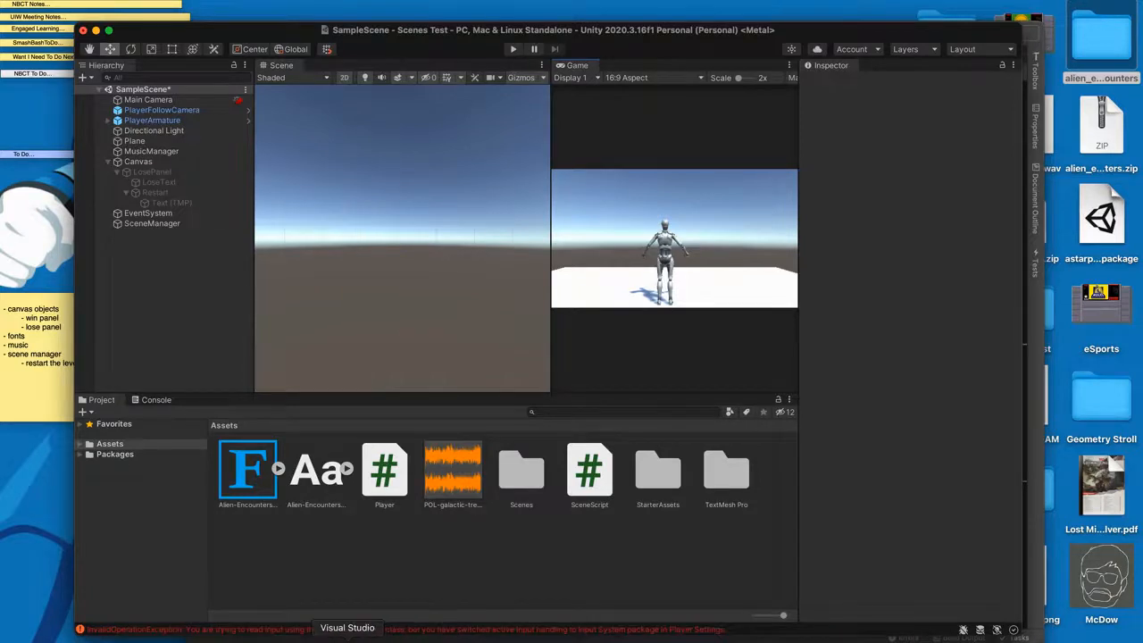
# Switch to Visual Studio and delete the "sceneScript.RestartWithDelay();" line from the if block in the Player script
pyautogui.click(348, 637)
pyautogui.click(545, 395)
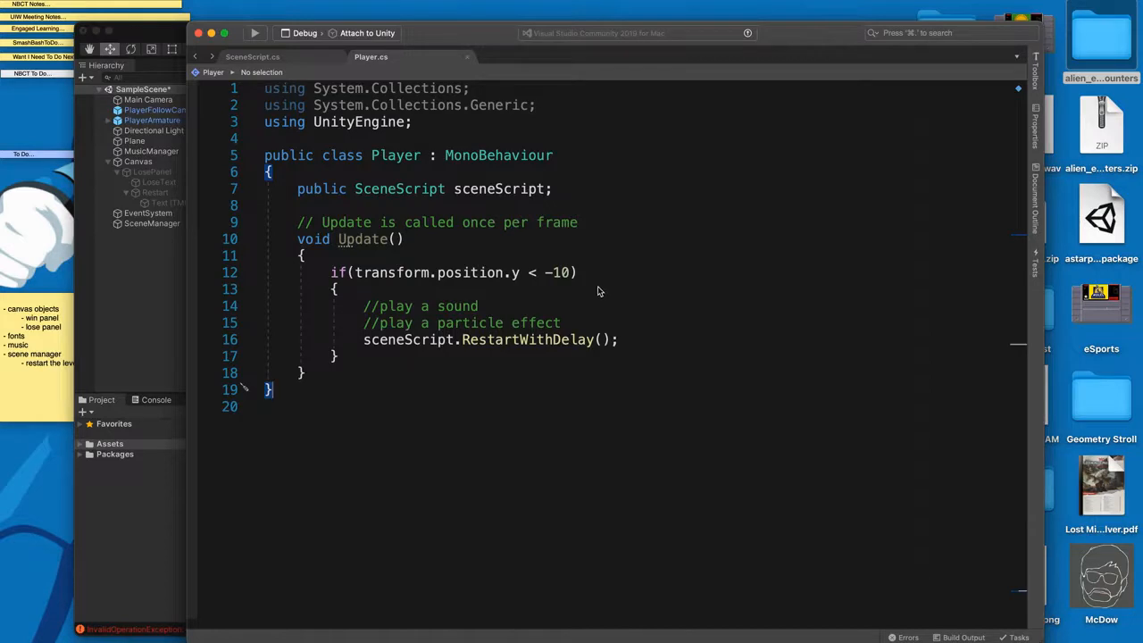
pyautogui.click(492, 308)
pyautogui.moveTo(620, 339); pyautogui.dragTo(366, 342)
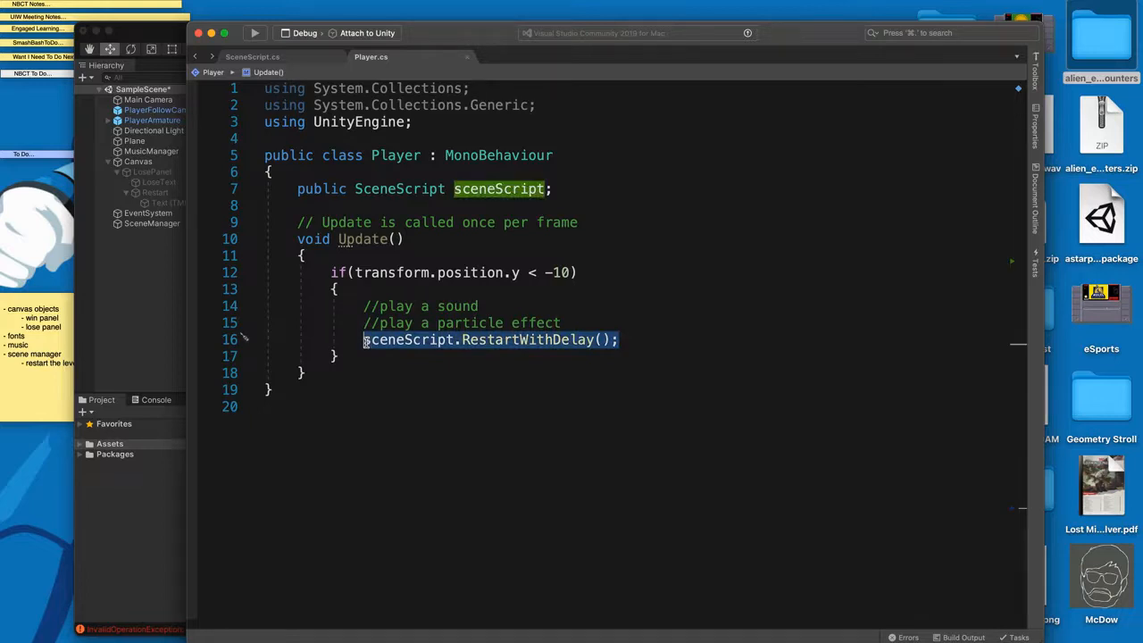
pyautogui.press('BackSpace')
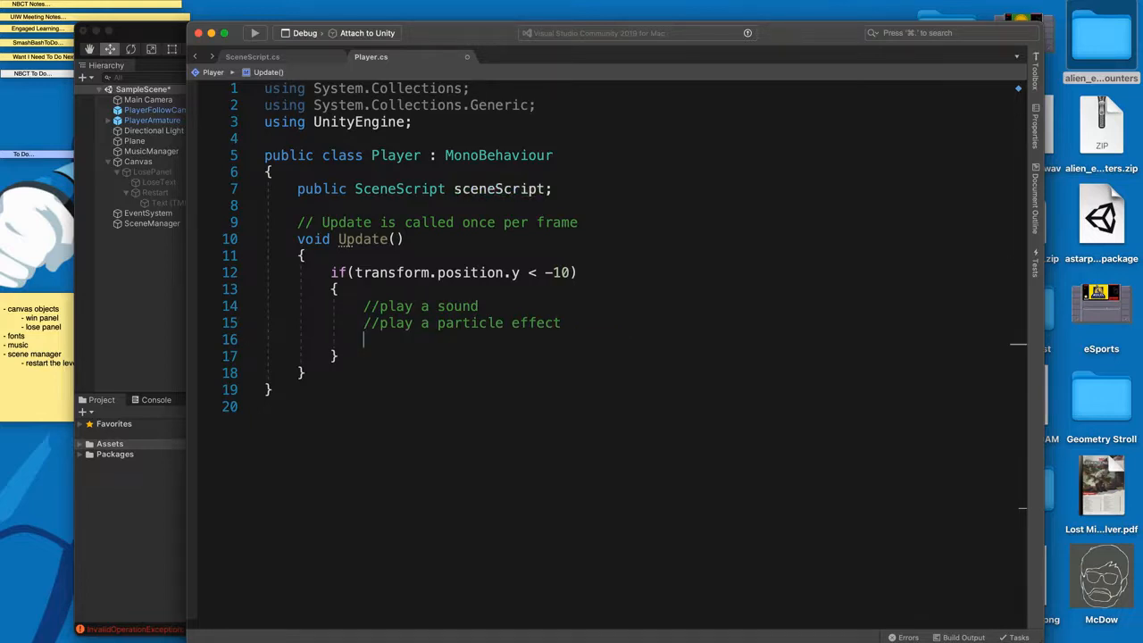
# Declare a public GameObject field named losePanel below the sceneScript field in the Player class
pyautogui.click(566, 190)
pyautogui.press('Return')
pyautogui.write('lose')
pyautogui.press('BackSpace')
pyautogui.press('BackSpace')
pyautogui.press('BackSpace')
pyautogui.press('BackSpace')
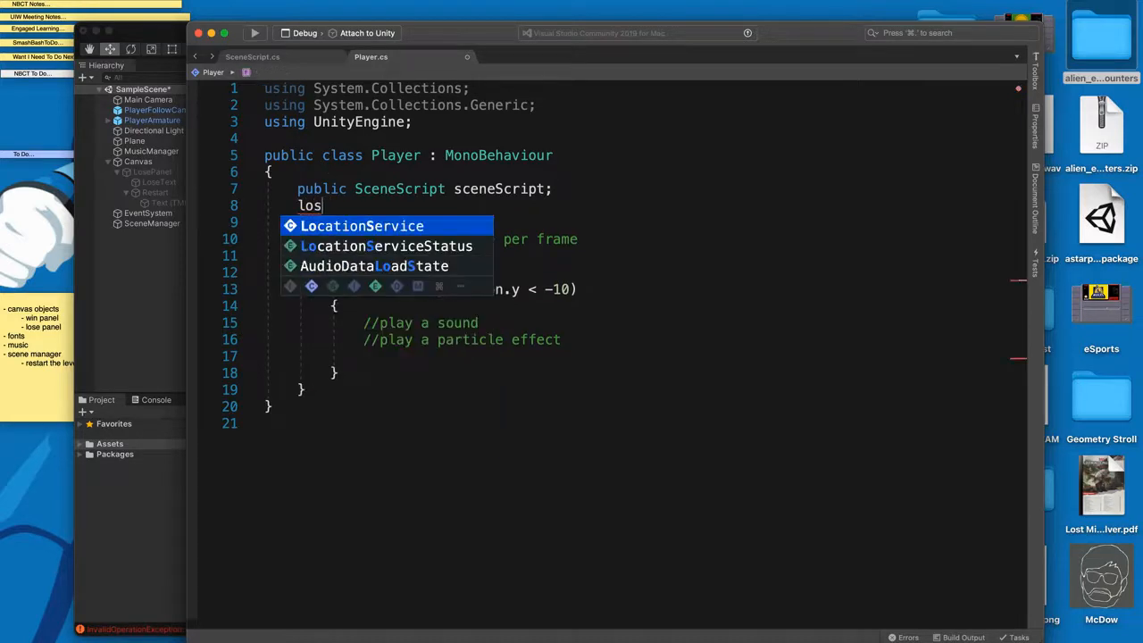
pyautogui.write('pub')
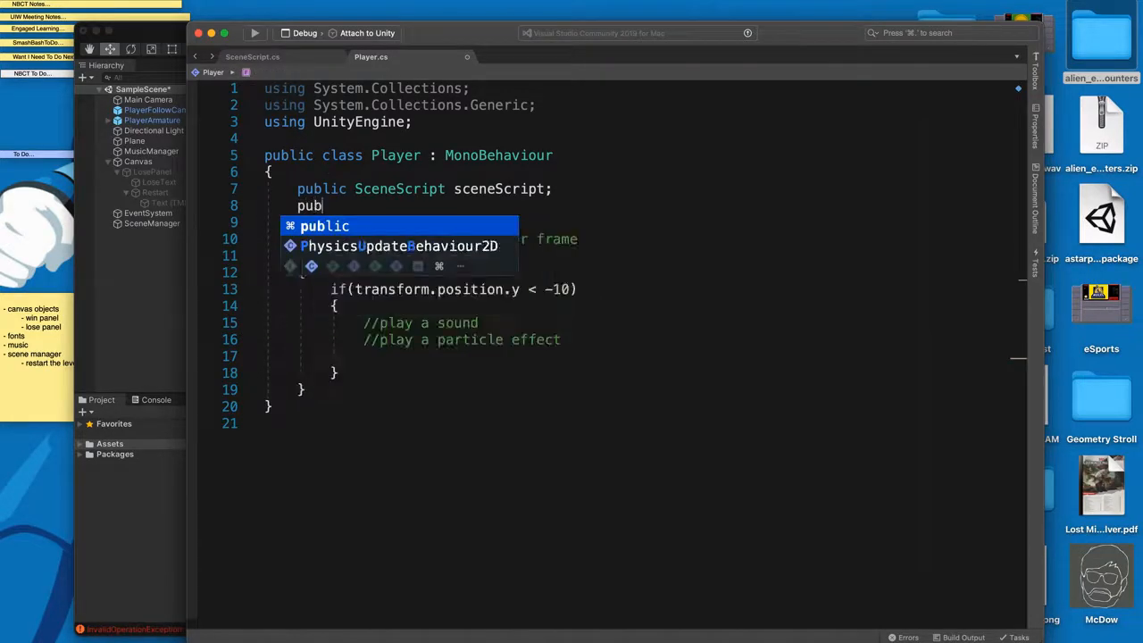
pyautogui.write('lic GameObject')
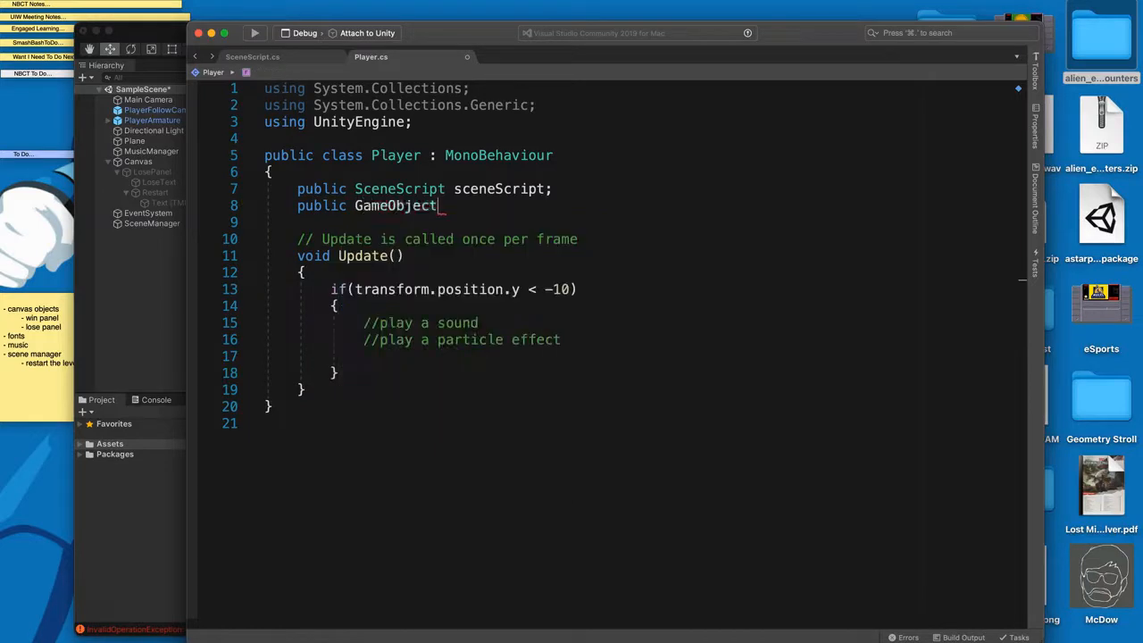
pyautogui.write(" losePanel'")
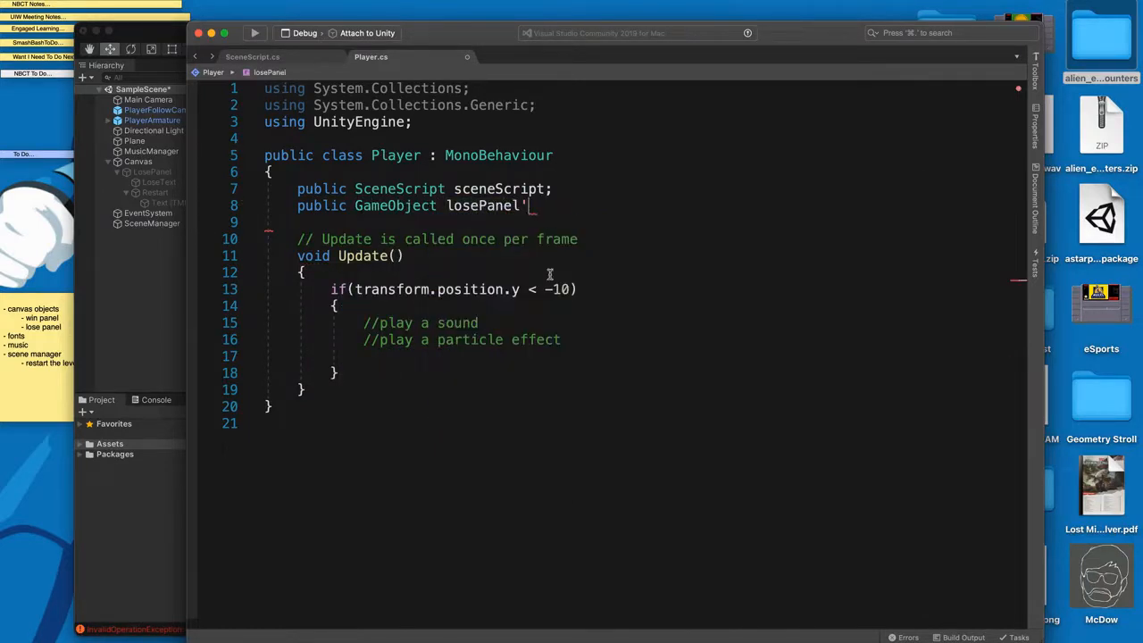
# Call "losePanel.SetActive(true);" below the comments in the if block and save the Player script
pyautogui.click(391, 356)
pyautogui.write('lose')
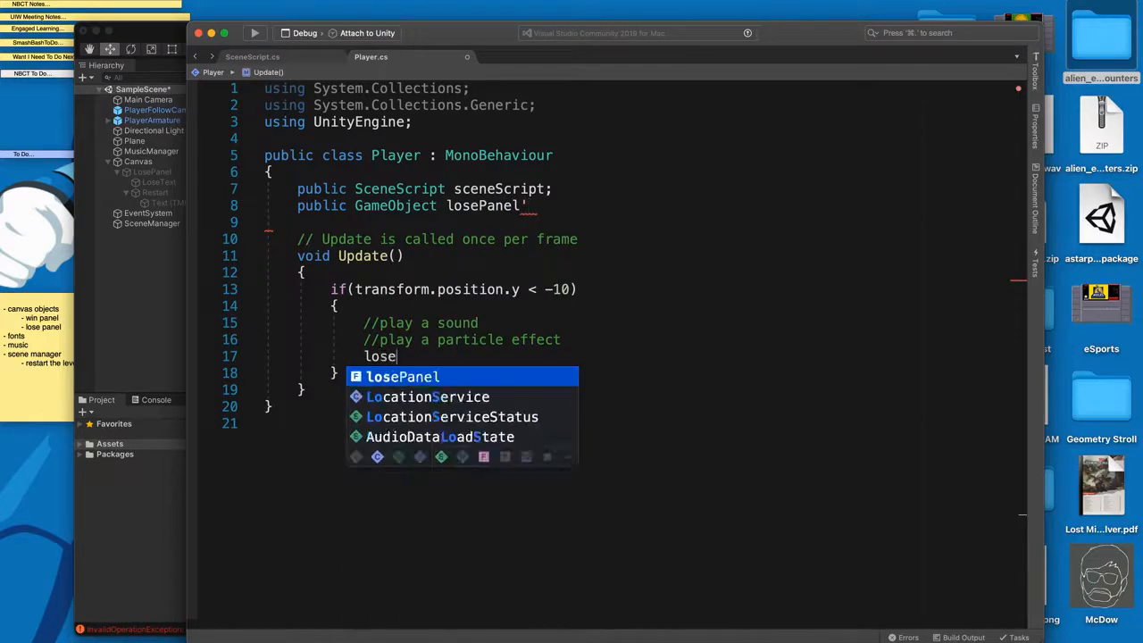
pyautogui.write('Panel.Se')
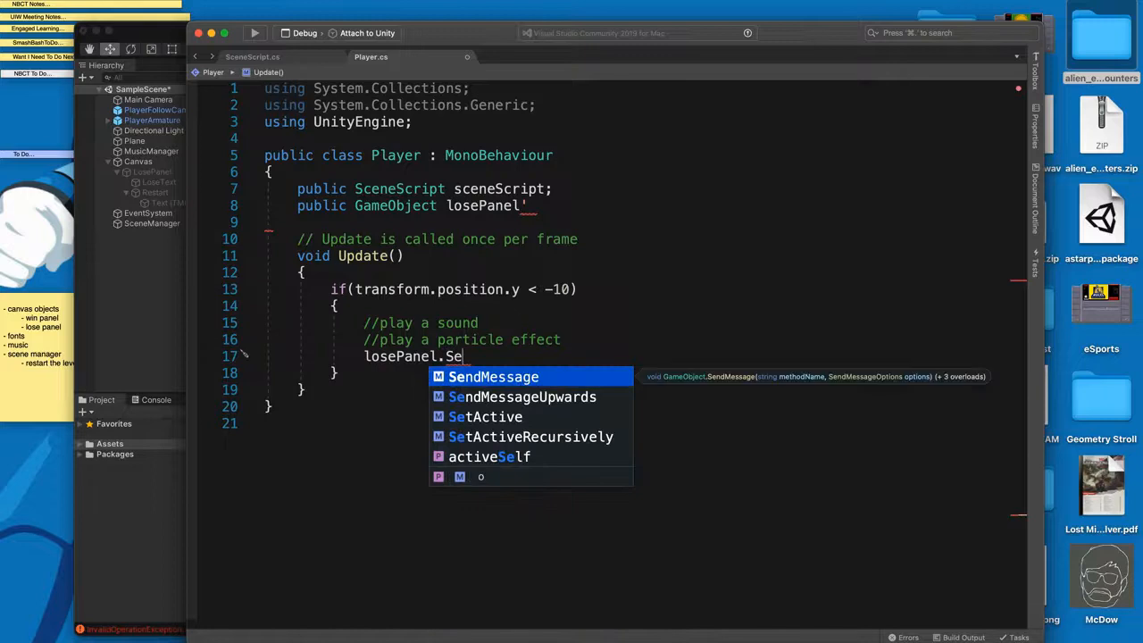
pyautogui.press('Down')
pyautogui.press('Down')
pyautogui.press('Return')
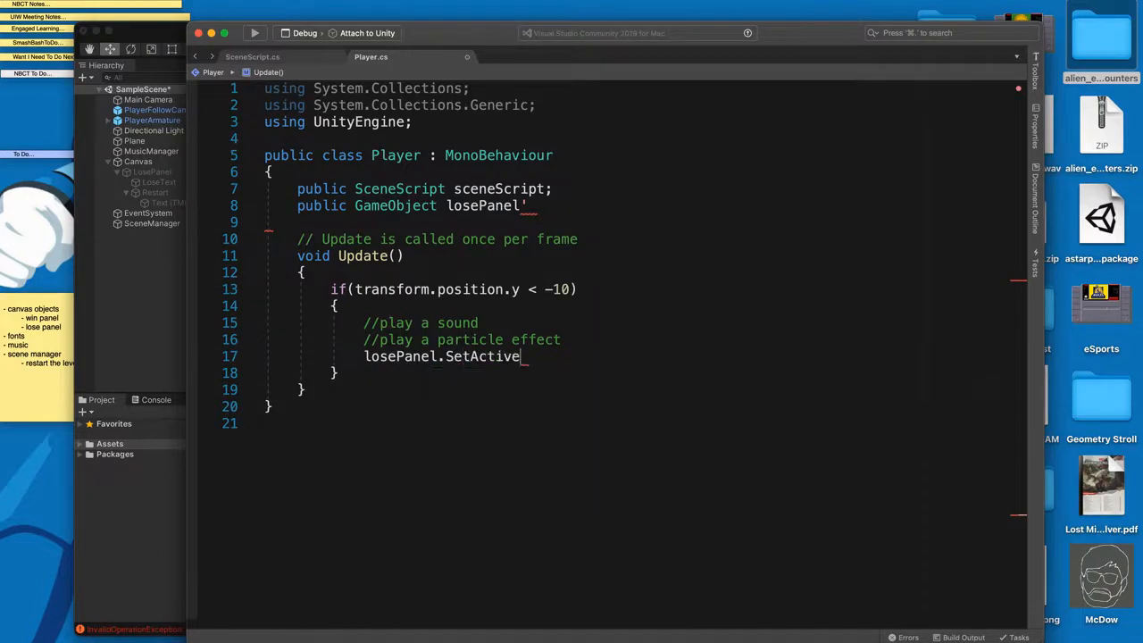
pyautogui.write('(true);')
pyautogui.click(540, 432)
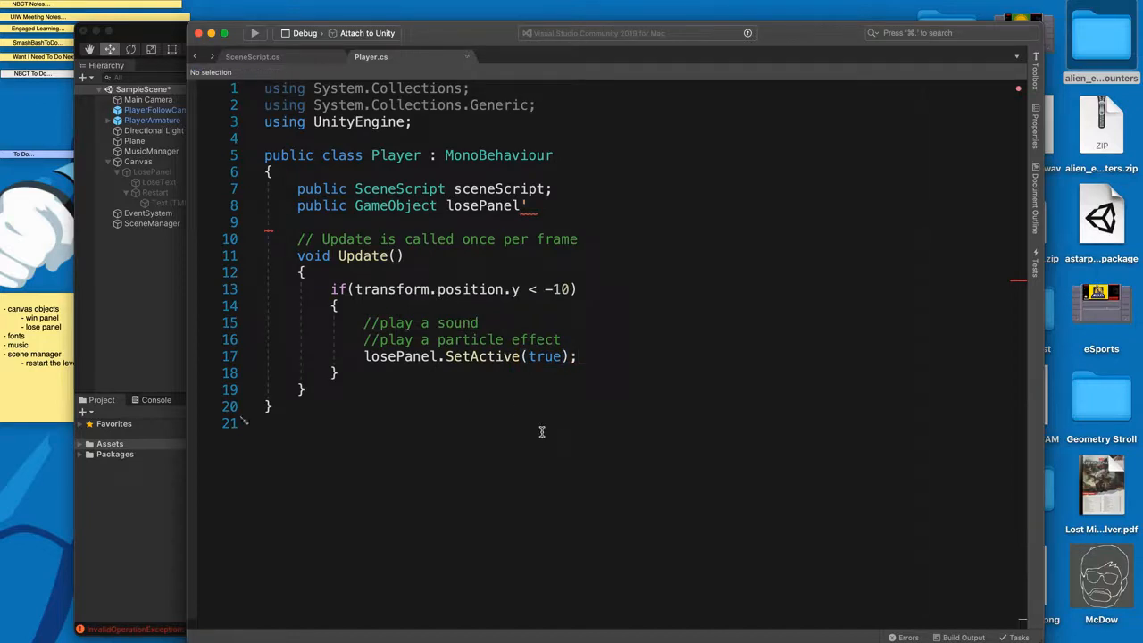
# Check PlayerArmature's Player component in Unity, and replace the stray apostrophe after losePanel with a semicolon in the Player script
pyautogui.click(167, 35)
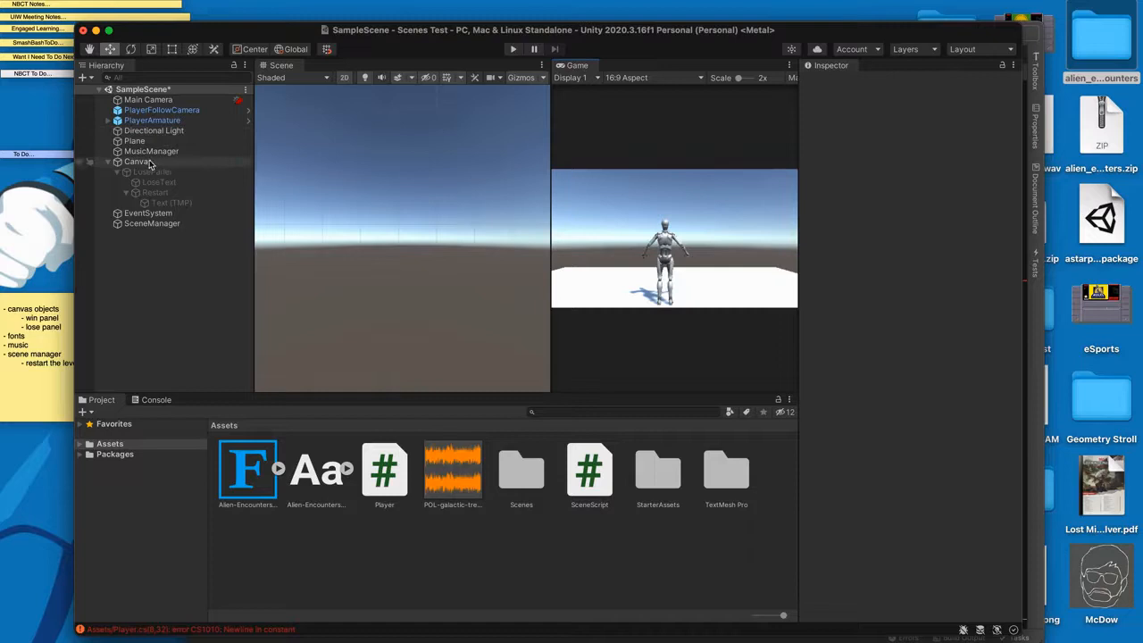
pyautogui.click(154, 122)
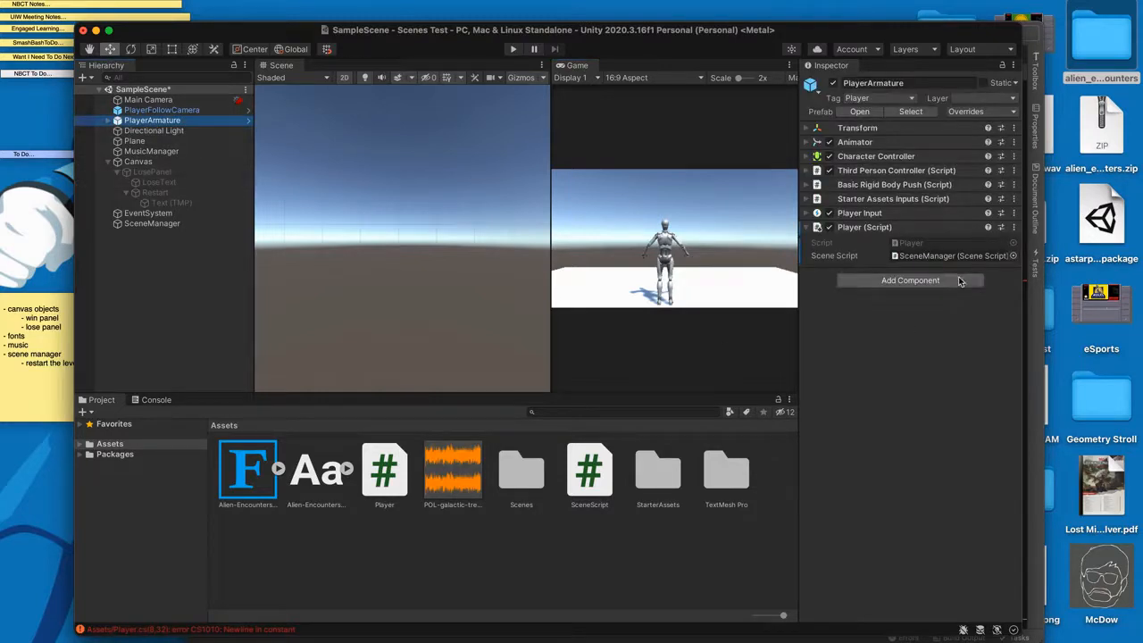
pyautogui.moveTo(737, 37); pyautogui.dragTo(686, 322)
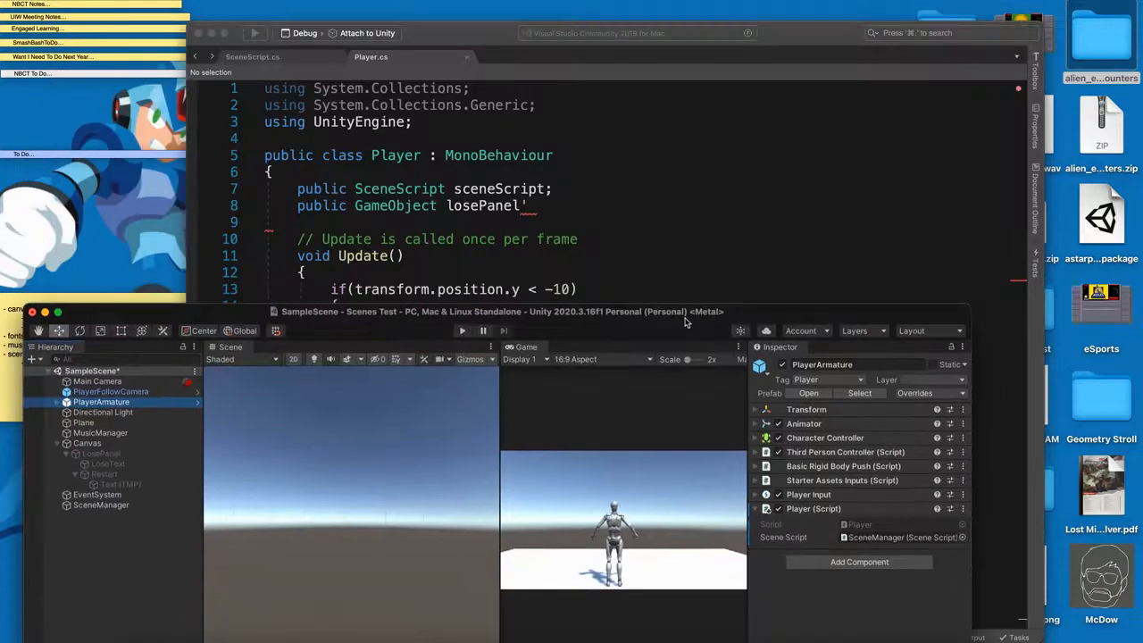
pyautogui.click(537, 212)
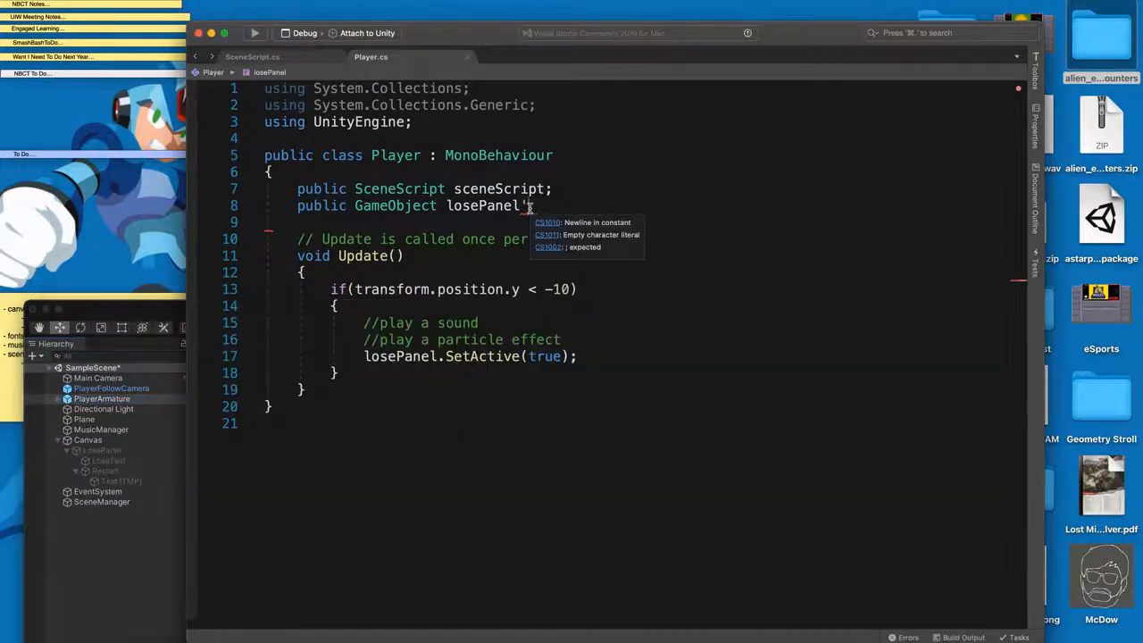
pyautogui.press('BackSpace')
pyautogui.write(';')
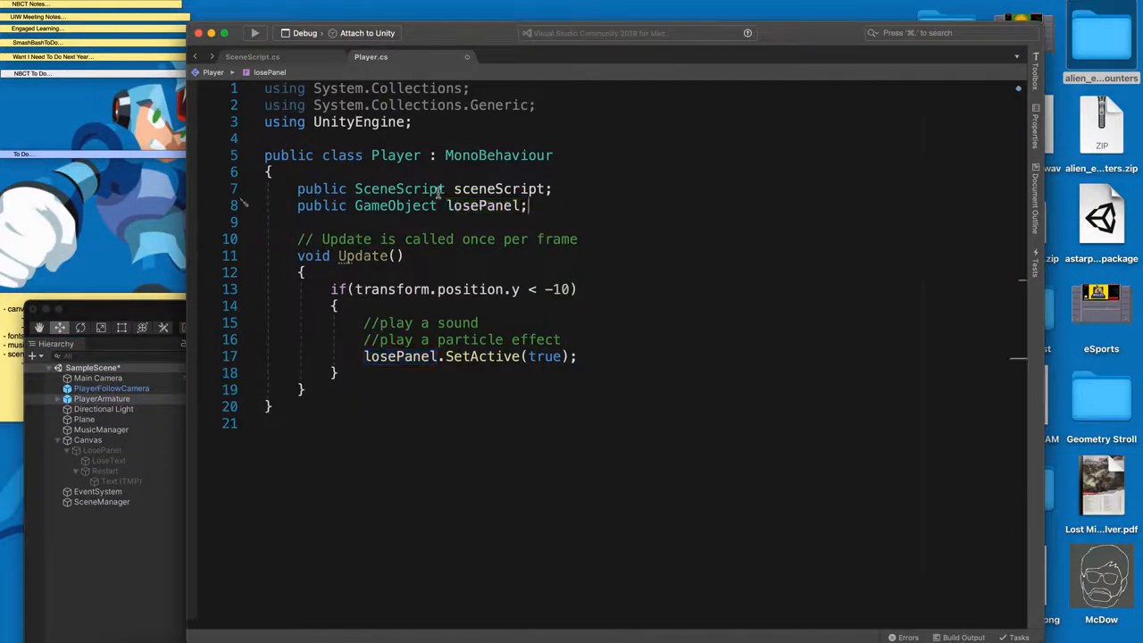
# Return to Unity and assign the Canvas's LosePanel to the Lose Panel field of PlayerArmature's Player component
pyautogui.press('super+Tab')
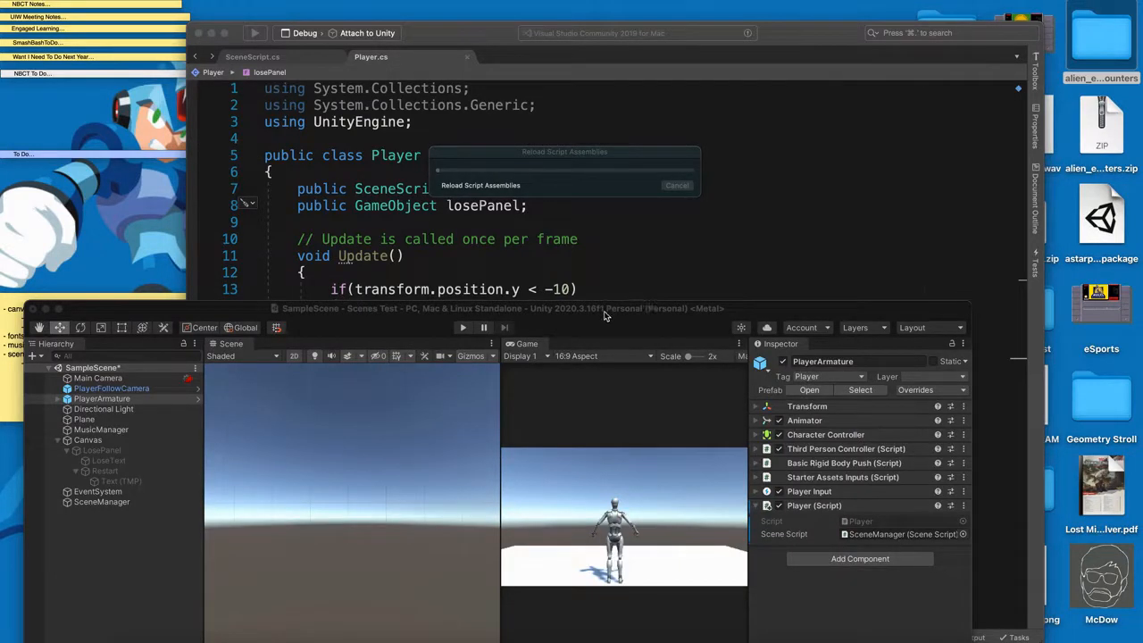
pyautogui.moveTo(604, 314); pyautogui.dragTo(634, 96)
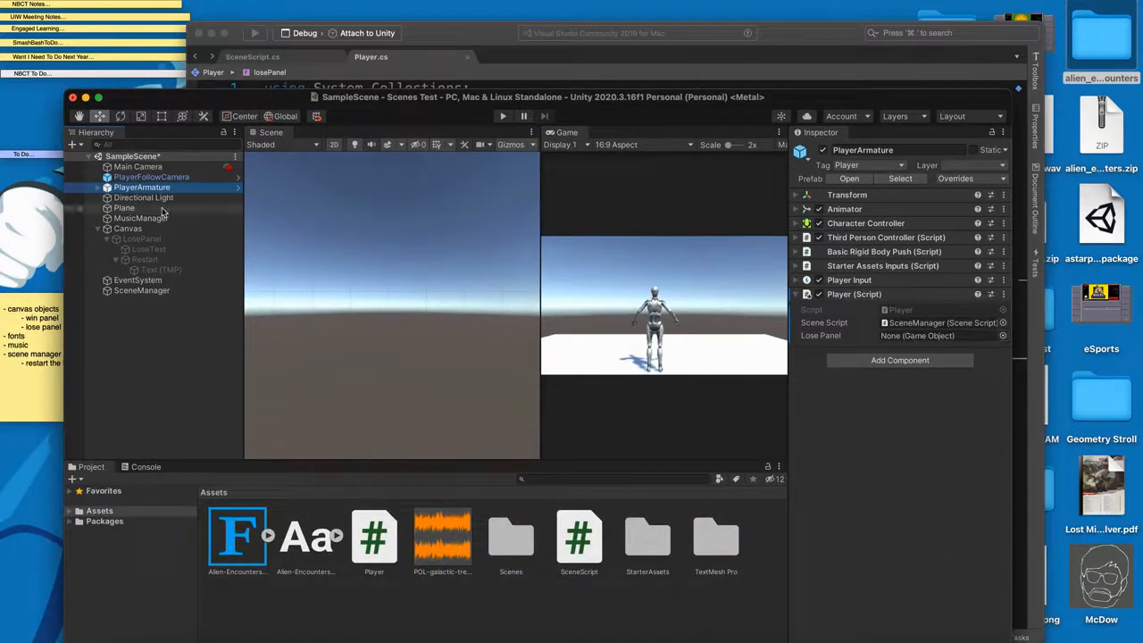
pyautogui.moveTo(130, 237); pyautogui.dragTo(906, 337)
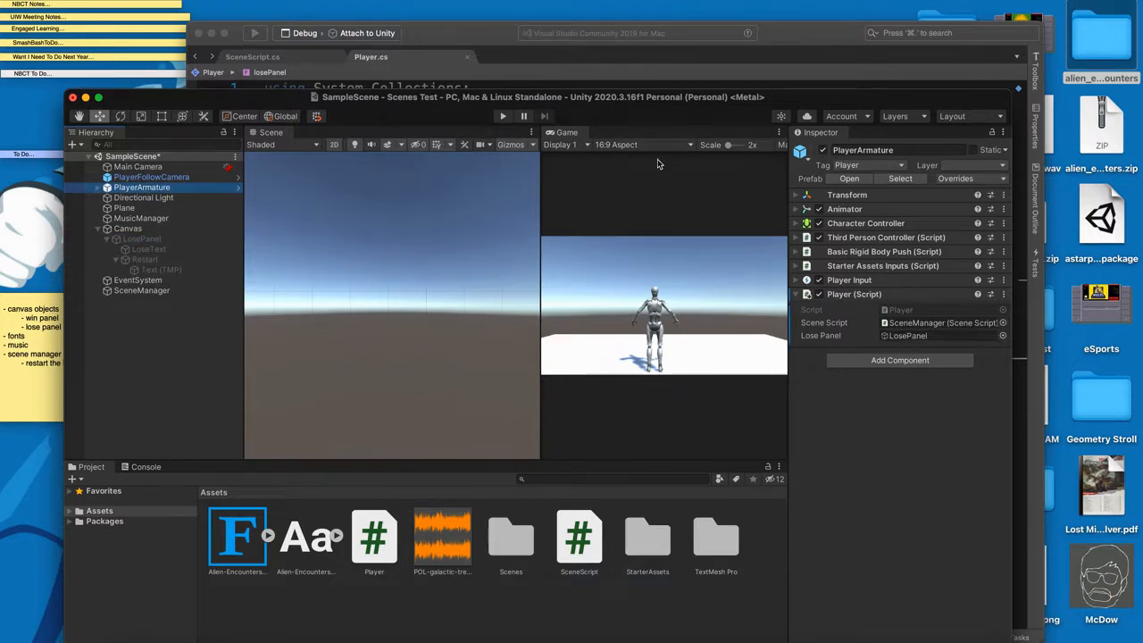
# Select LosePanel under the Canvas and make it active in the scene
pyautogui.click(143, 239)
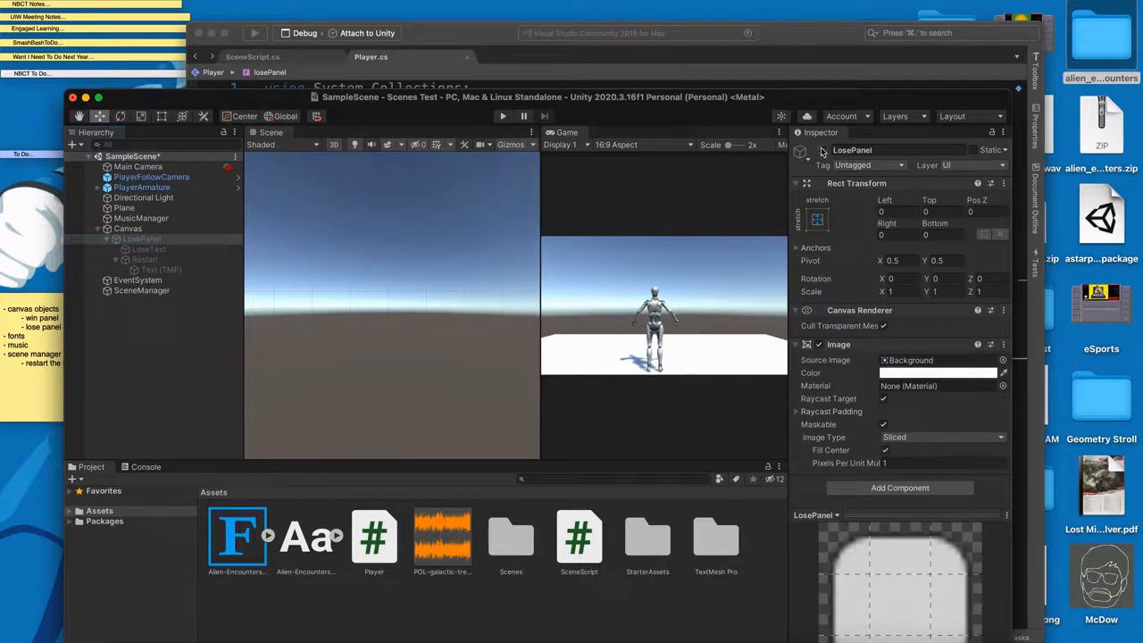
pyautogui.click(823, 150)
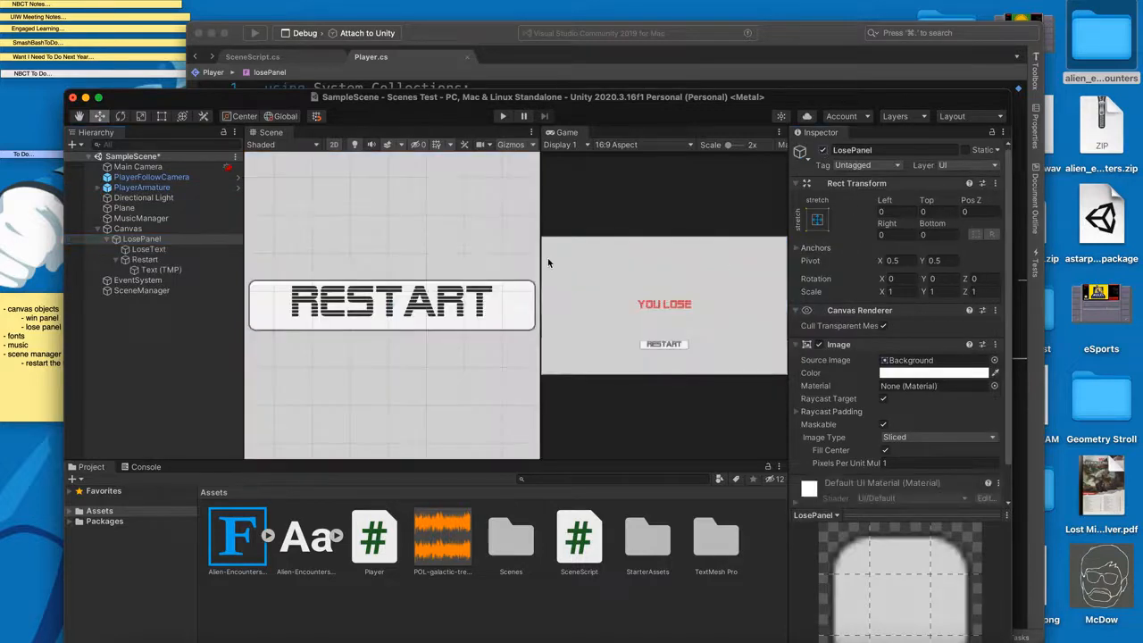
# Add an On Click event to the Restart button that targets SceneManager and calls SceneScript's RestartWithDelay function
pyautogui.click(145, 259)
pyautogui.scroll(-10, 900, 382)
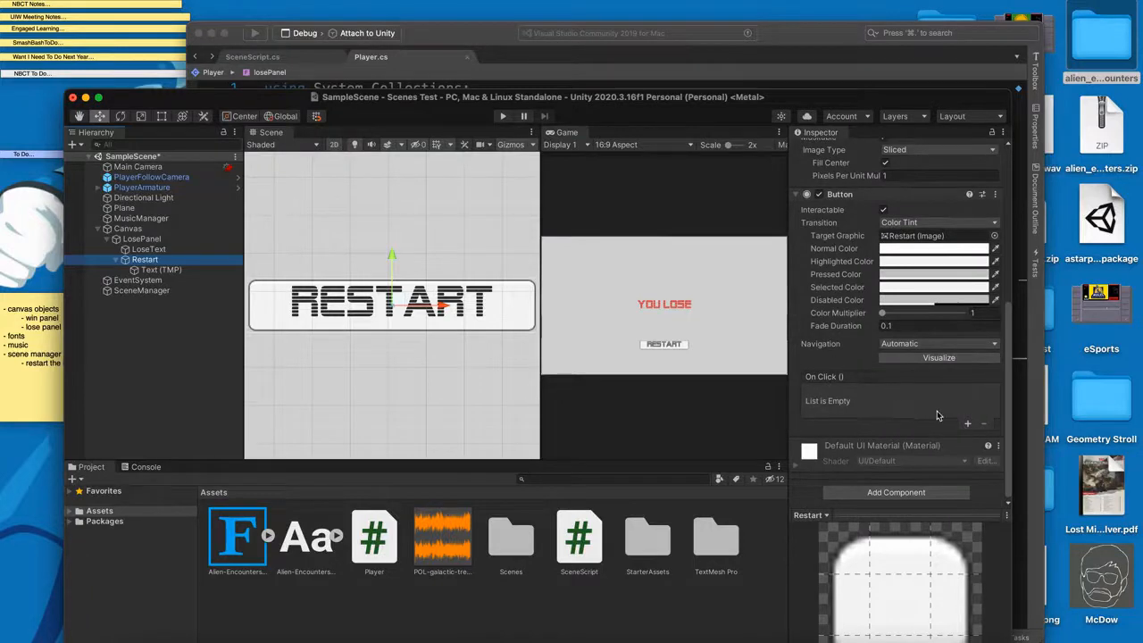
pyautogui.click(971, 426)
pyautogui.click(147, 292)
pyautogui.moveTo(148, 295); pyautogui.dragTo(814, 411)
pyautogui.click(893, 394)
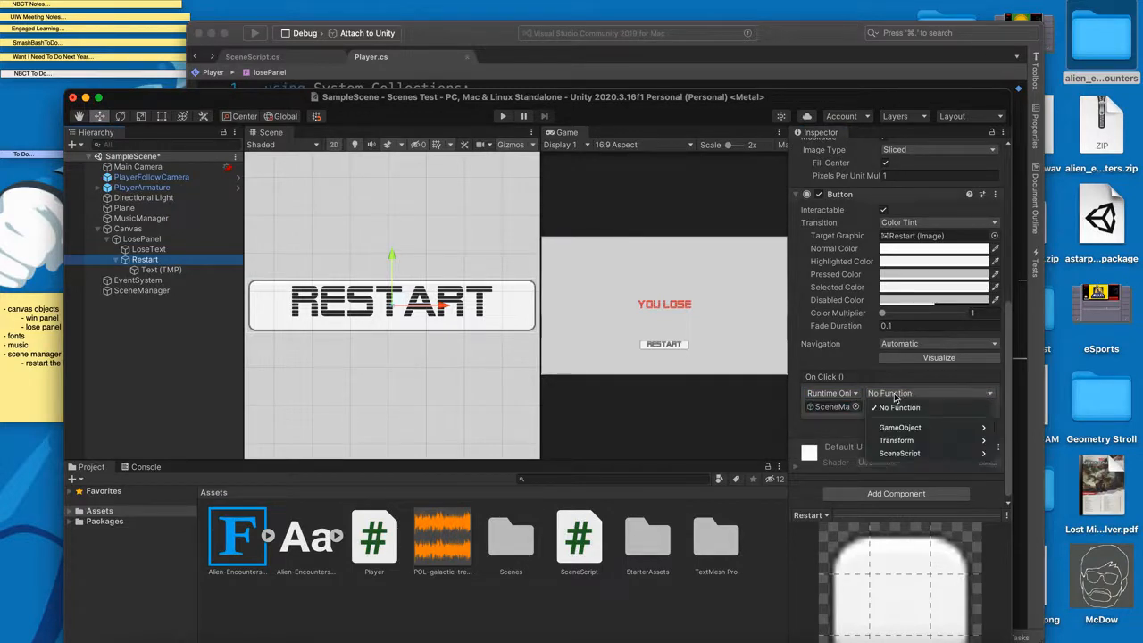
pyautogui.moveTo(902, 453)
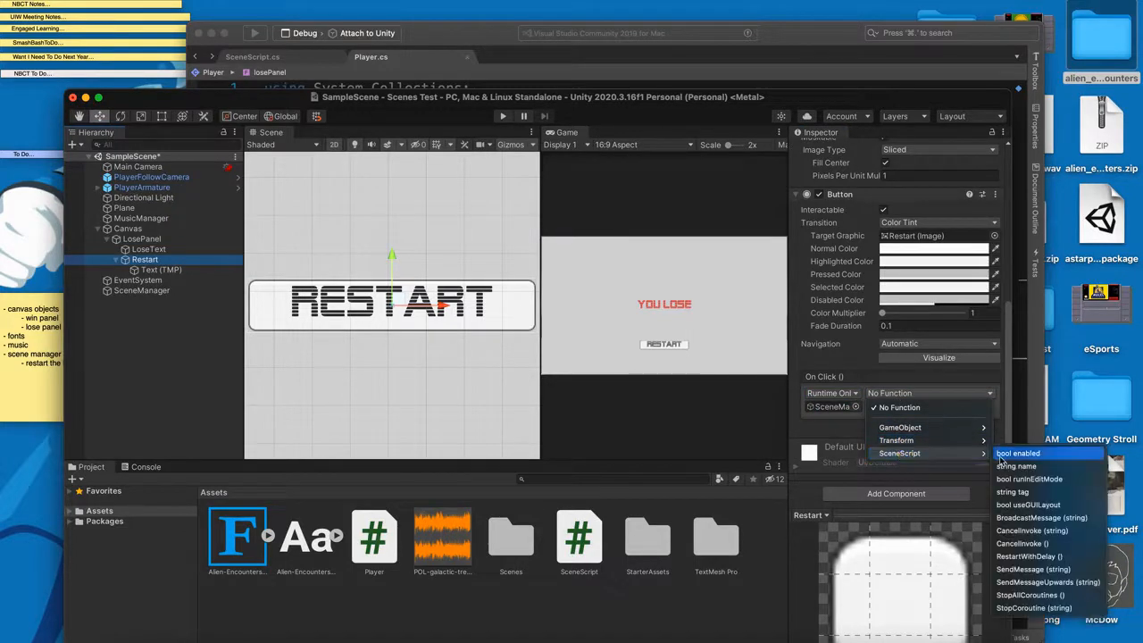
pyautogui.click(1023, 556)
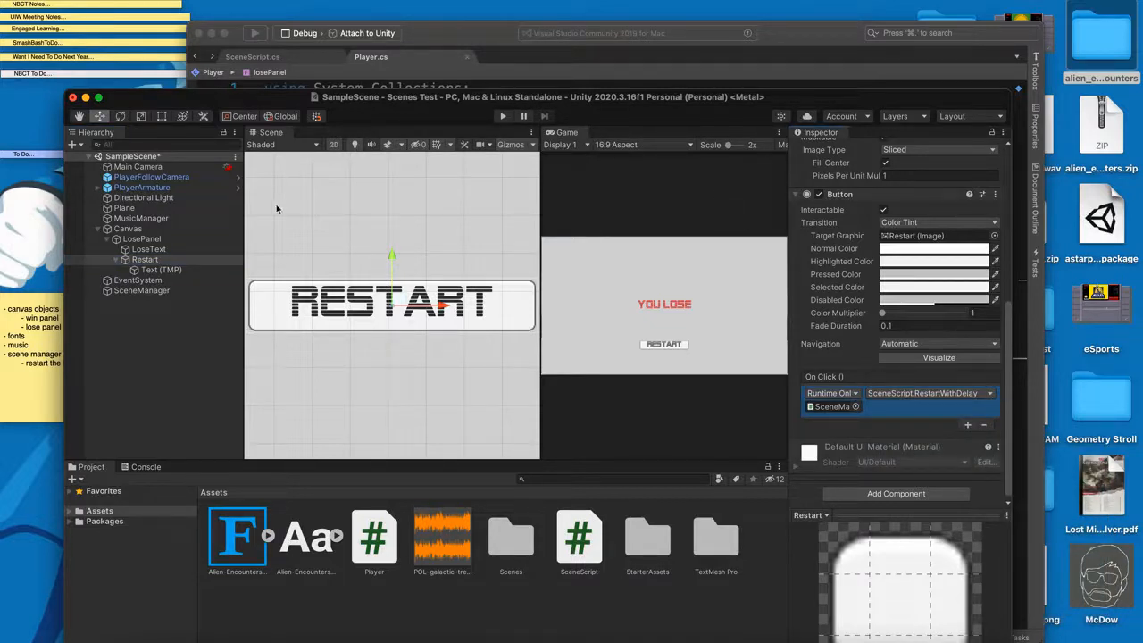
# Select LosePanel under the Canvas and make it inactive in the scene
pyautogui.click(166, 240)
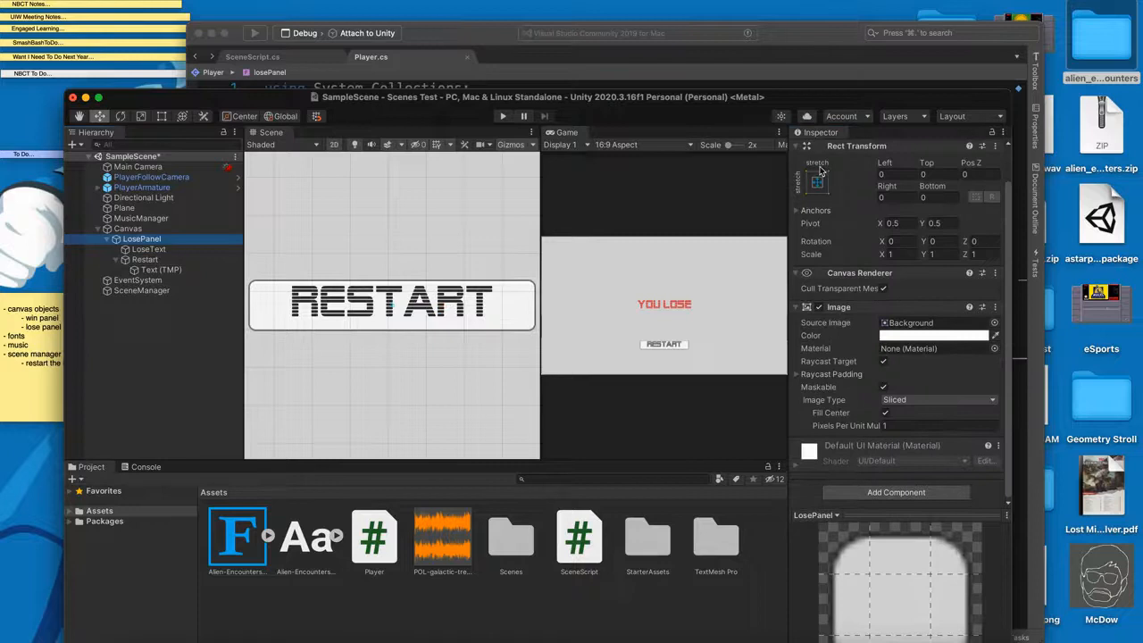
pyautogui.scroll(2, 821, 170)
pyautogui.click(823, 150)
# Play-test the scene by running the character off the plane's edge to trigger the lose panel, and exit play mode
pyautogui.click(503, 116)
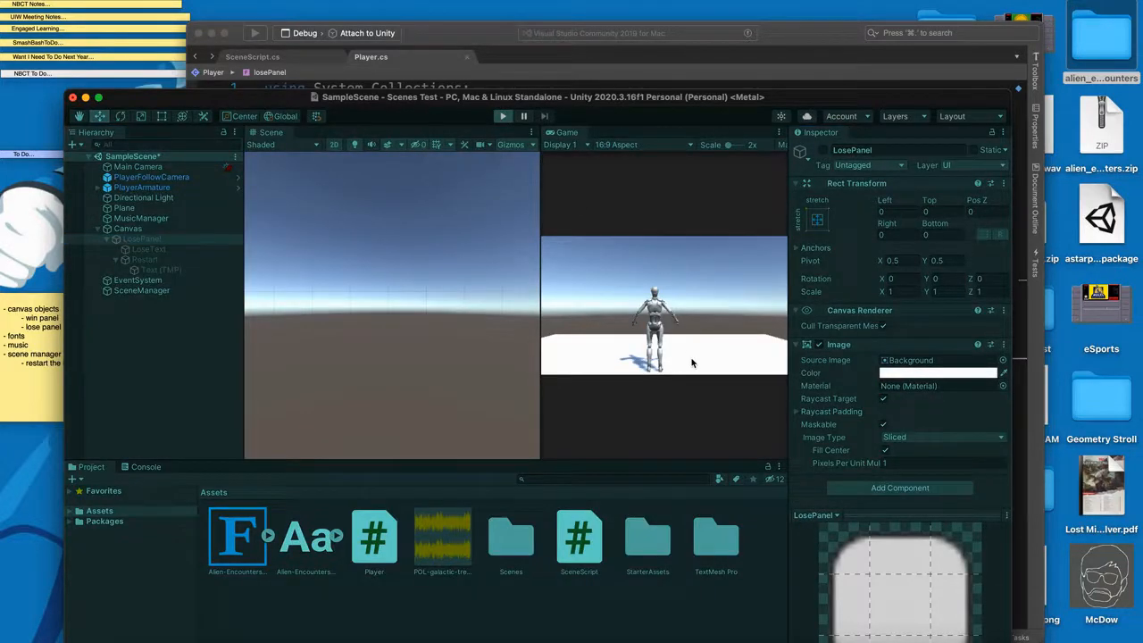
pyautogui.click(686, 348)
pyautogui.press('w')
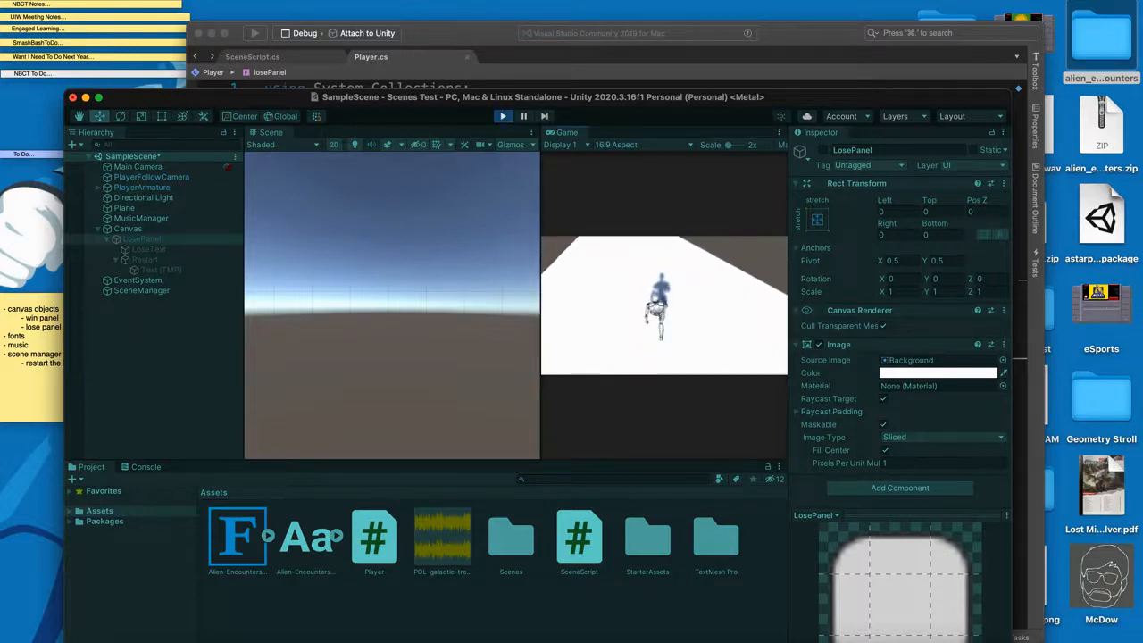
pyautogui.press('d')
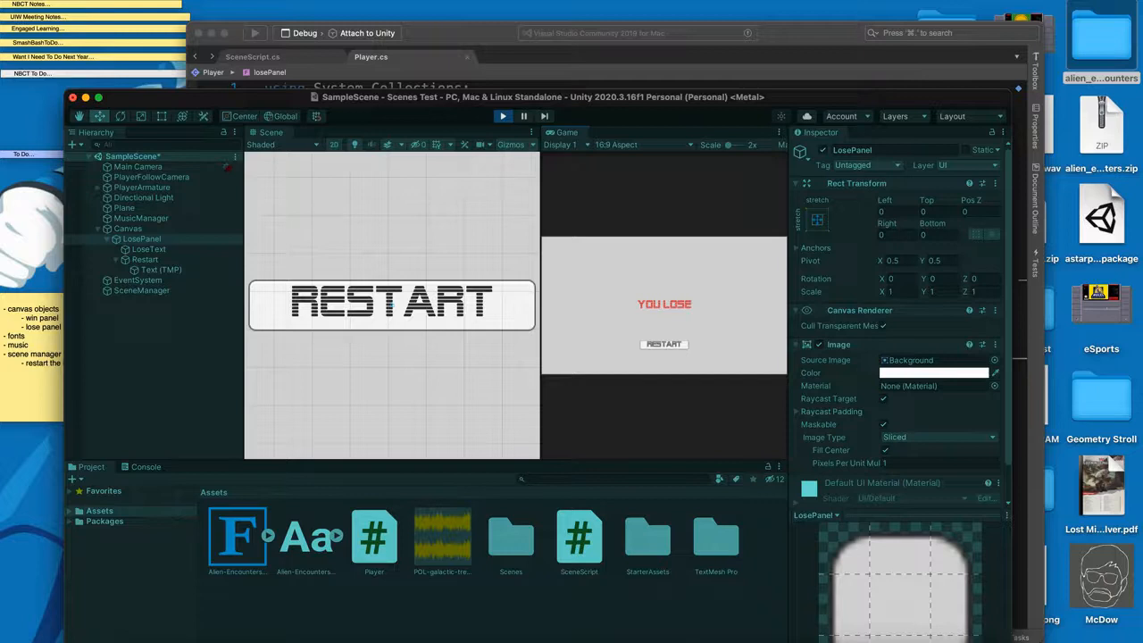
pyautogui.press('super+p')
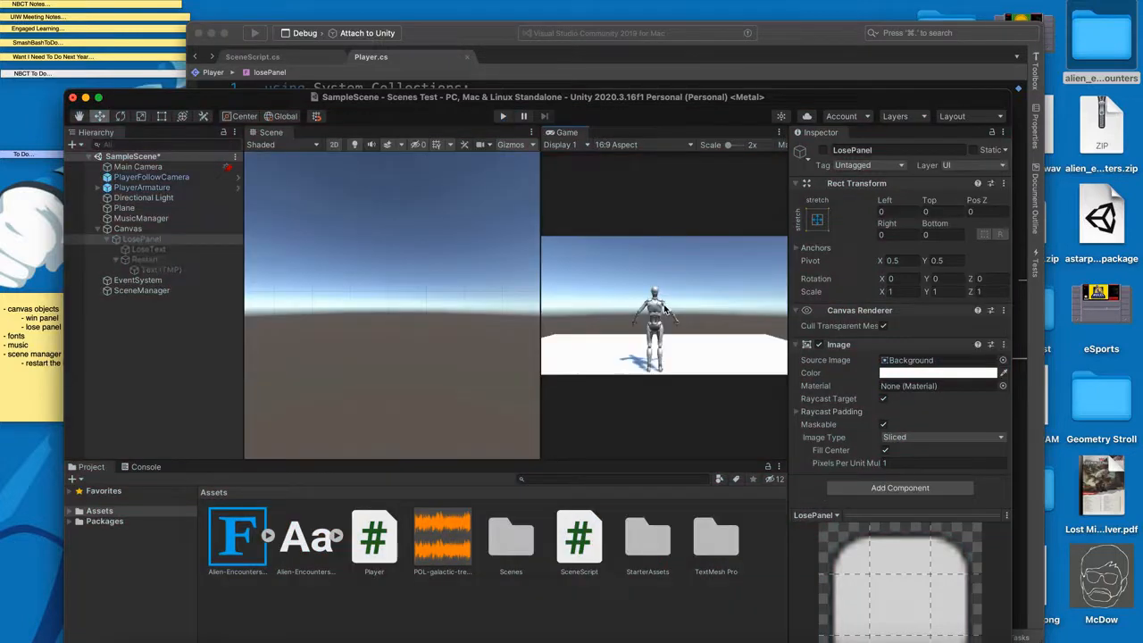